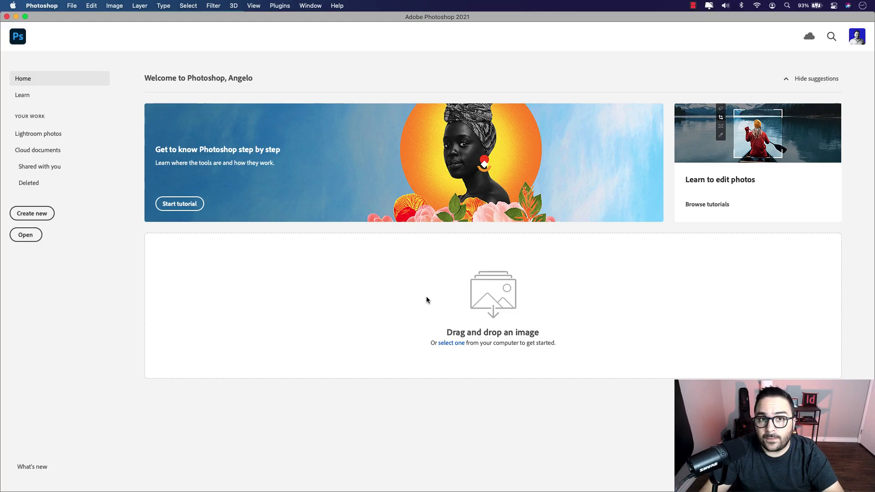
Step: Create a 1920 × 1080 HDTV 1080p document with Transparent background contents from the Film & Video presets
click(45, 215)
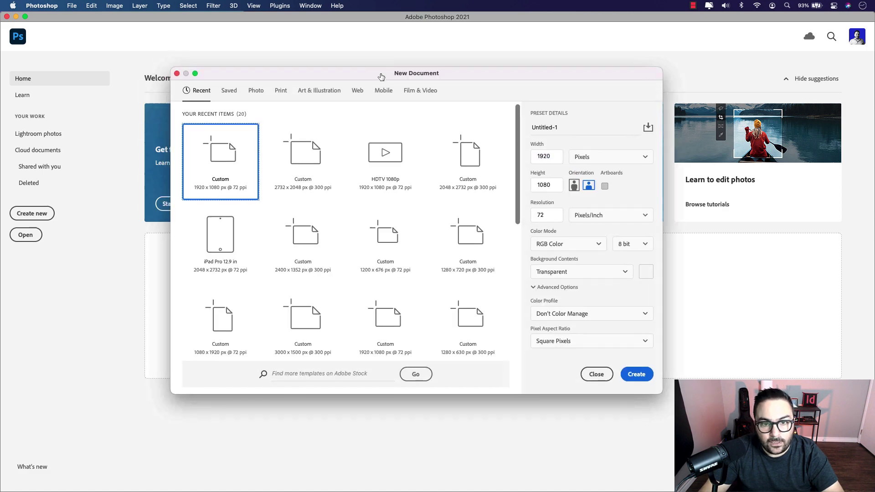
click(423, 91)
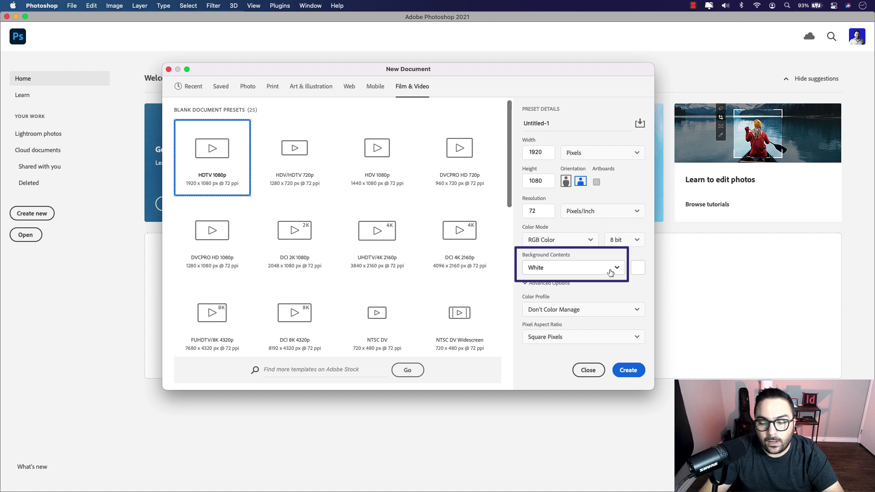
click(611, 272)
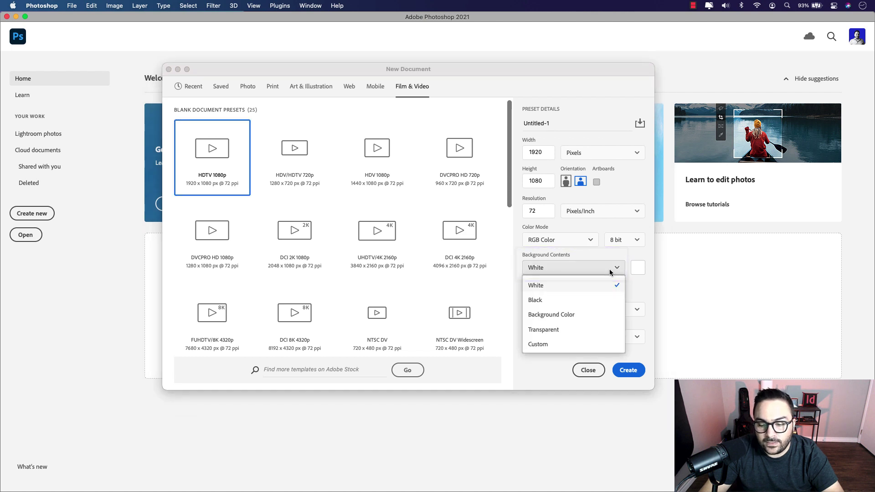
click(559, 331)
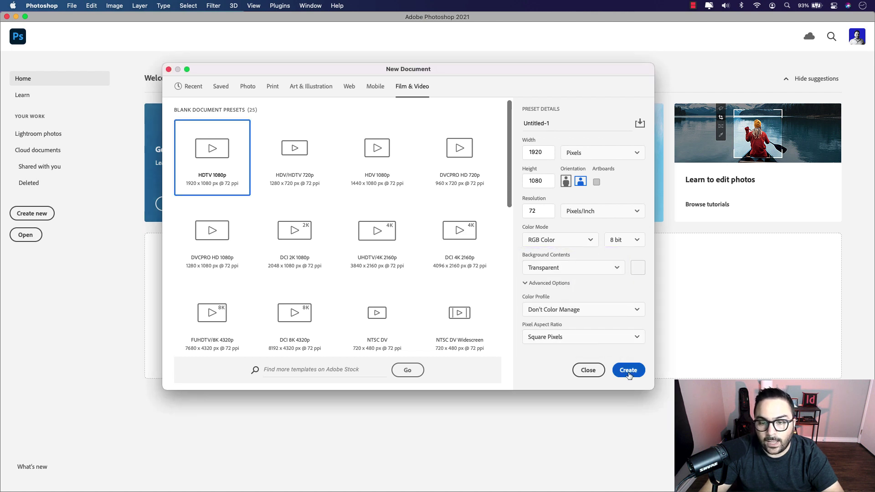
click(629, 370)
key(v)
click(507, 98)
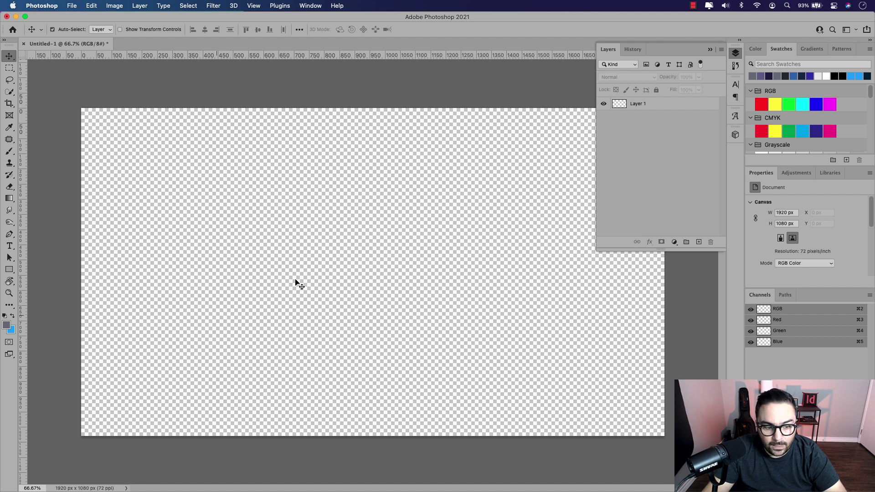
Step: Draw a wide grey rectangle across the lower canvas and move it further down
click(10, 270)
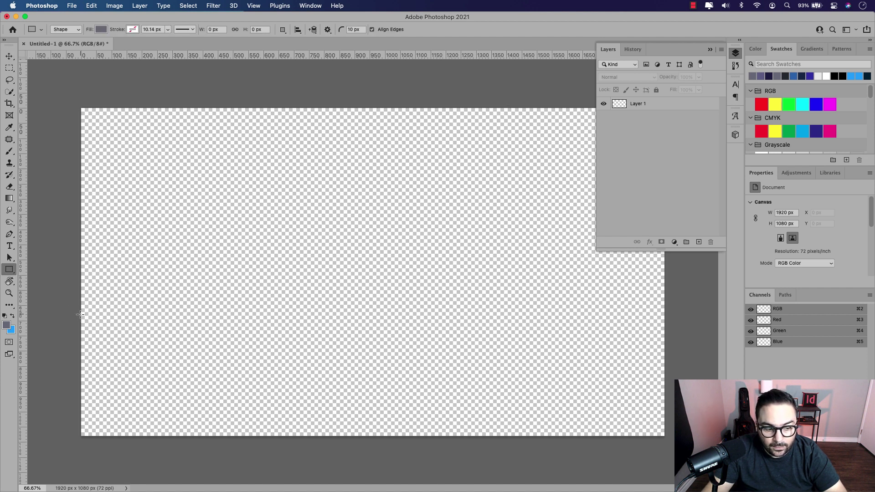
drag(80, 314, 664, 361)
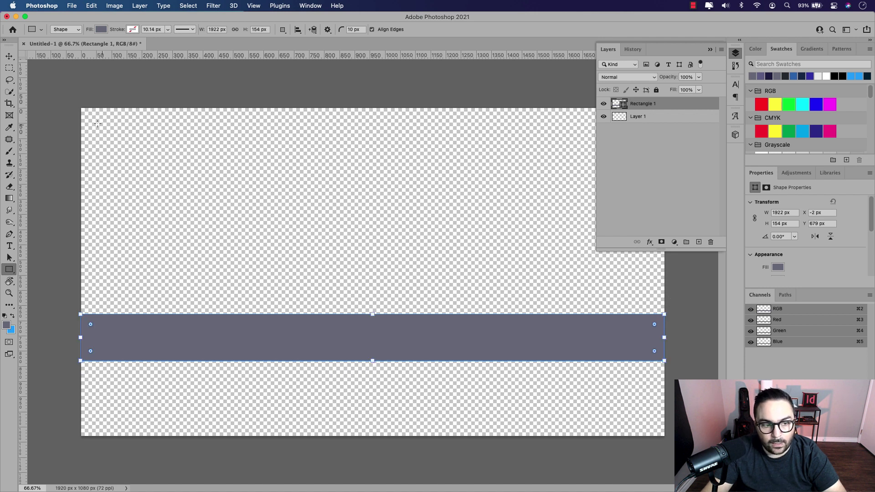
click(10, 55)
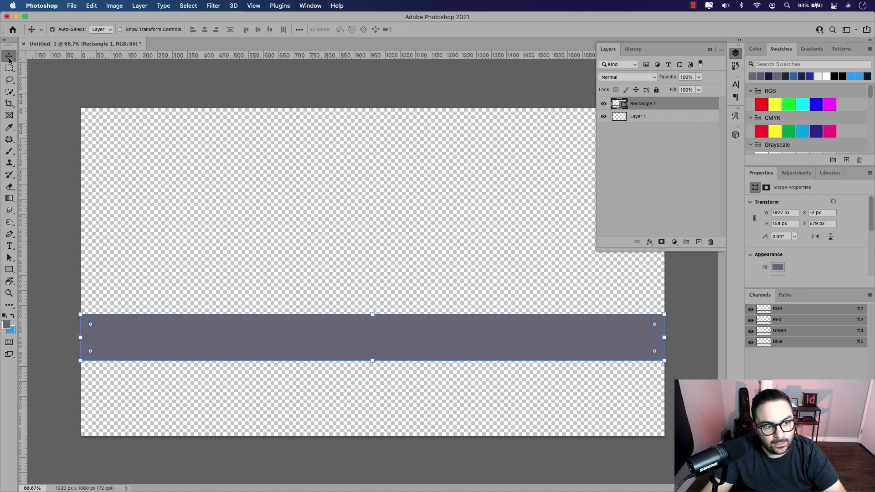
drag(297, 340, 305, 365)
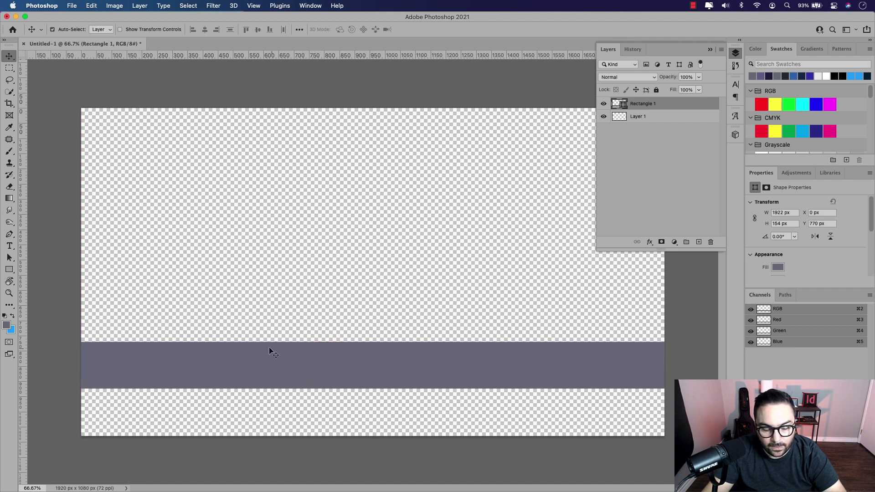
click(9, 271)
Step: Draw a dark navy, square-cornered box over the bar's left end and shift it slightly right
drag(137, 313, 276, 377)
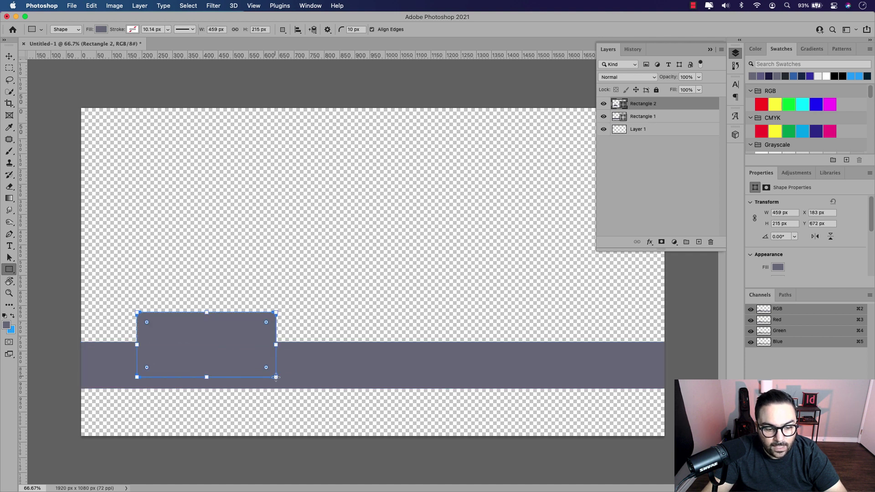
click(767, 77)
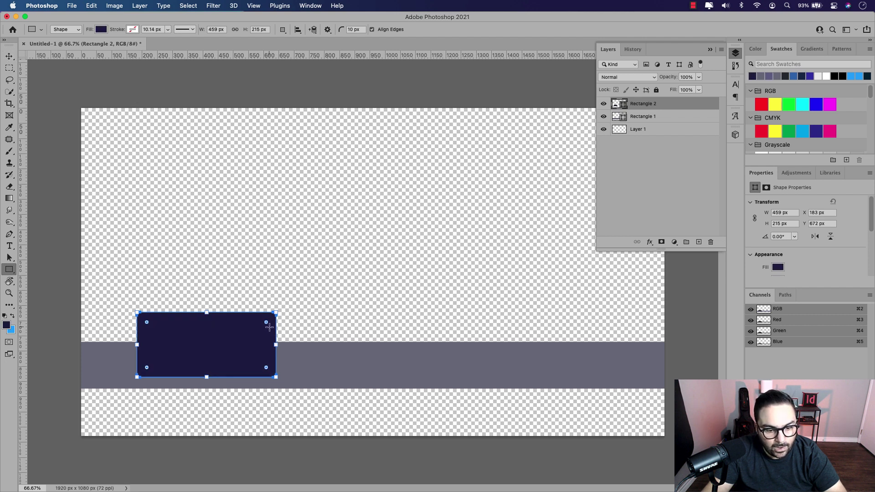
drag(267, 323, 288, 294)
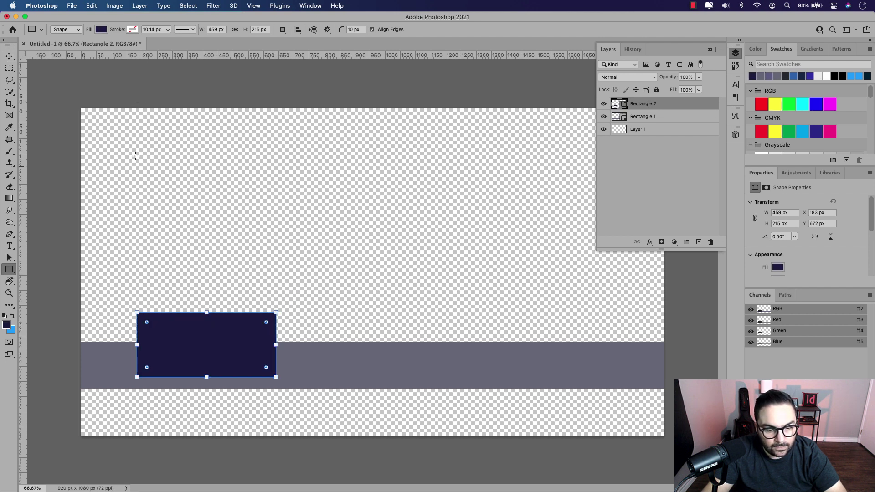
click(10, 55)
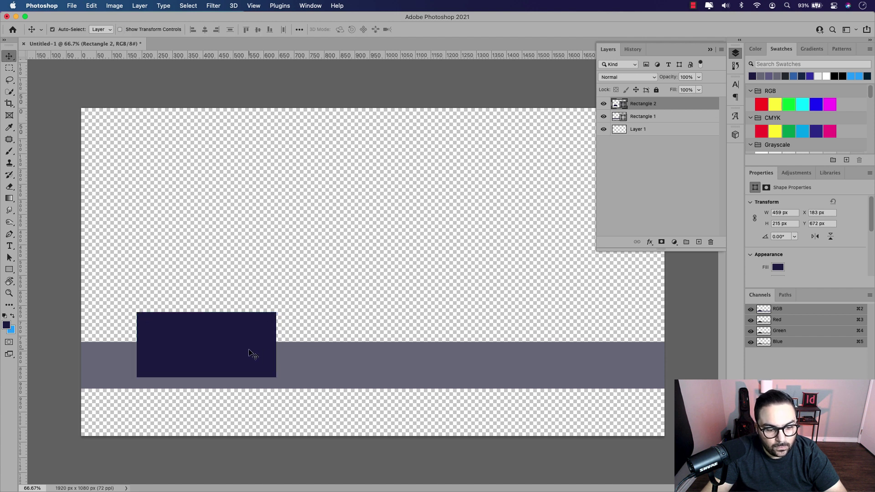
mouse_move(246, 355)
mouse_down()
mouse_move(262, 342)
mouse_move(251, 347)
mouse_move(254, 393)
mouse_move(256, 335)
mouse_move(256, 404)
mouse_move(255, 355)
mouse_up()
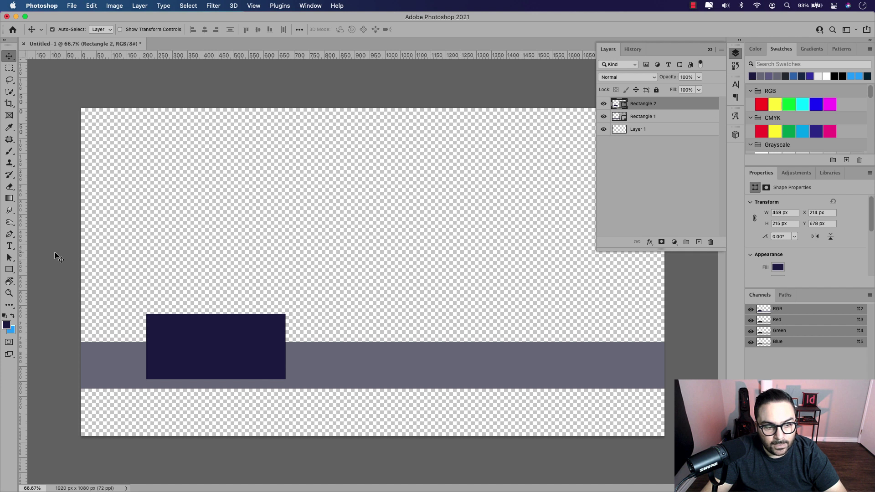
click(197, 248)
Step: Add a Bold placeholder text line on the canvas
click(10, 246)
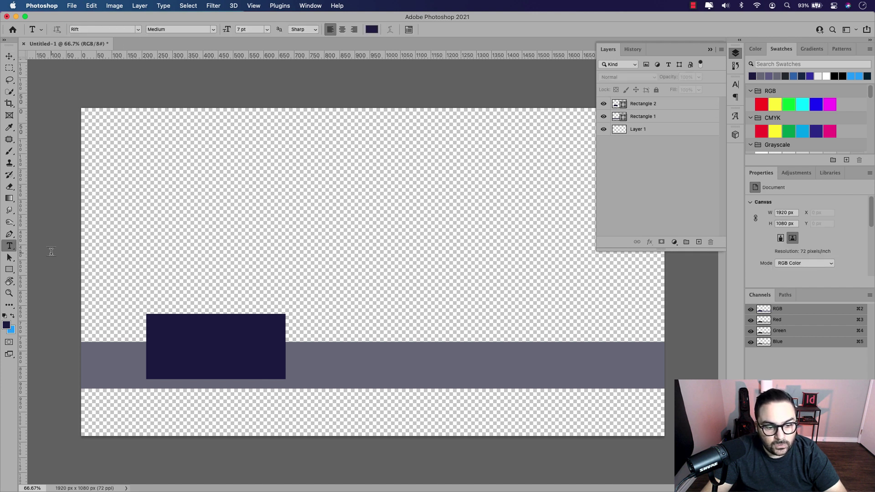
click(203, 271)
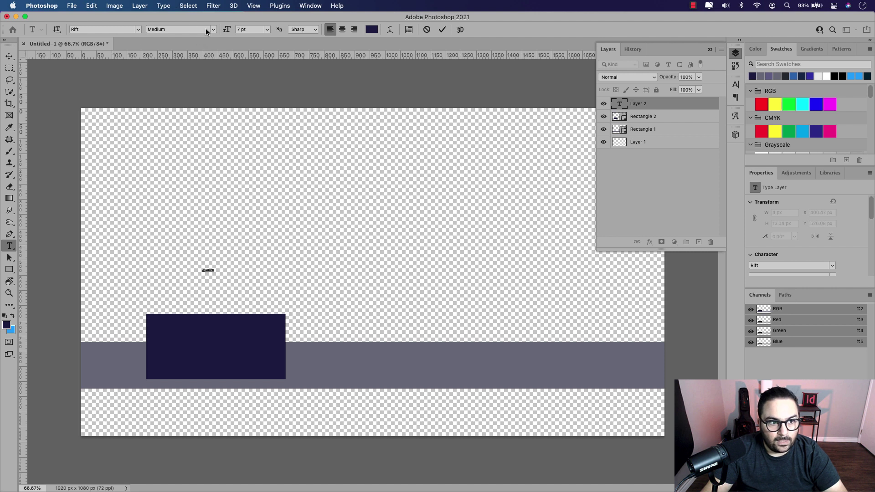
click(214, 29)
click(175, 80)
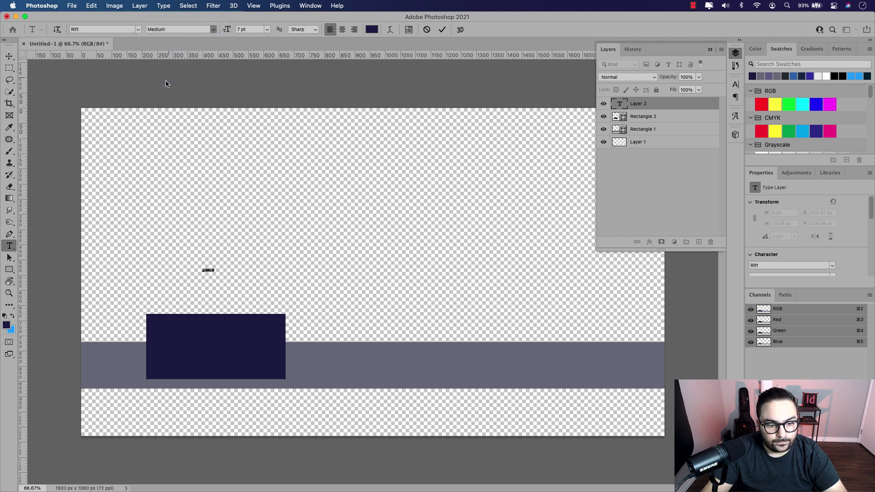
click(442, 29)
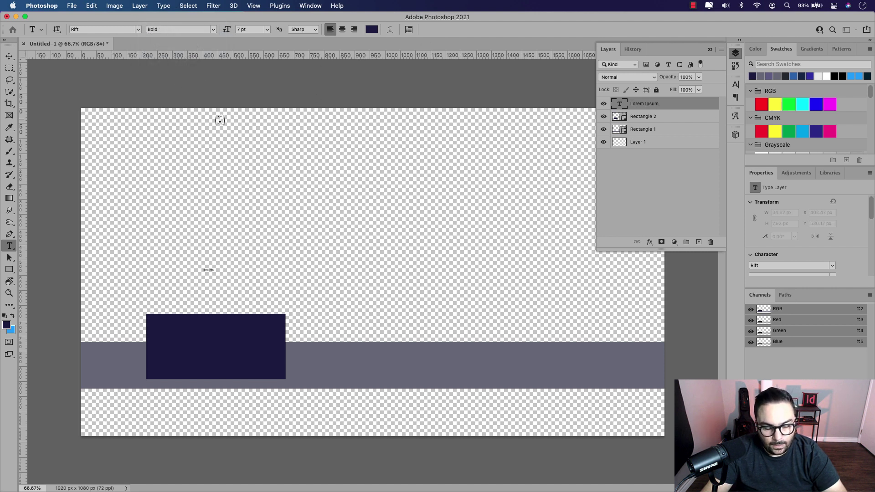
Step: Enlarge the placeholder text, make it white, and scale it to fit the navy box
click(9, 56)
key(super+t)
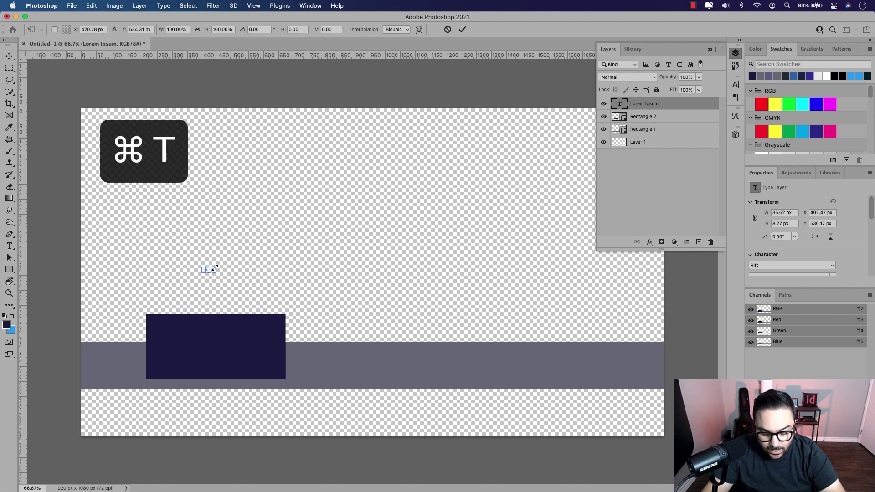
drag(214, 268, 278, 330)
key(Return)
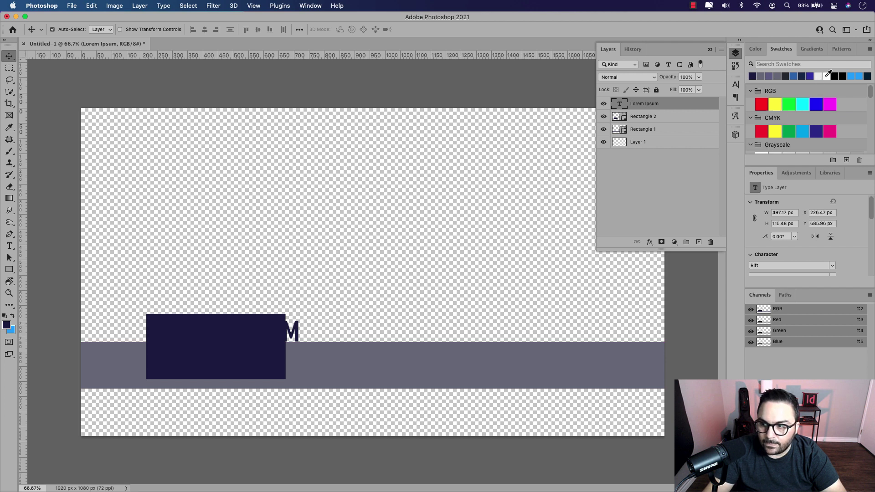
scroll(775, 122, down, 2)
click(761, 135)
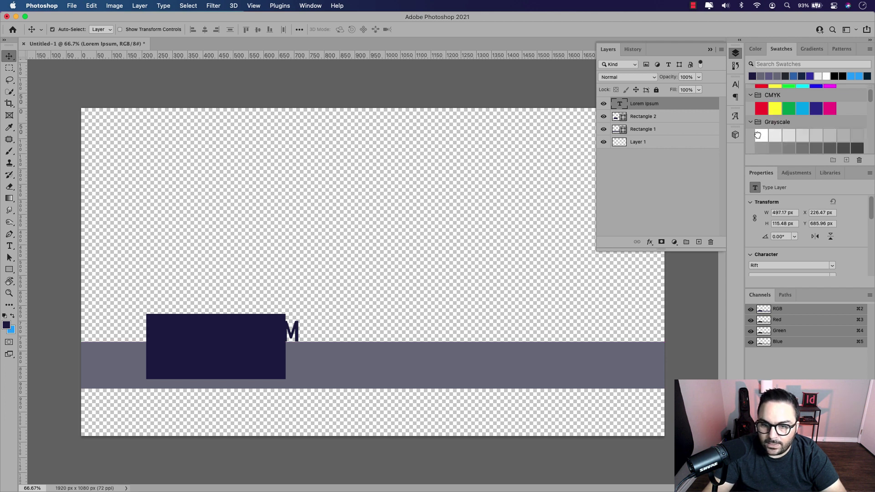
key(super+t)
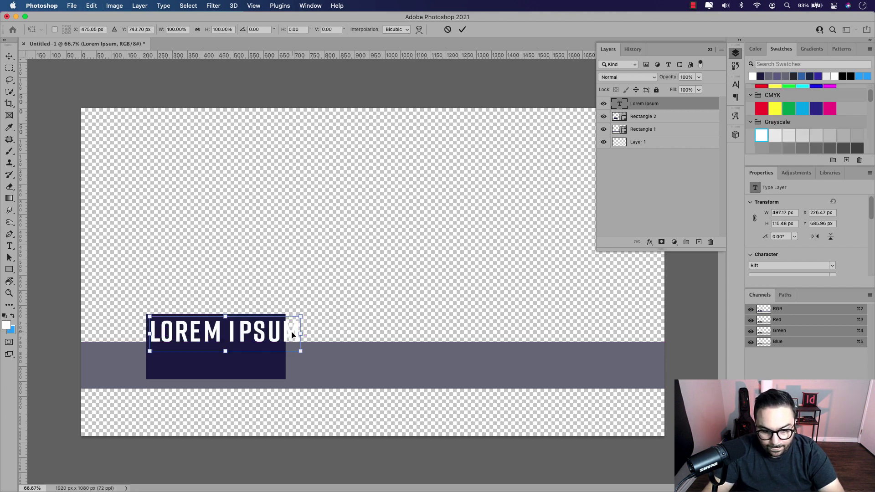
drag(300, 319, 283, 320)
key(Return)
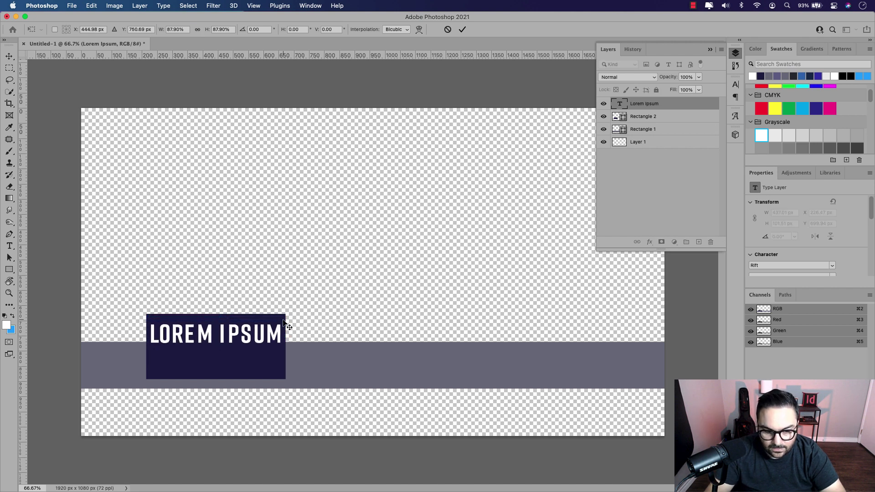
scroll(191, 339, up, 5)
Step: Replace the placeholder text with the person's full name in capitals
double_click(190, 338)
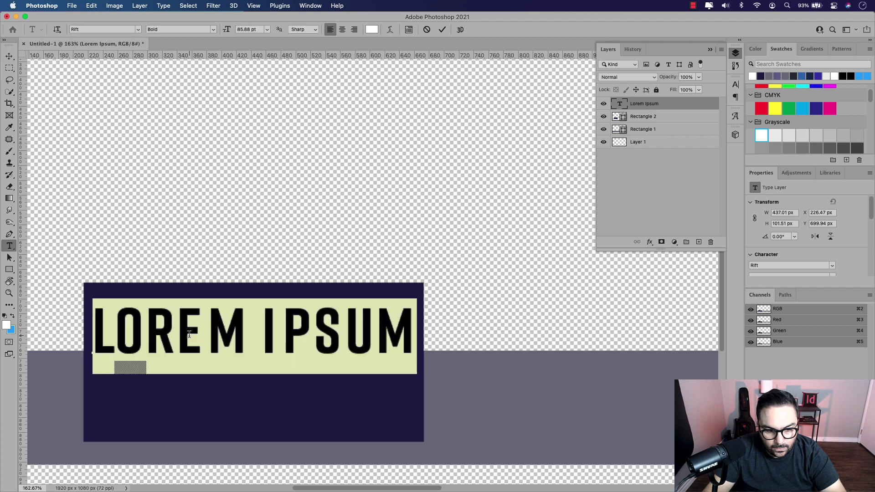
click(248, 328)
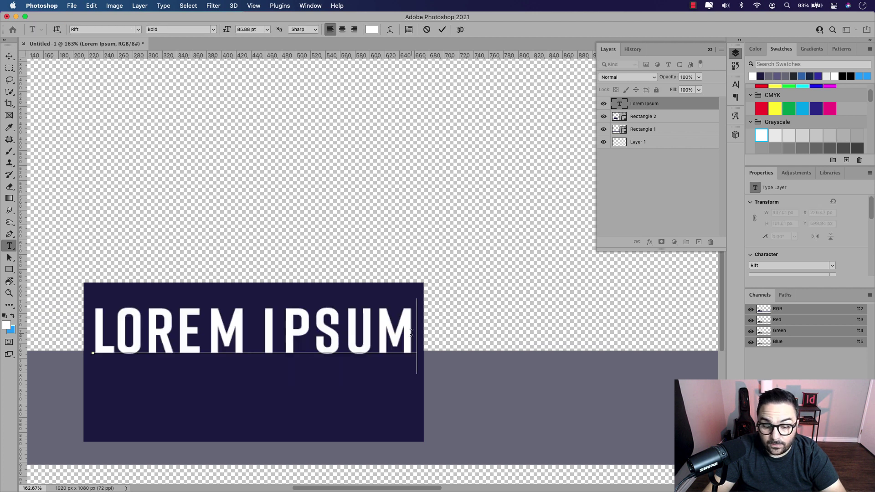
drag(415, 333, 98, 330)
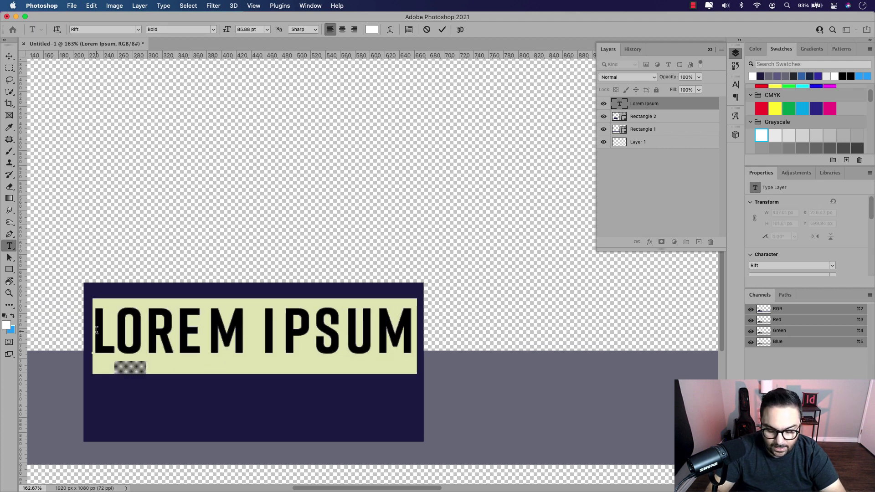
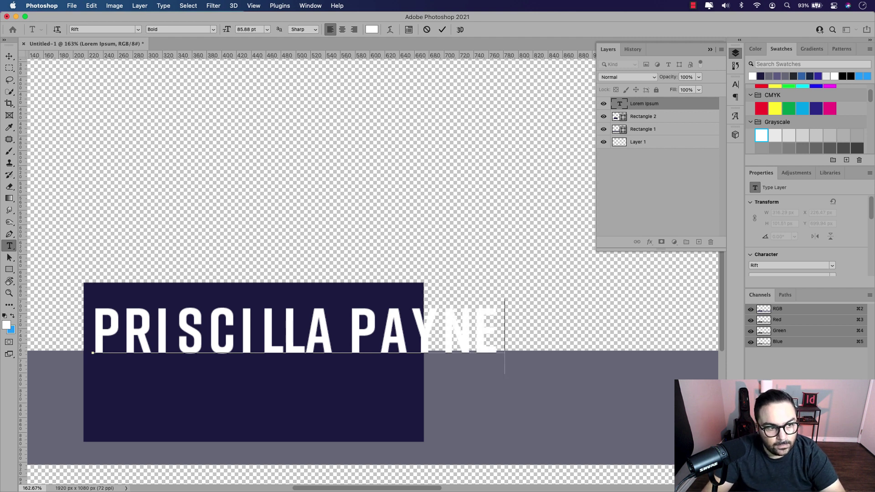
click(8, 57)
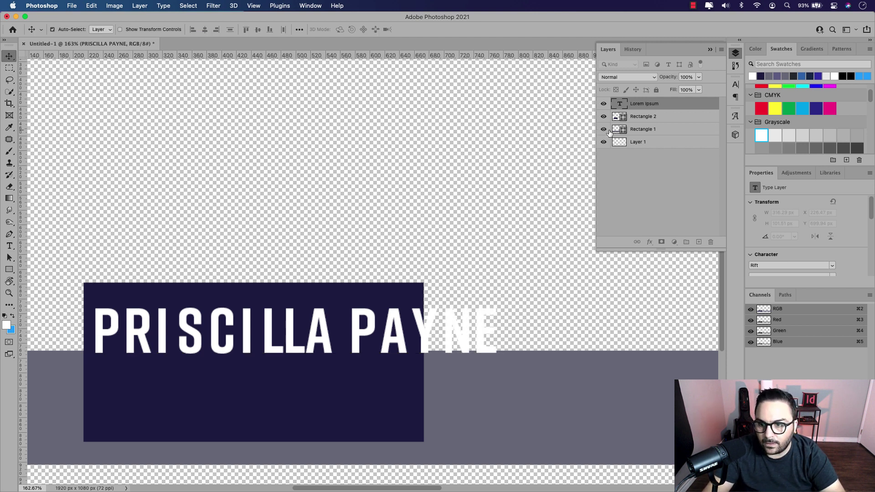
click(644, 121)
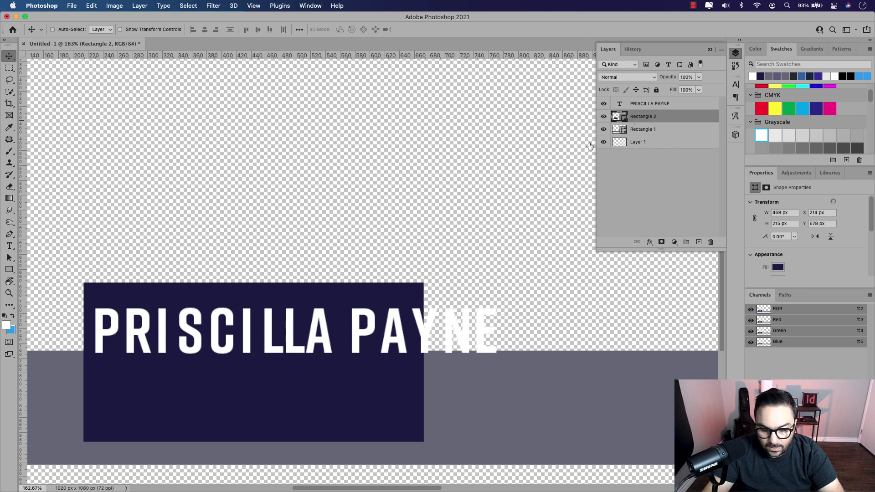
Step: Stretch the navy Rectangle 2 to 574 × 215 px so it encloses the name
key(super+t)
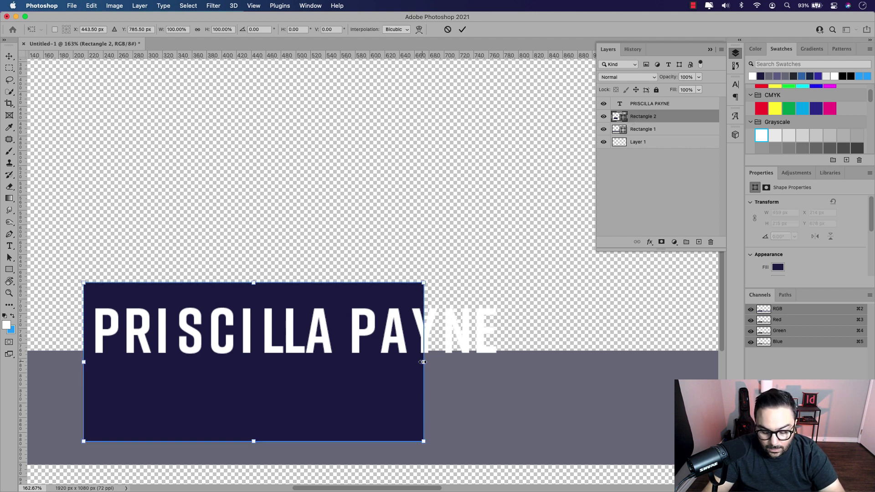
drag(423, 361, 509, 362)
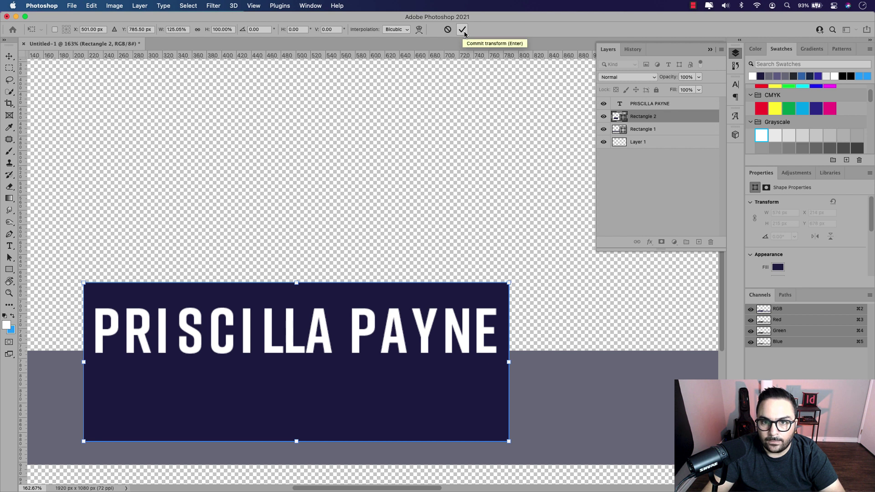
click(464, 30)
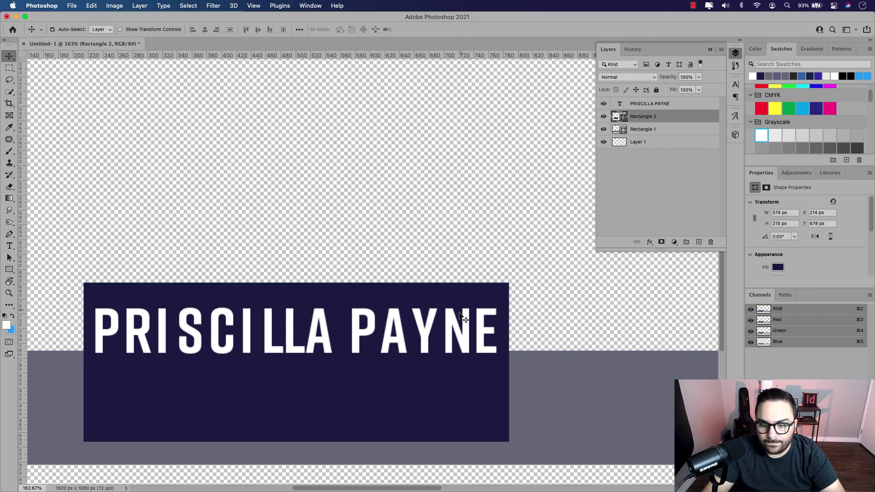
Step: Rename Rectangle 2 to 'Secondary Rectangle' and Rectangle 1 to 'Main Rectangle'
double_click(641, 118)
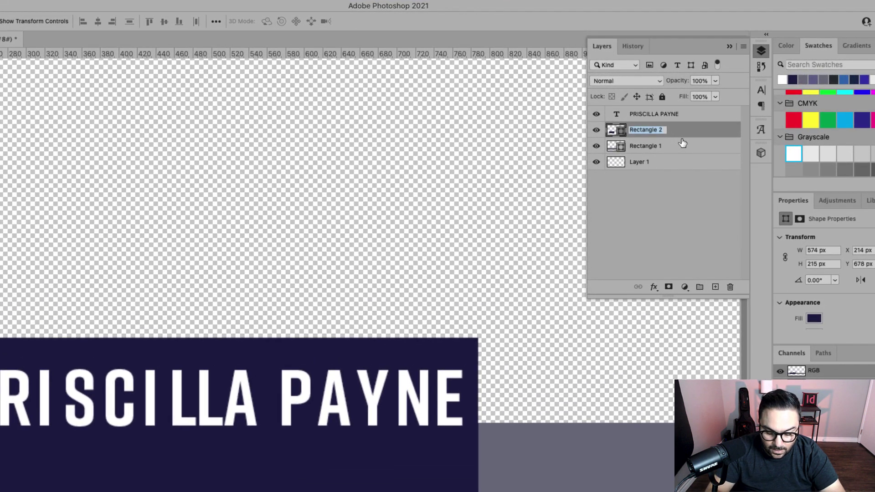
text(Secondary Re)
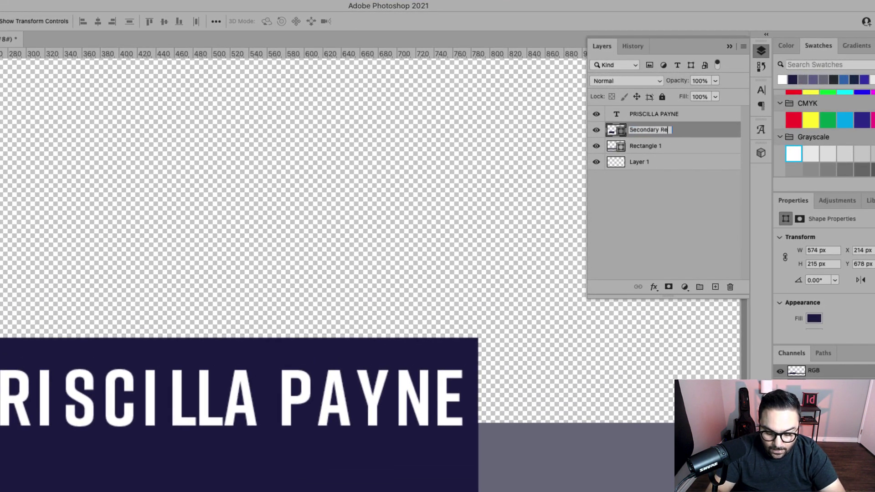
text(ctangle)
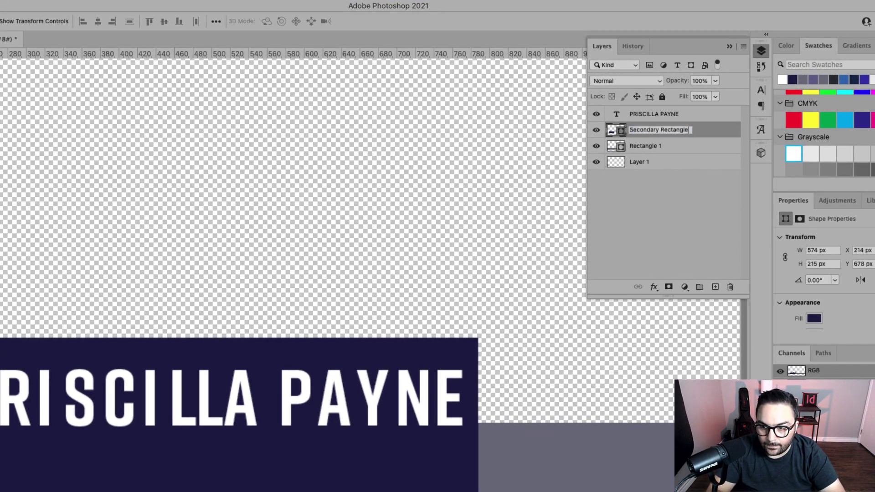
key(Return)
click(647, 150)
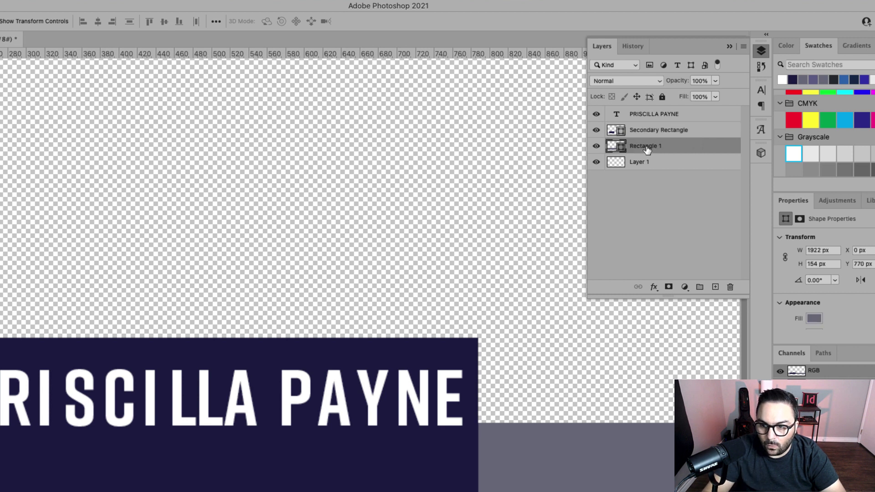
double_click(646, 147)
text(Main R)
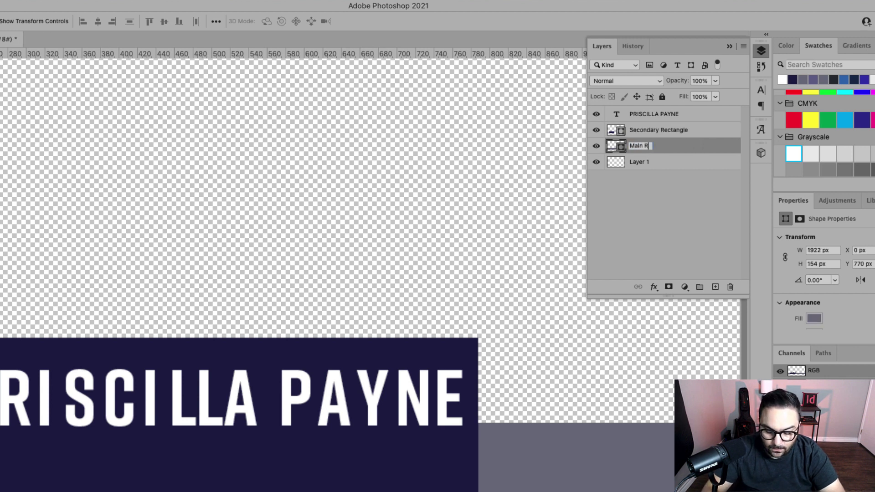
text(ectangle)
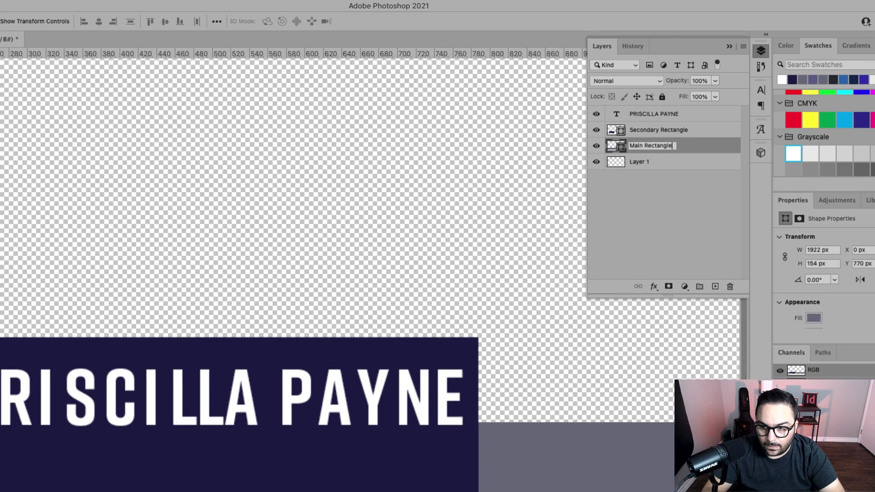
key(Return)
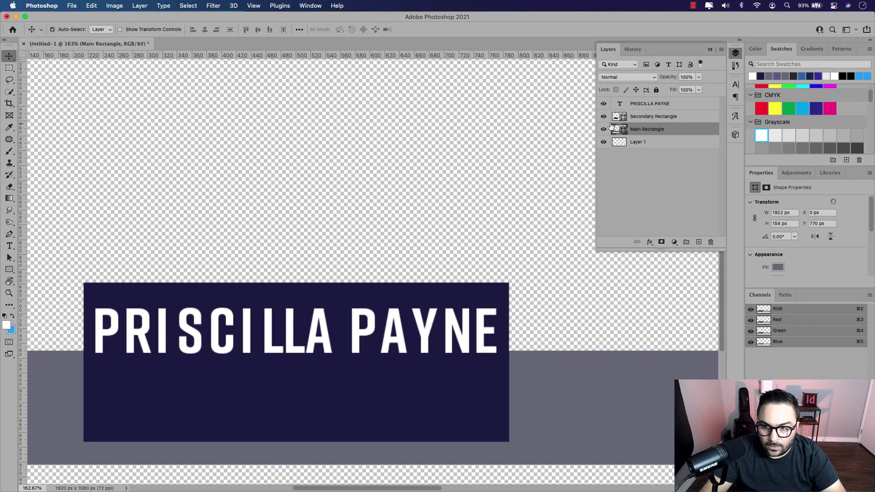
Step: Toggle each rectangle layer's visibility off and on to confirm which shape it is
click(604, 116)
click(604, 117)
click(604, 129)
click(604, 129)
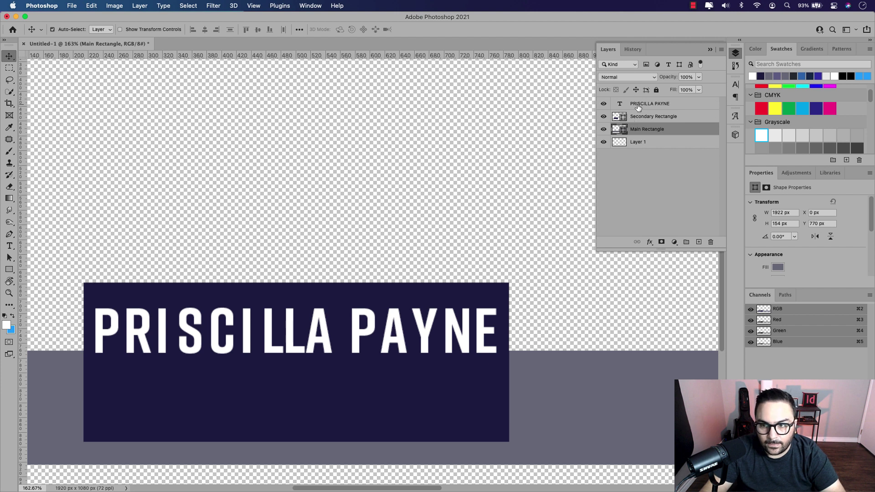
click(324, 328)
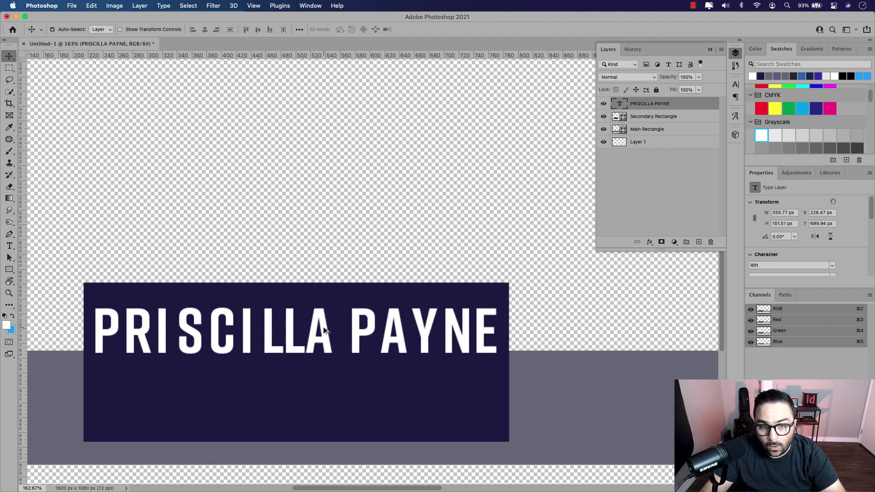
Step: Duplicate the name line just below it and retype the copy as 'PRESIDENT & CEO'
drag(323, 327, 323, 381)
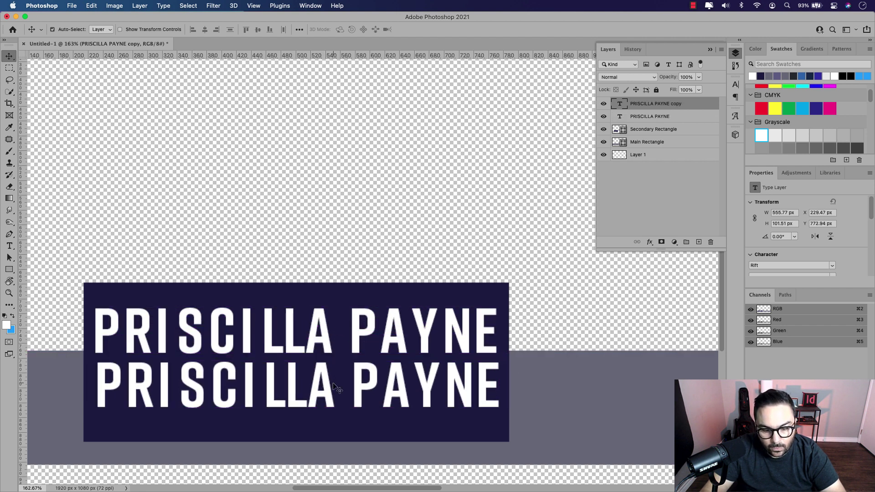
double_click(333, 382)
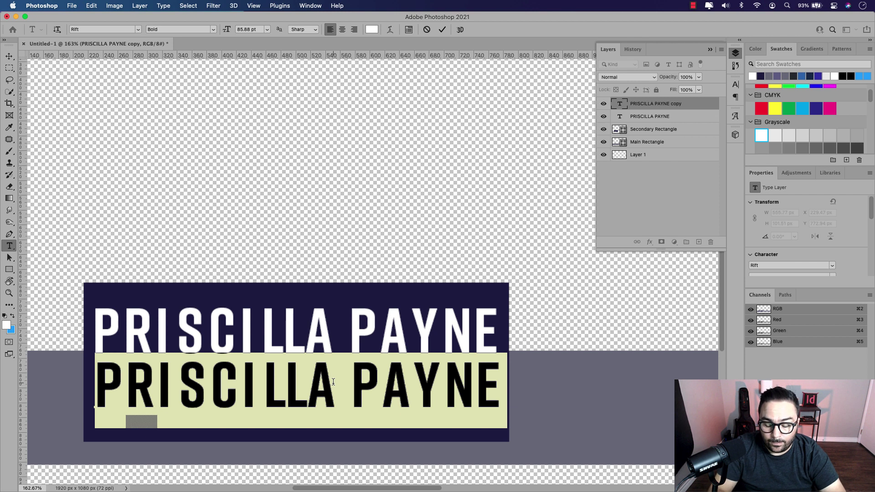
text(PREI)
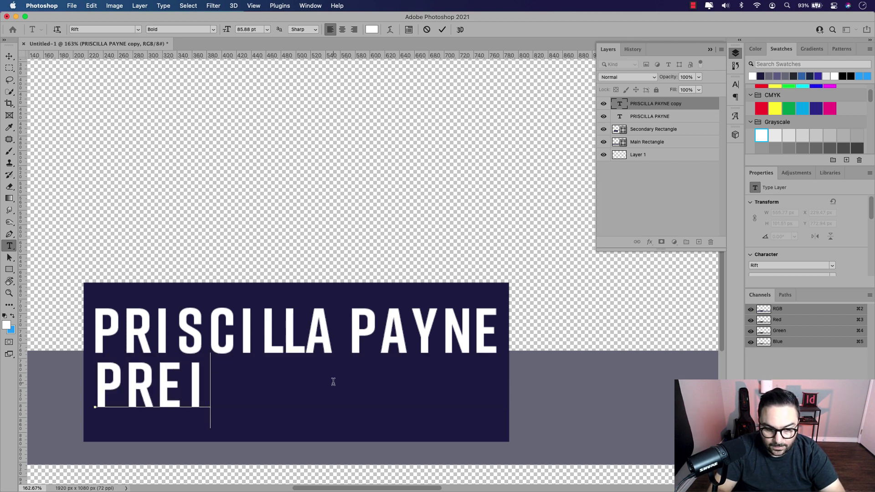
key(BackSpace)
text(SIDENT)
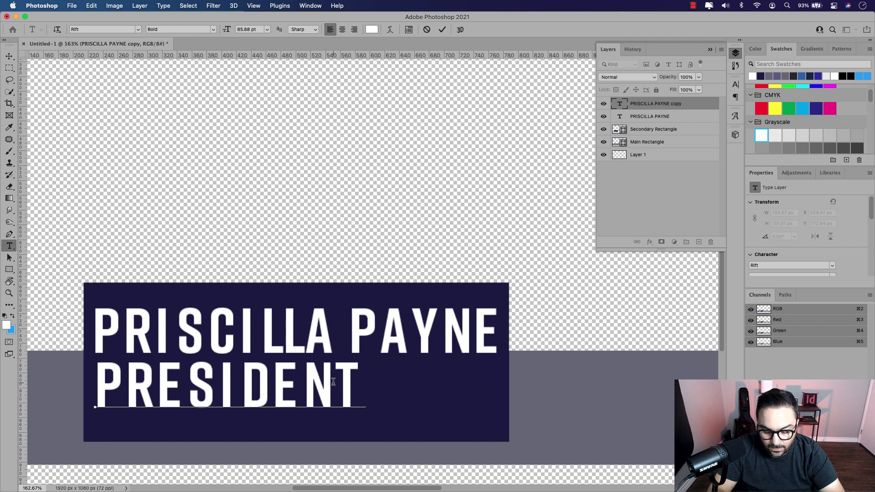
text( & CE)
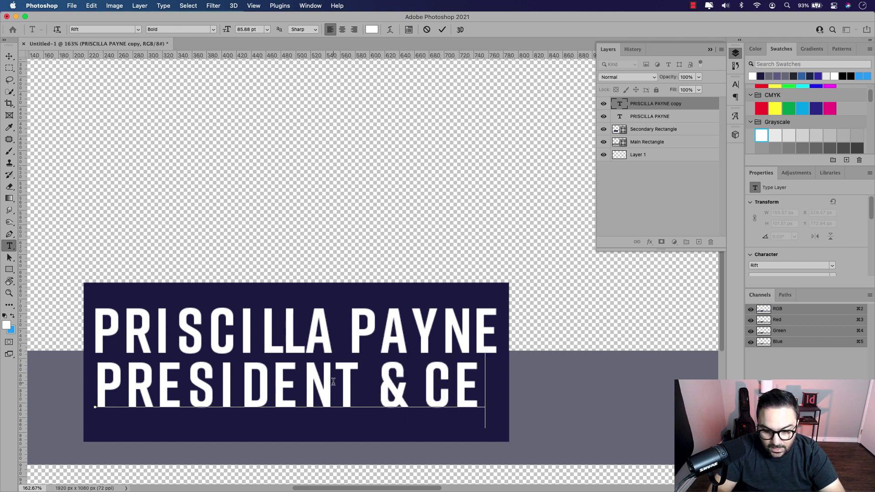
text(O)
key(super+a)
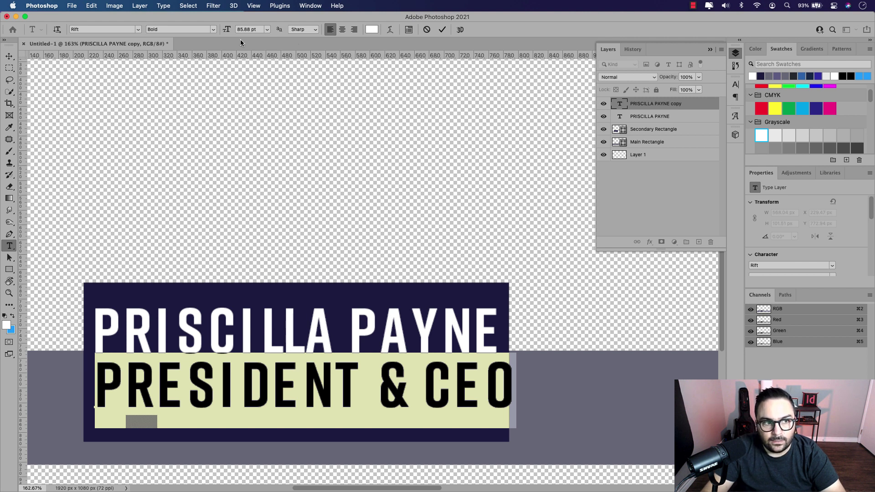
Step: Set PRESIDENT & CEO to Medium weight and scale it down
click(214, 30)
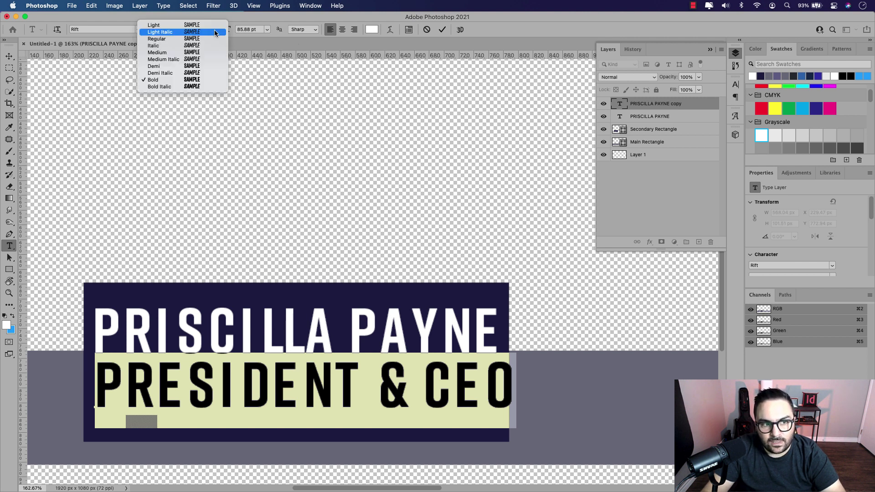
click(169, 53)
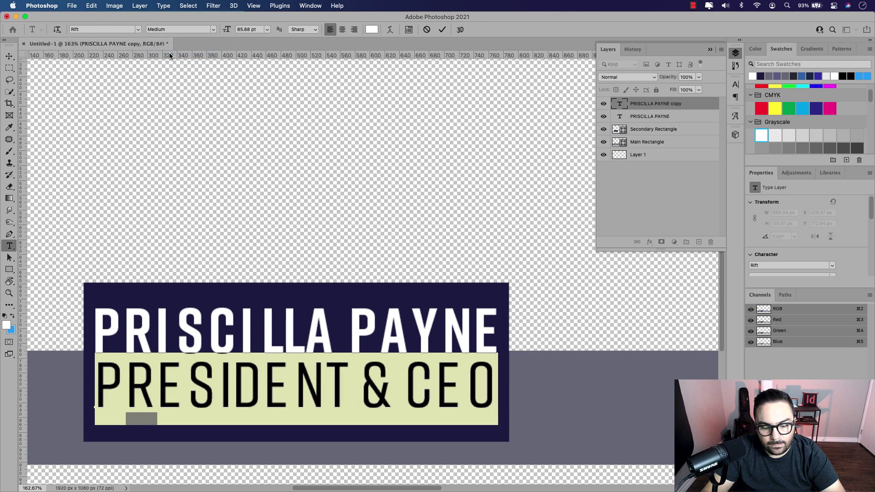
click(13, 56)
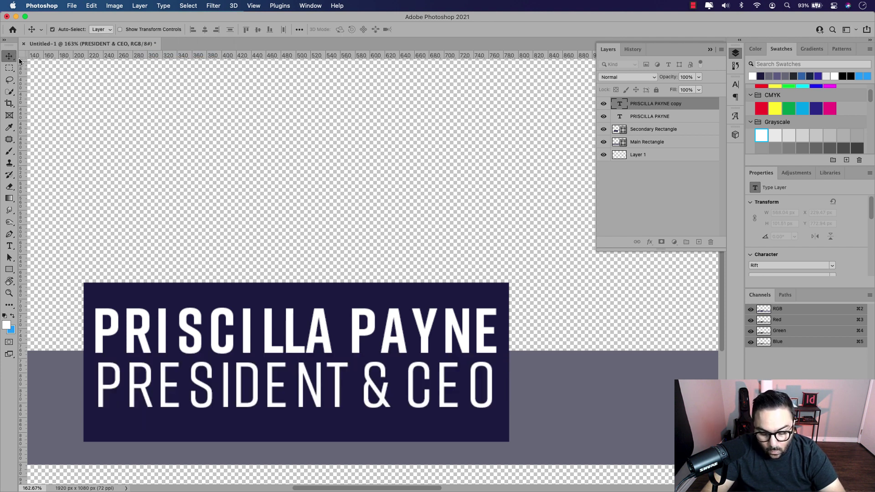
key(super+t)
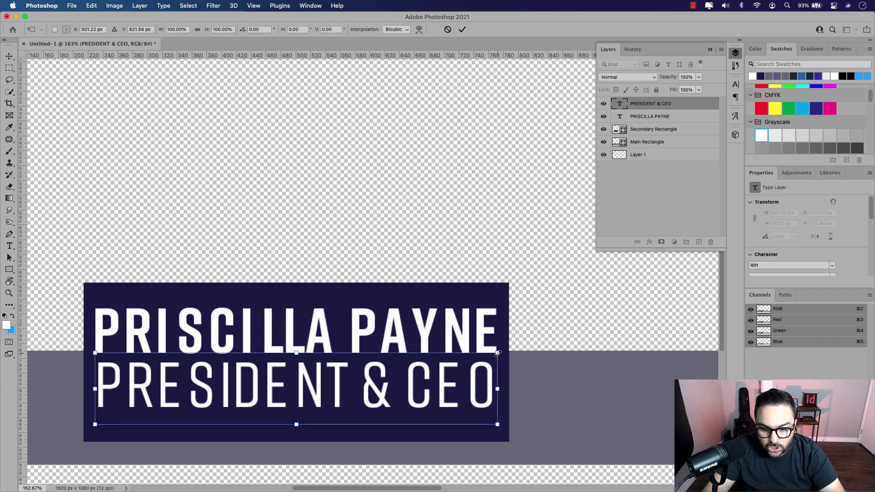
drag(497, 352, 419, 376)
key(Return)
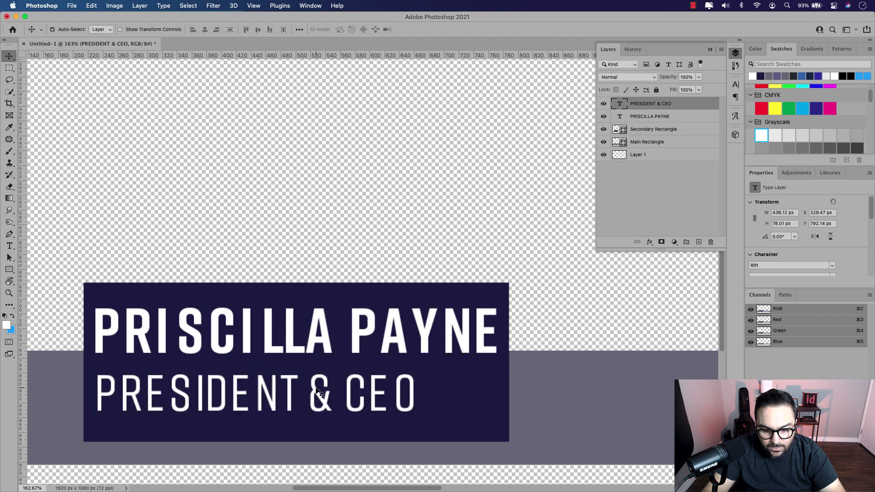
Step: Widen the PRESIDENT & CEO letter spacing two steps, then tighten it back one
double_click(315, 387)
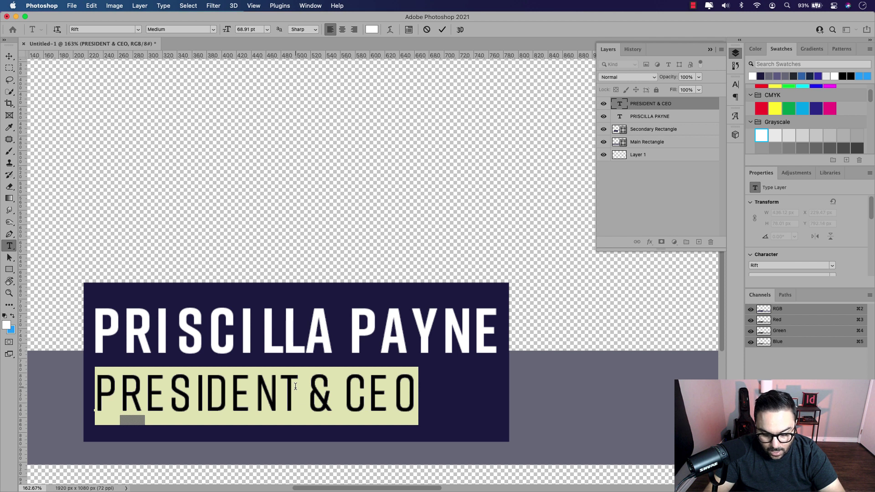
key(alt+Right)
key(alt+Right)
key(alt+Right)
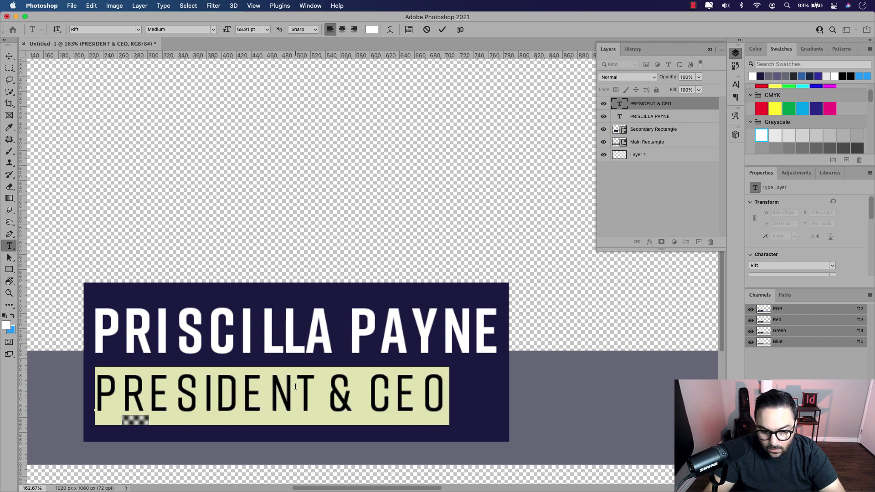
key(alt+Right)
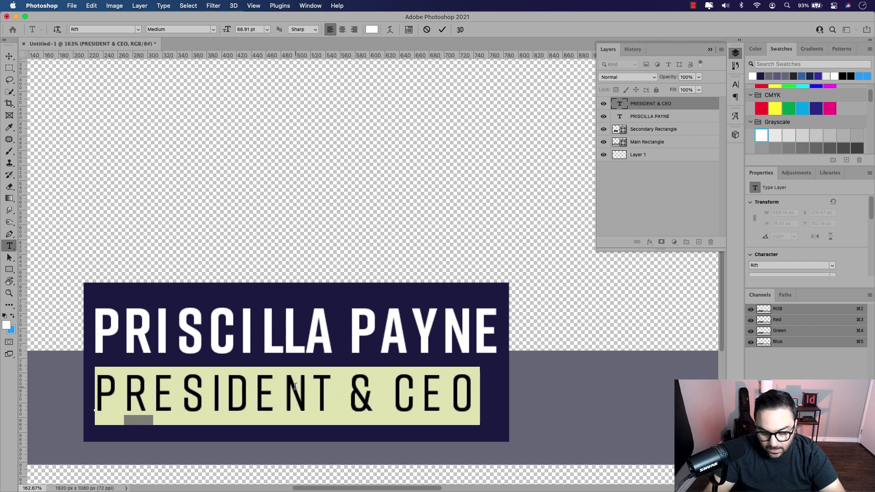
key(alt+Left)
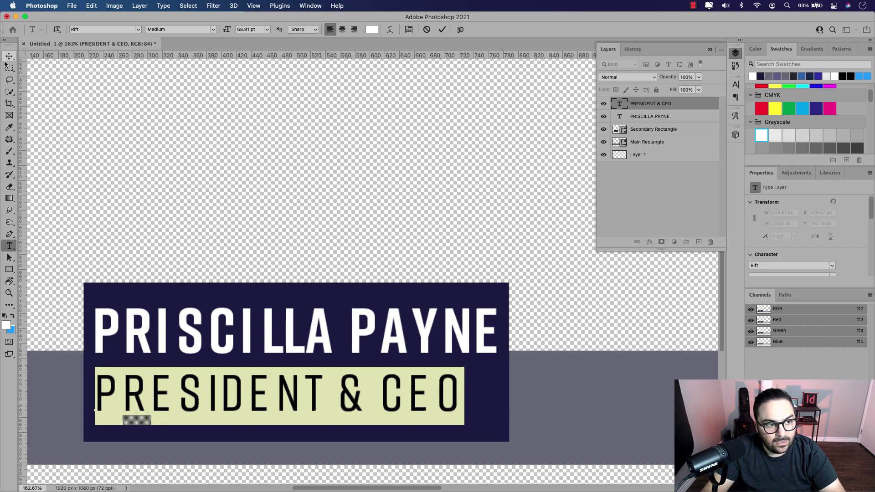
click(9, 56)
Step: Scale PRESIDENT & CEO to about 92% and nudge it into place beneath the name
key(super+t)
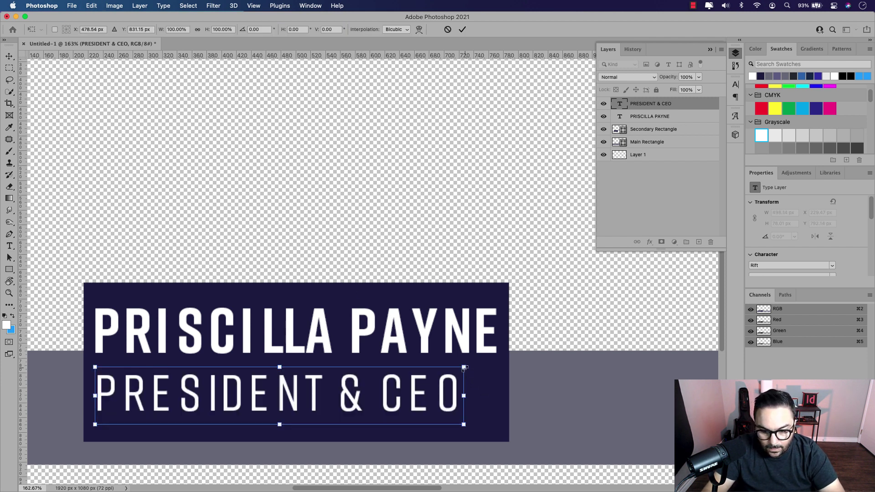
drag(464, 367, 436, 377)
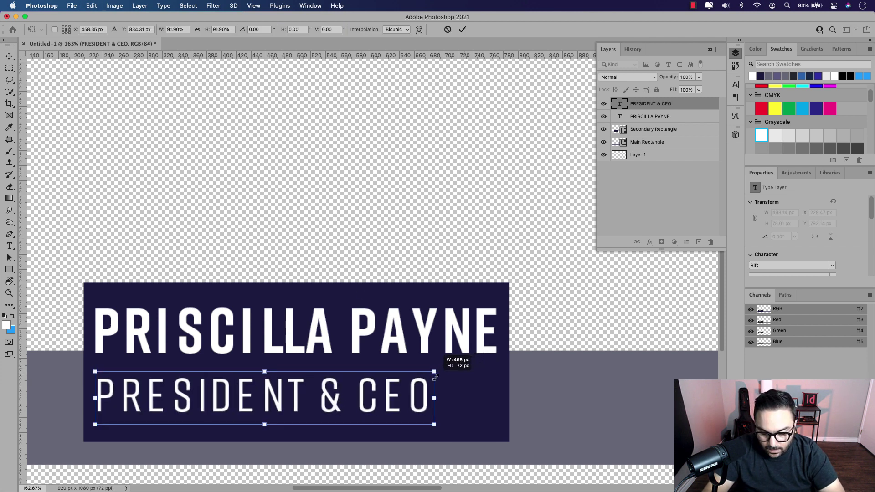
key(shift+Up)
key(shift+Up)
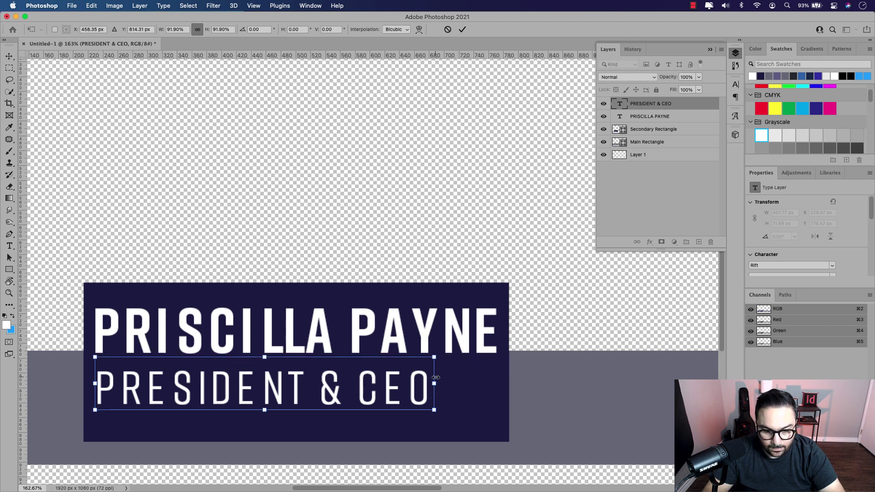
key(shift+Down)
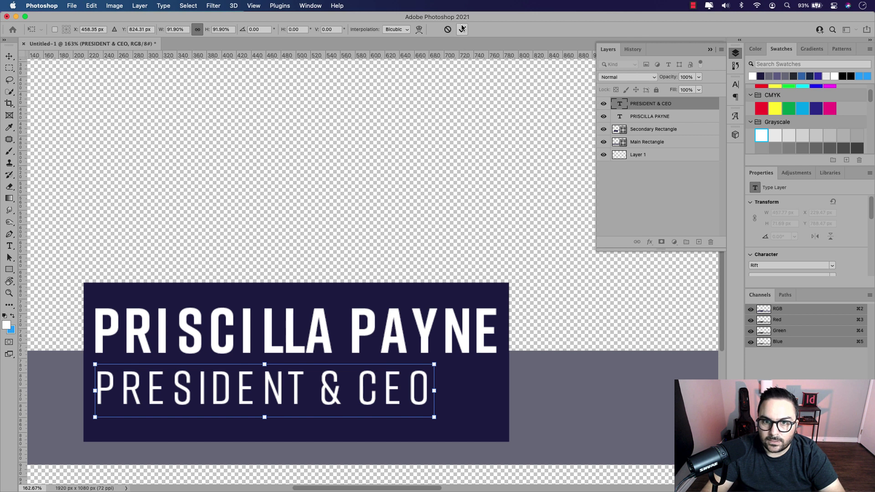
click(462, 29)
click(777, 76)
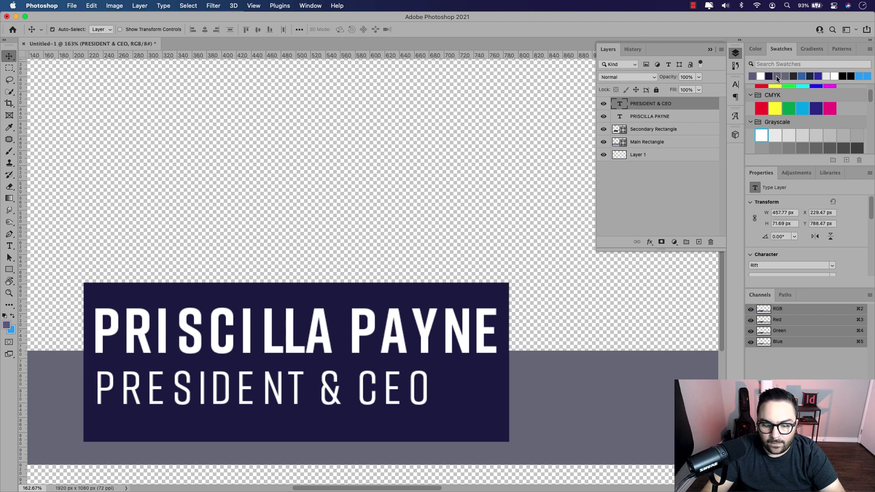
Step: Fill PRESIDENT & CEO with purple-grey and nudge both text lines lower
key(alt+BackSpace)
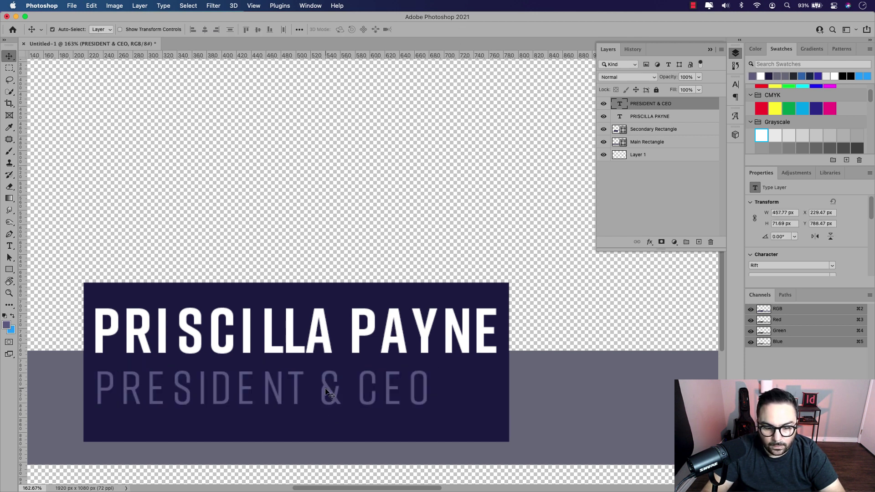
key(Left)
key(Left)
key(Left)
key(Left)
key(Left)
key(Down)
key(Down)
key(Down)
key(Down)
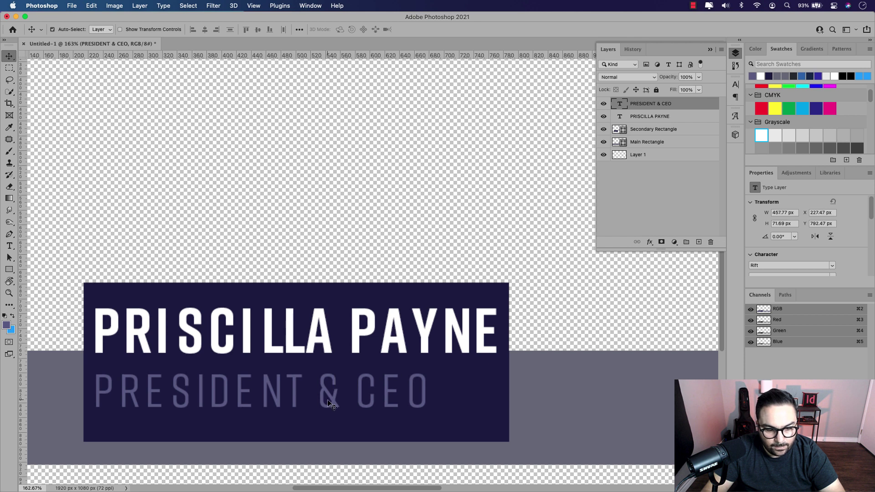
key(shift+Down)
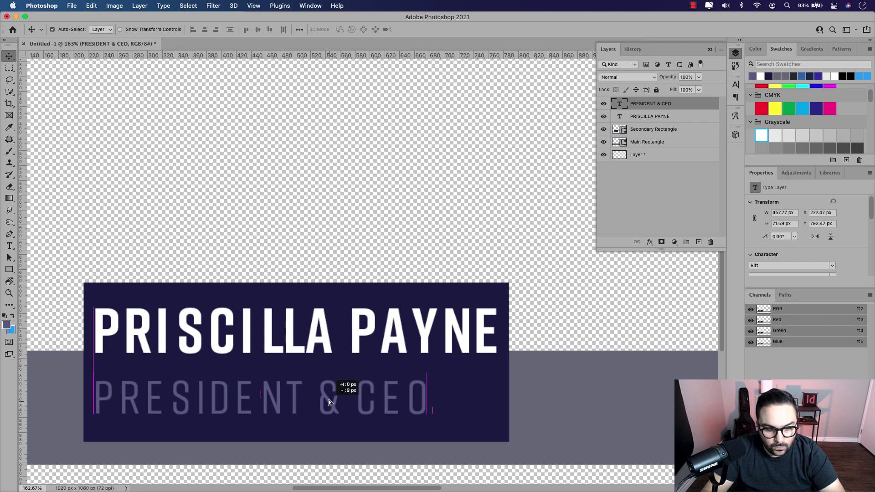
key(Down)
key(Down)
key(Down)
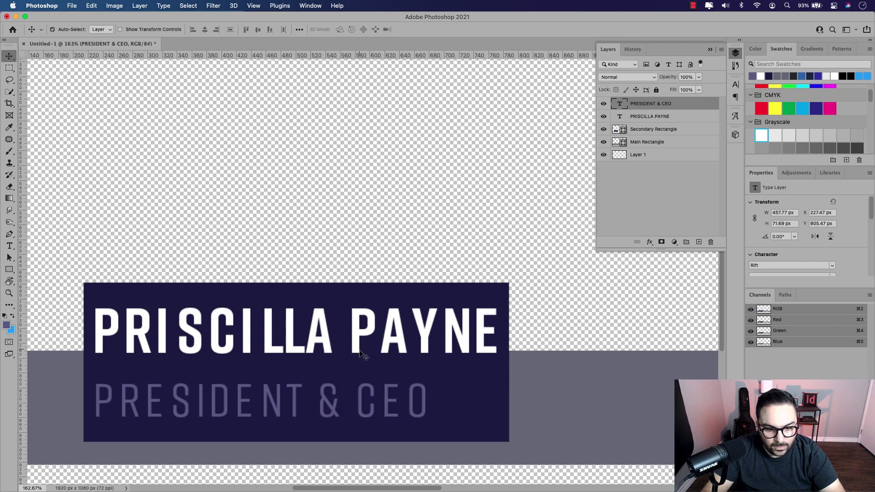
click(361, 355)
key(shift+Down)
key(Down)
key(Down)
key(Down)
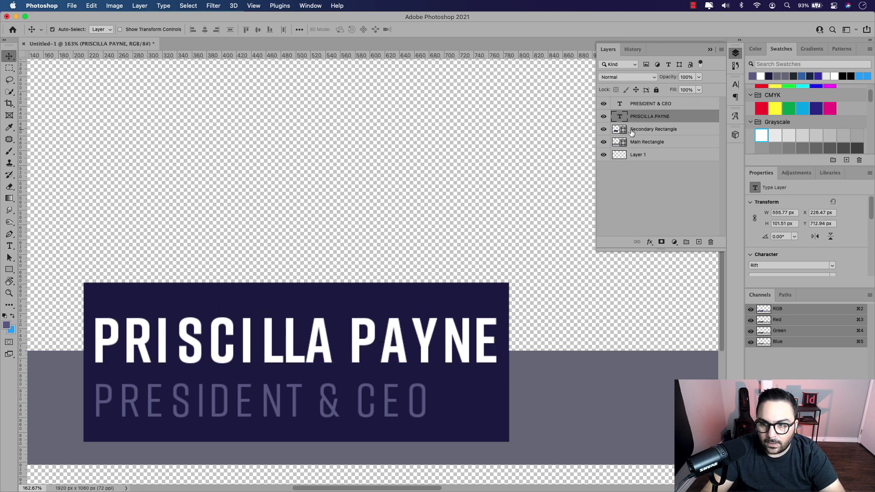
Step: Trim the Secondary Rectangle's top edge to 574 × 197 px and lower the name about 8 px
click(642, 131)
key(super+t)
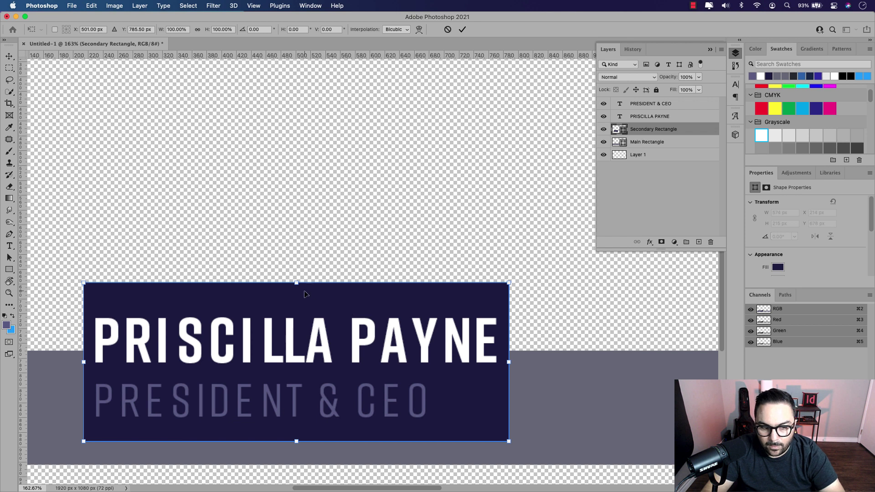
drag(297, 283, 298, 297)
key(Return)
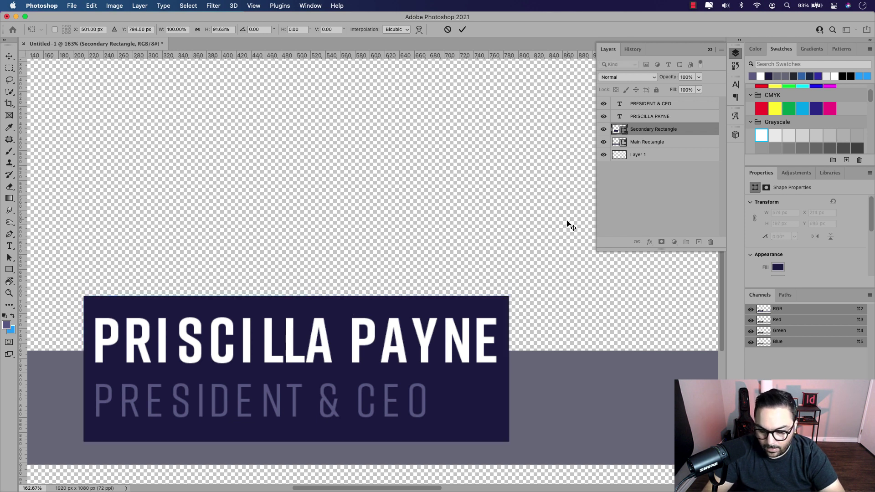
drag(449, 341, 450, 347)
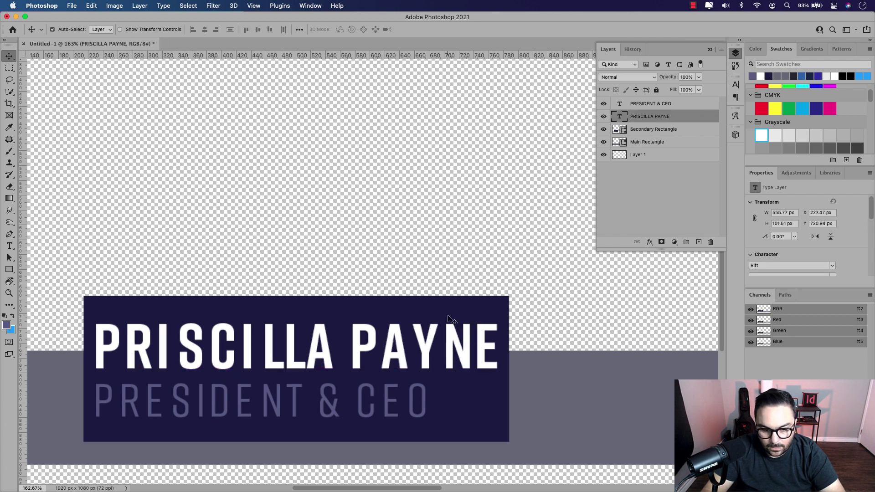
click(402, 220)
scroll(401, 220, down, 5)
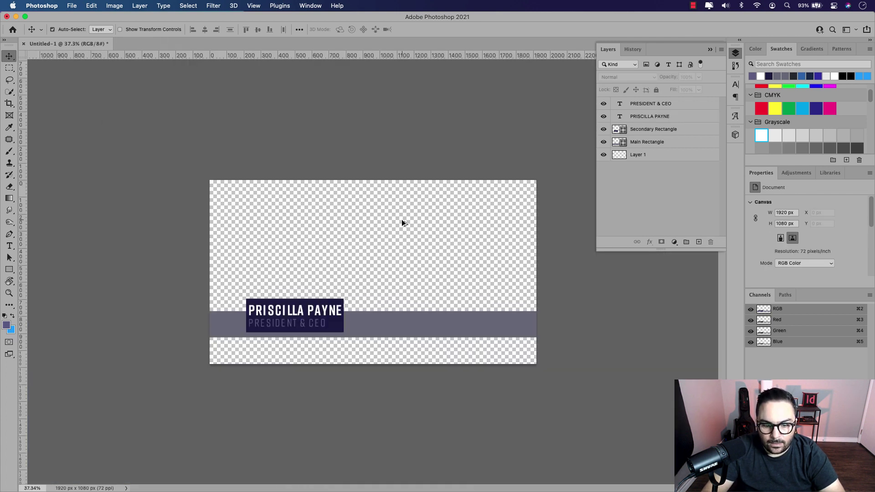
Step: Show the Timeline panel from the Window menu and create a video timeline for the layers
scroll(401, 223, up, 2)
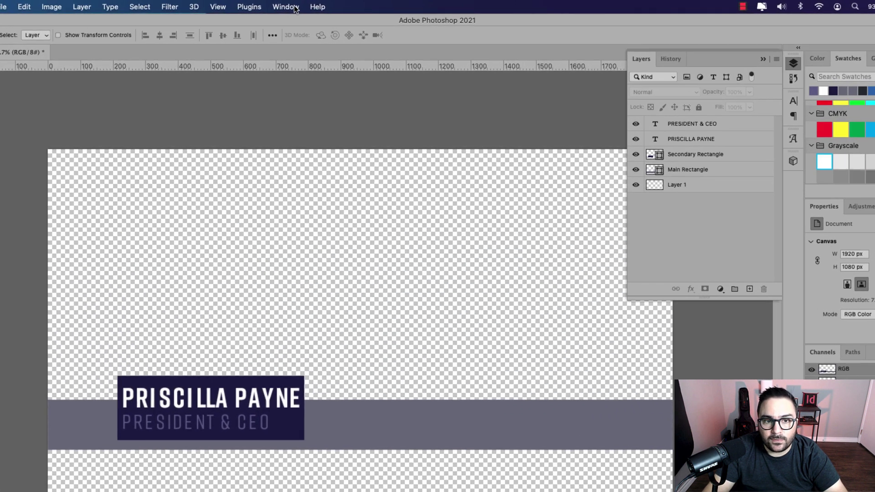
click(292, 7)
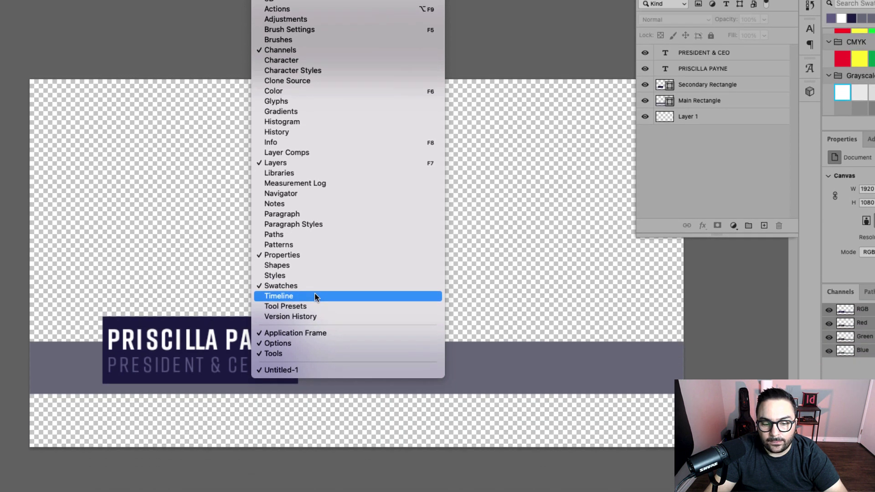
click(314, 373)
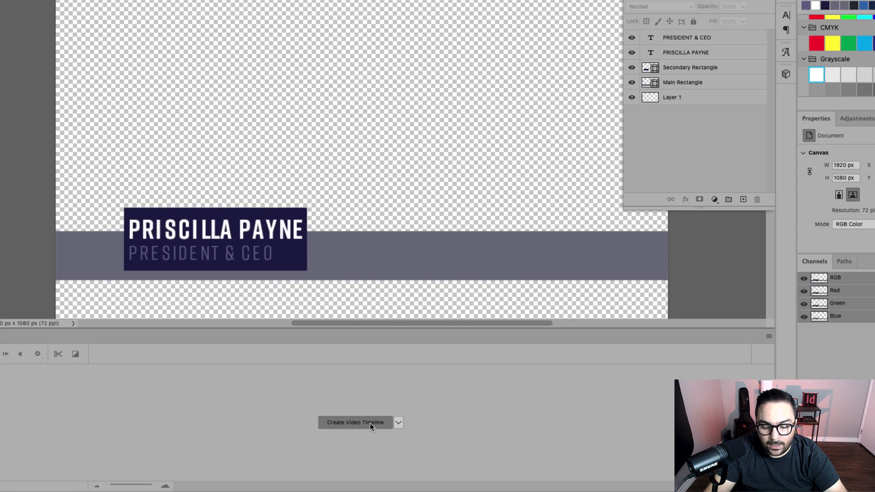
click(360, 418)
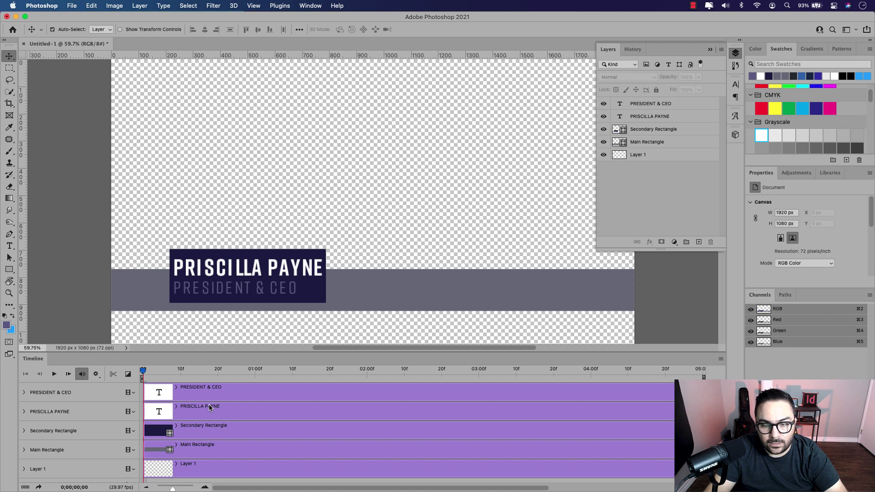
Step: Convert the Main Rectangle and Secondary Rectangle layers to smart objects, then select PRESIDENT & CEO
click(319, 299)
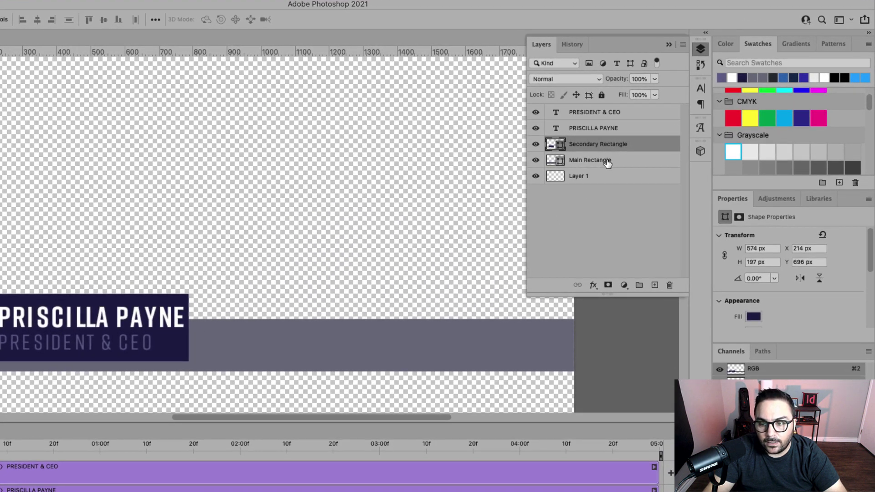
click(665, 144)
right_click(620, 161)
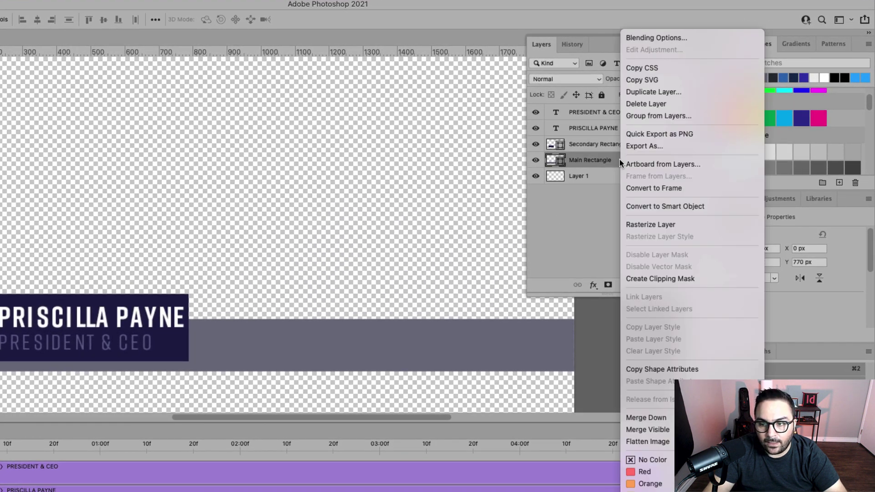
click(674, 206)
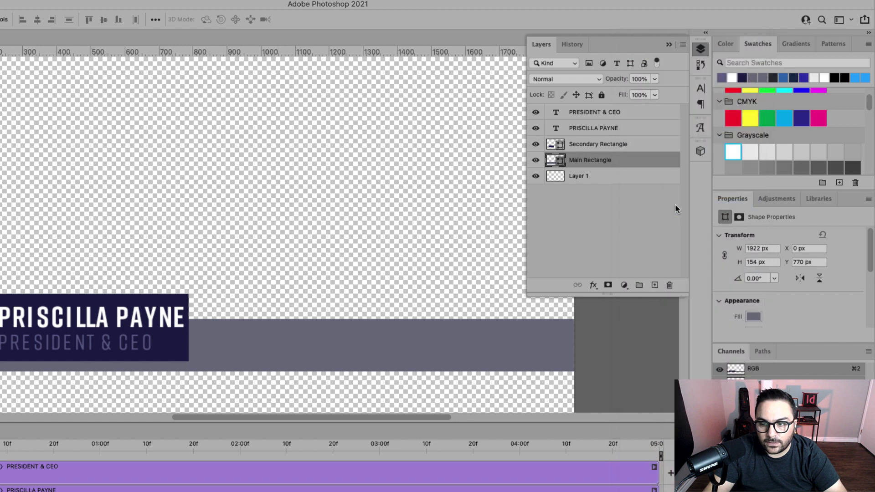
click(616, 145)
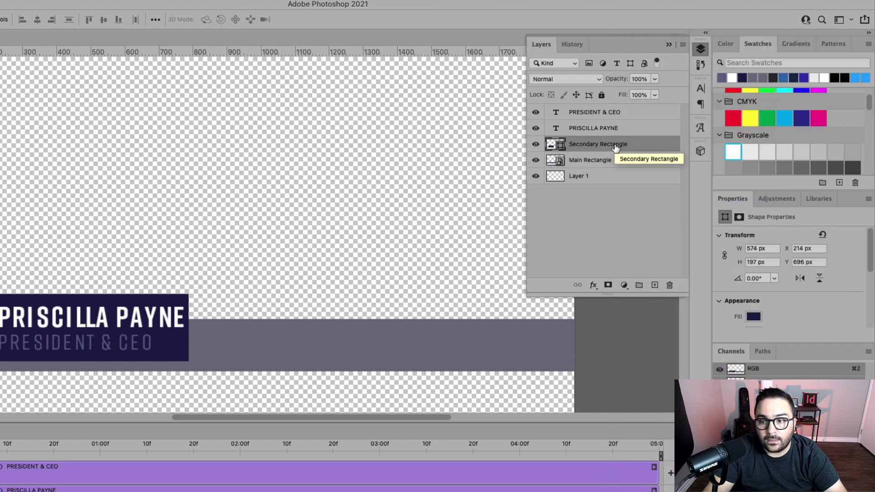
right_click(614, 144)
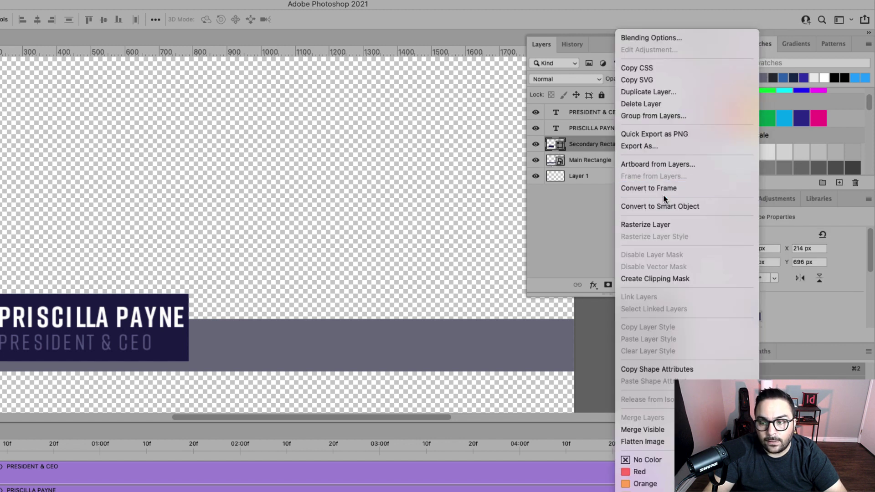
click(680, 206)
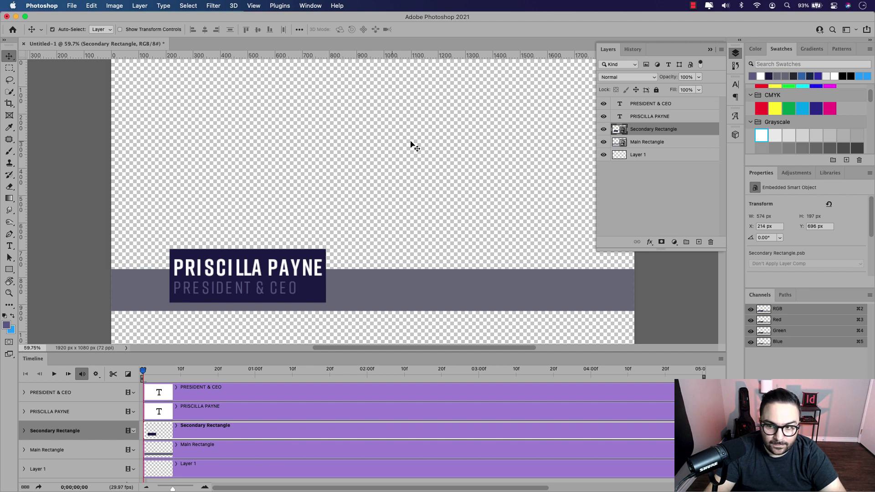
click(671, 105)
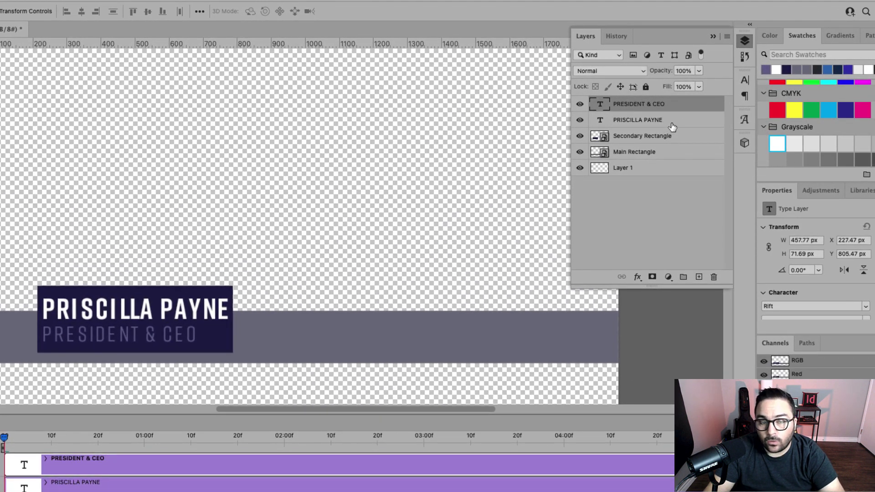
shift+click(672, 123)
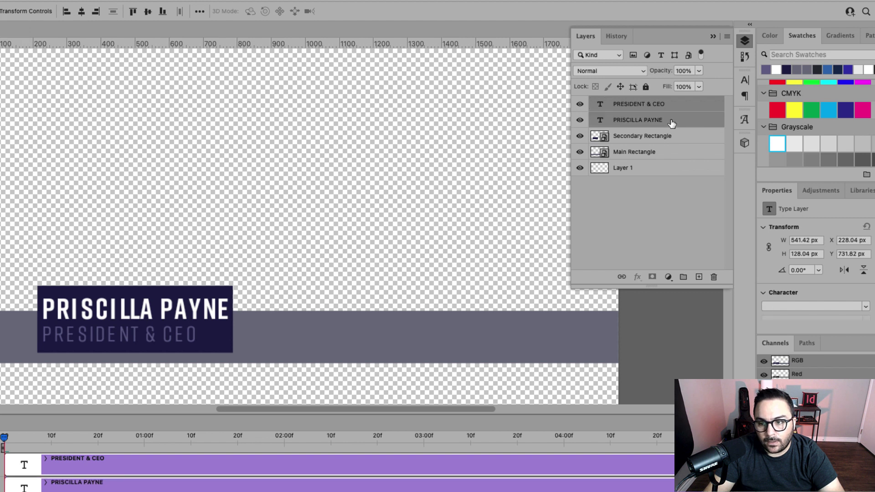
shift+click(682, 141)
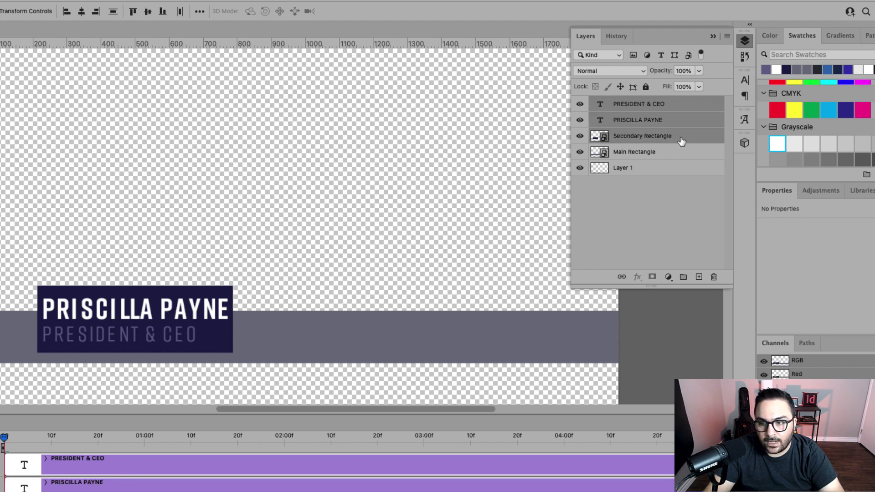
click(684, 279)
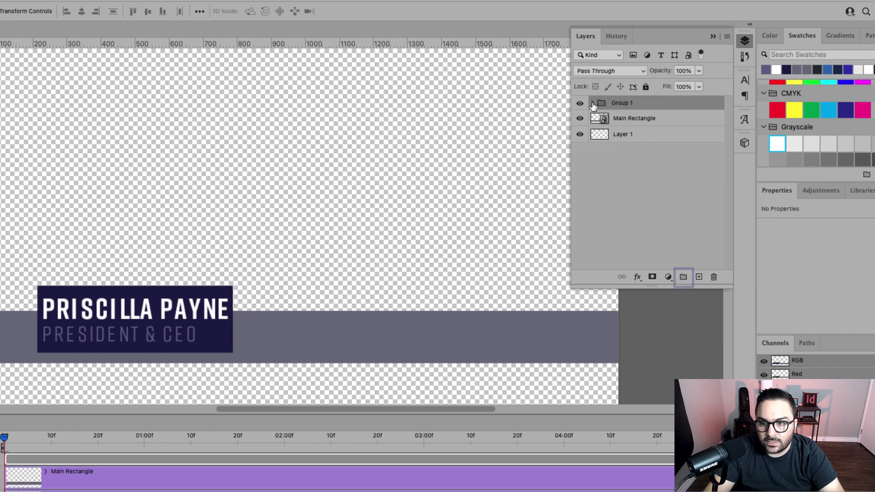
click(593, 103)
click(592, 103)
click(592, 103)
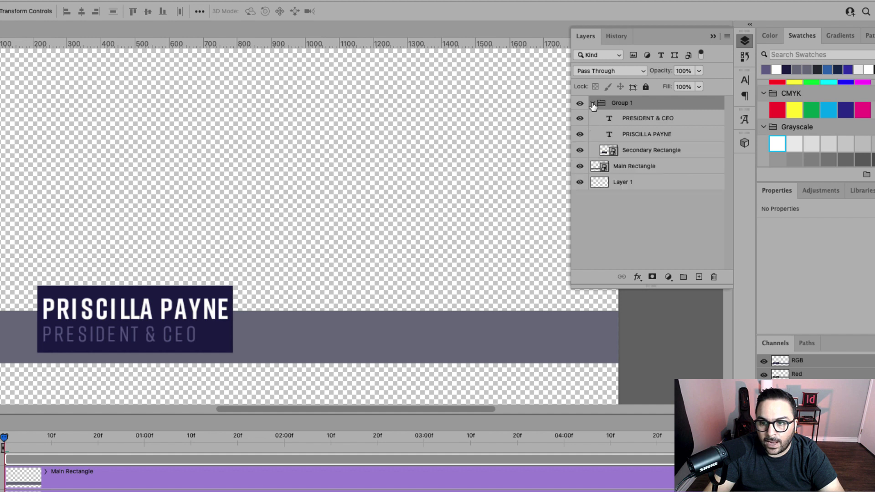
click(593, 103)
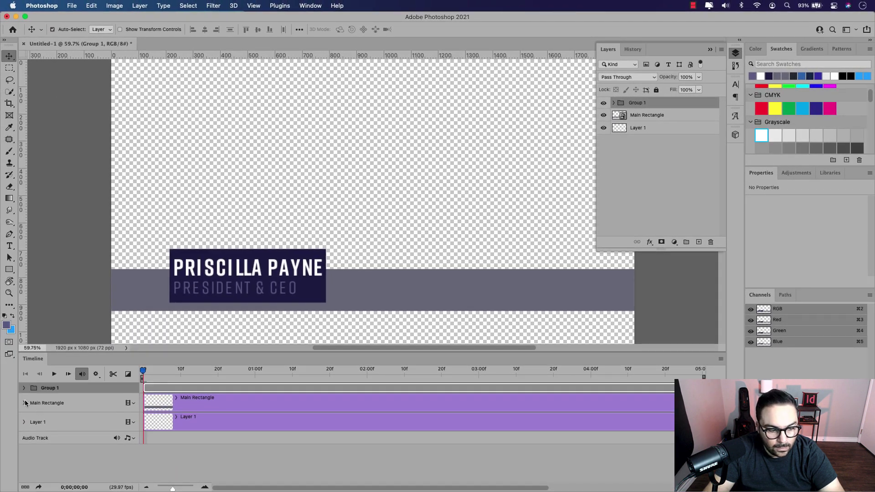
click(25, 388)
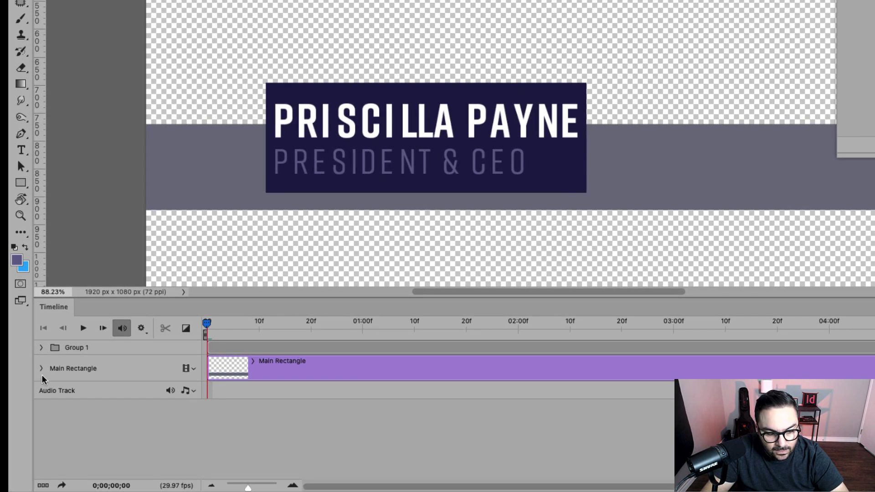
Step: Enable the Transform stopwatch for Main Rectangle at frame 0
click(41, 370)
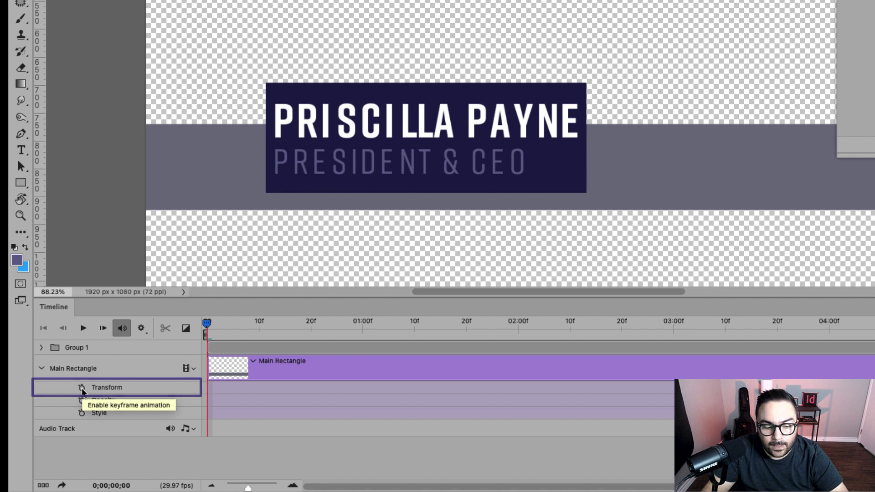
click(124, 386)
click(82, 387)
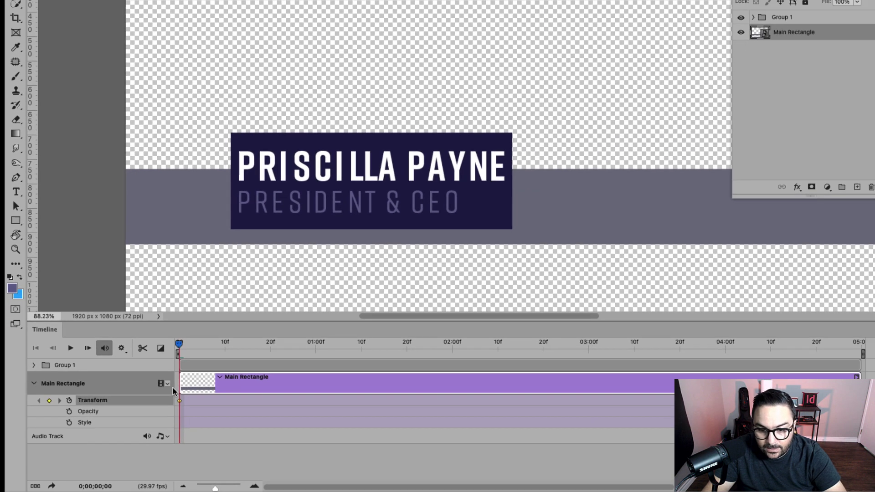
Step: Free-transform the Main Rectangle bar, dragging its right handle toward the document's left edge
key(super+t)
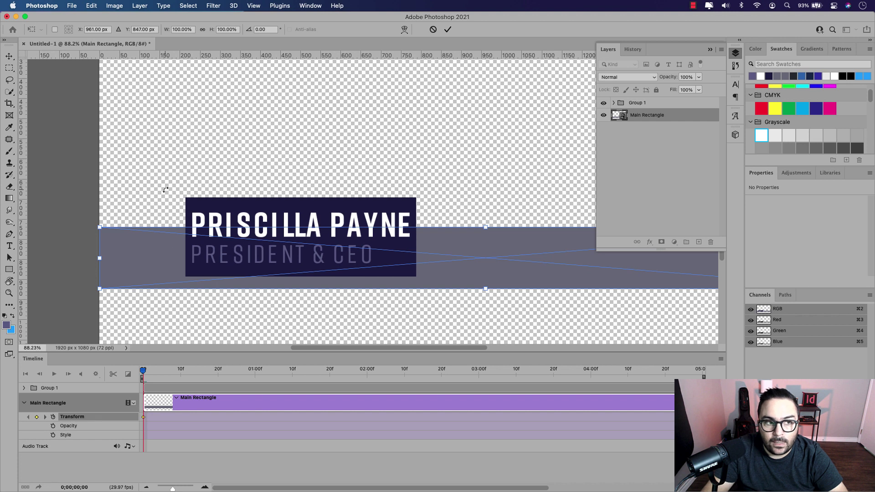
click(92, 6)
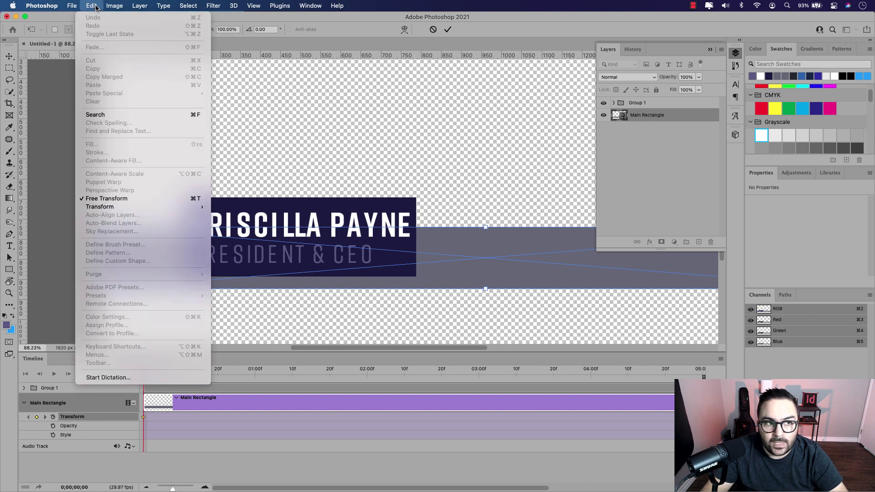
click(130, 199)
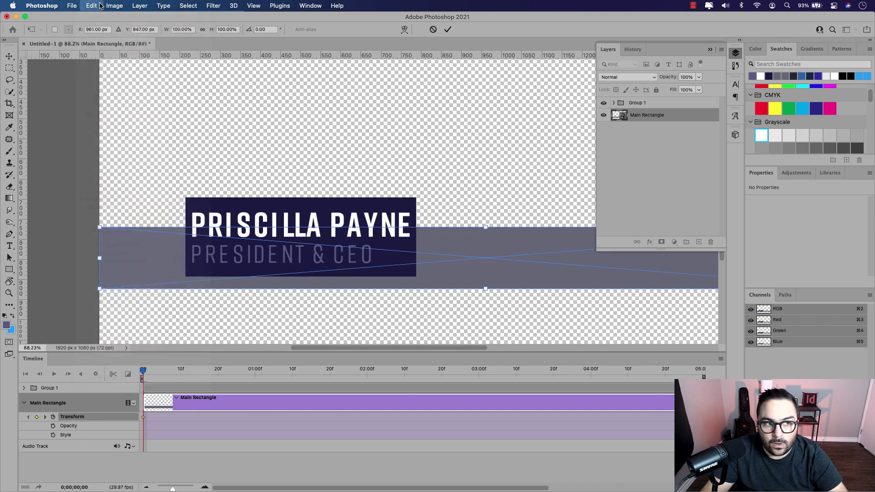
drag(587, 288, 479, 310)
click(716, 49)
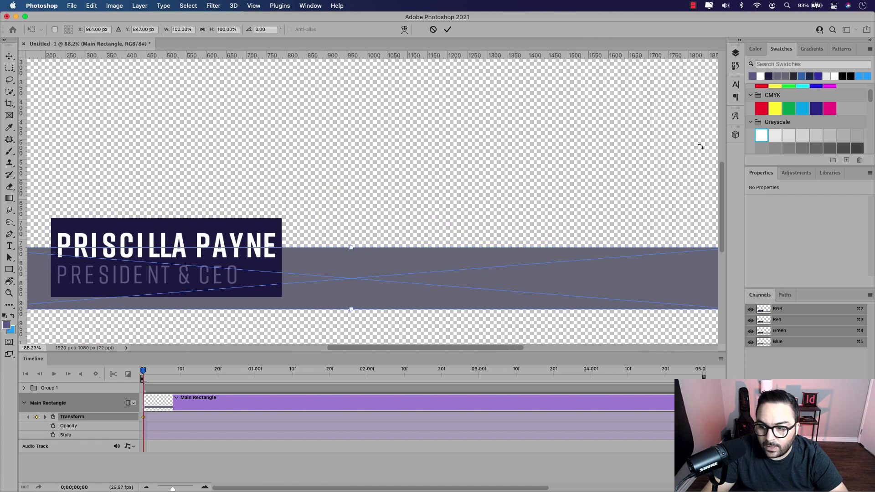
scroll(699, 145, right, 5)
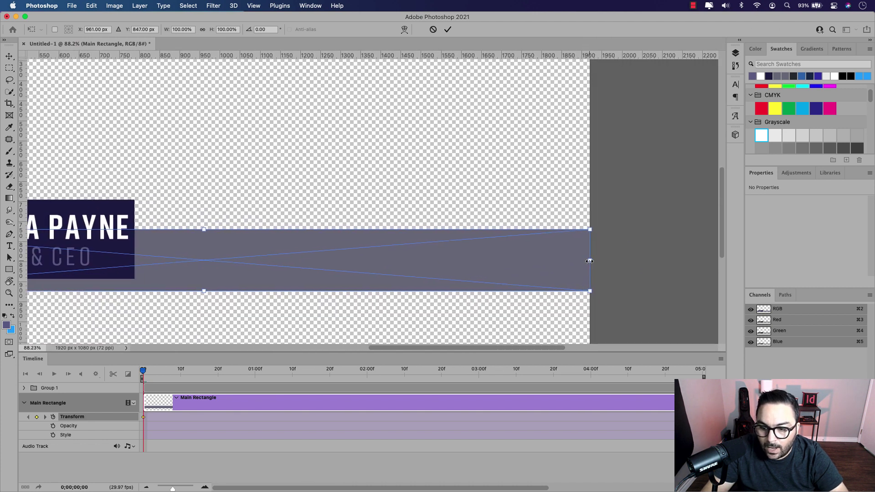
drag(590, 261, 273, 261)
scroll(474, 274, left, 10)
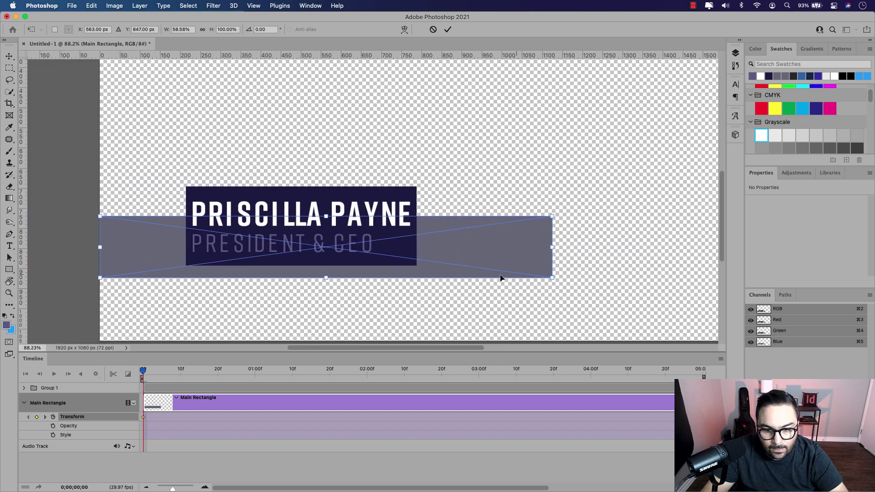
drag(554, 248, 121, 248)
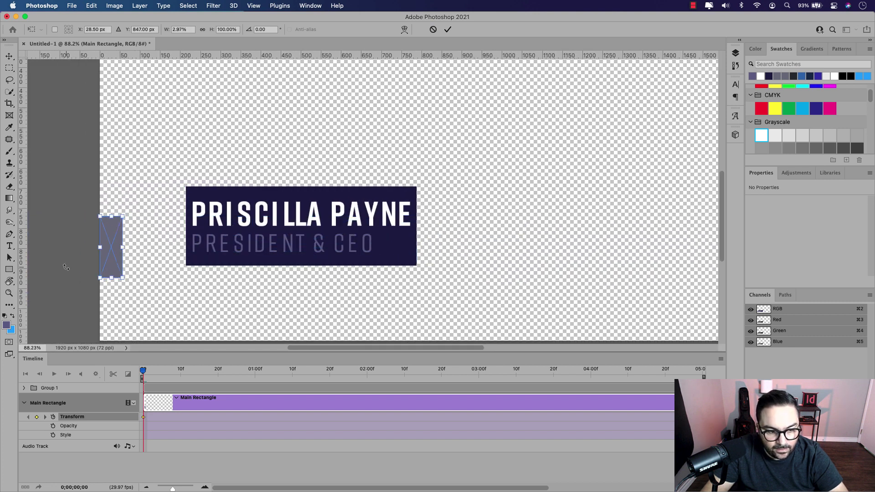
Step: Narrow the bar further to a 2 × 154 px sliver at the left edge and commit
scroll(69, 270, up, 5)
scroll(70, 270, down, 5)
scroll(278, 226, up, 4)
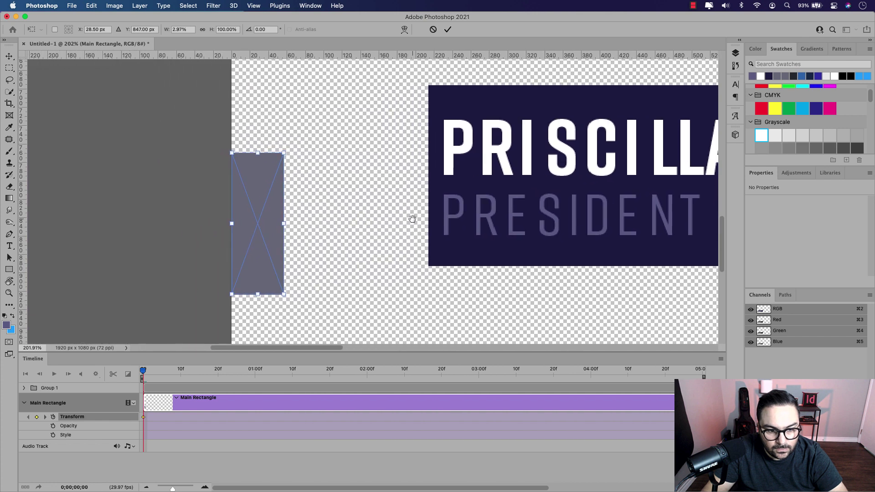
drag(288, 224, 253, 224)
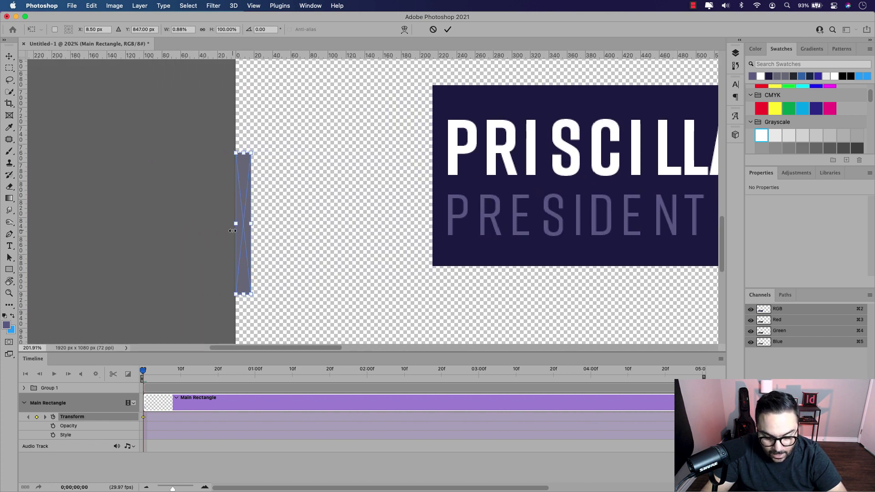
scroll(226, 229, up, 3)
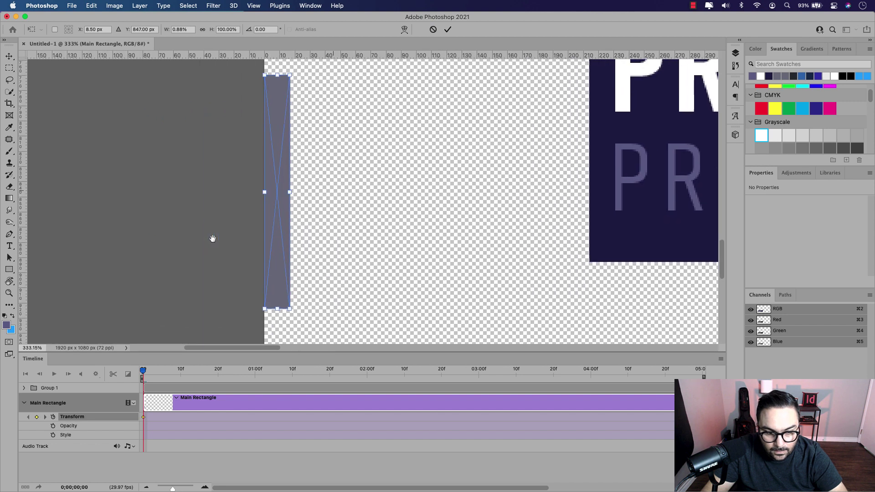
scroll(264, 204, up, 2)
scroll(351, 196, up, 2)
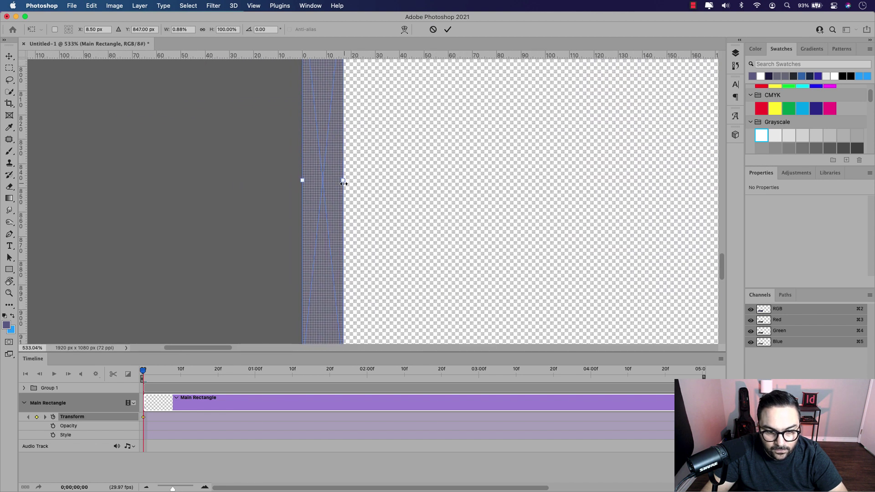
drag(344, 180, 297, 181)
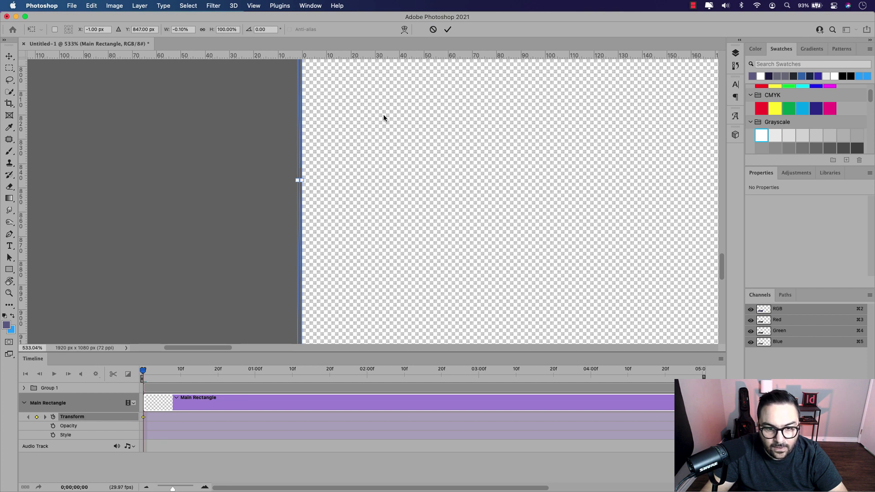
click(447, 29)
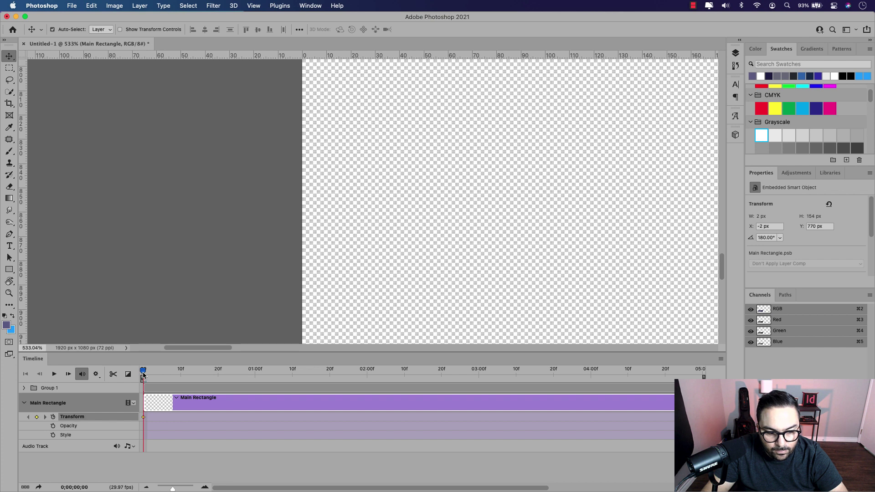
Step: Move the playhead to 20 frames and commit an unchanged transform to set a keyframe
drag(143, 375, 220, 377)
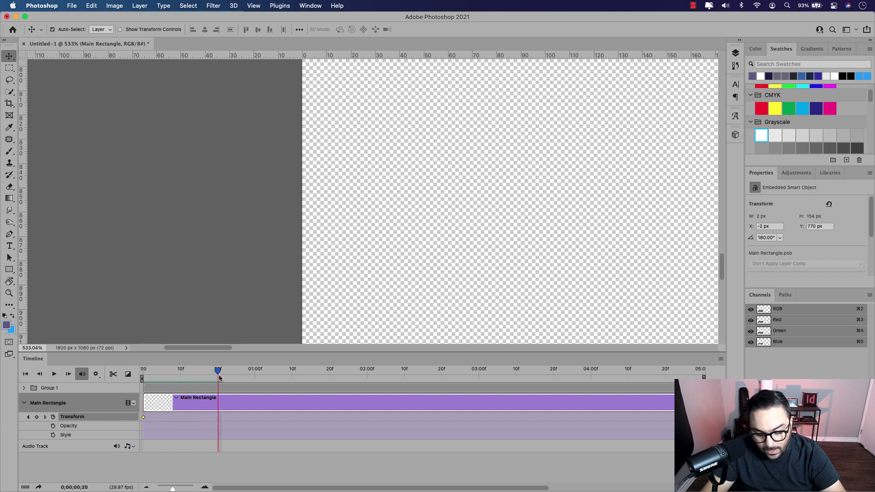
key(super+t)
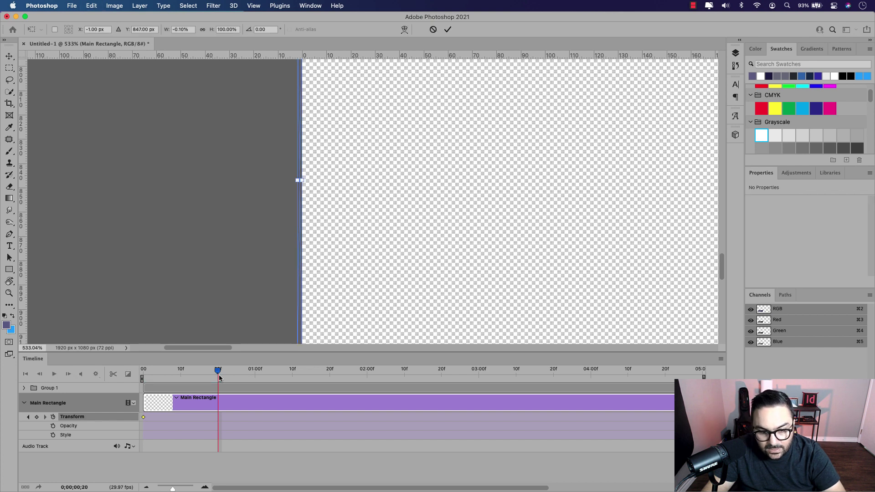
key(Return)
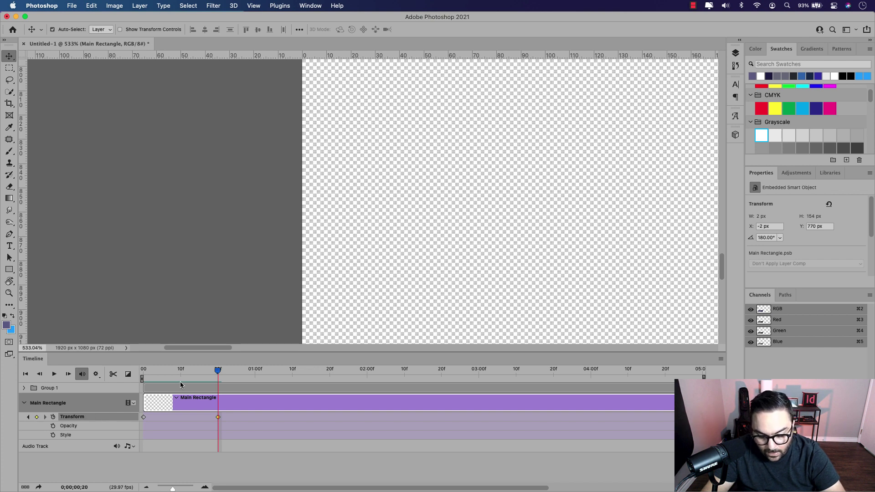
Step: Stretch the Main Rectangle bar to the full 1920 × 154 px width at X 0
key(super+t)
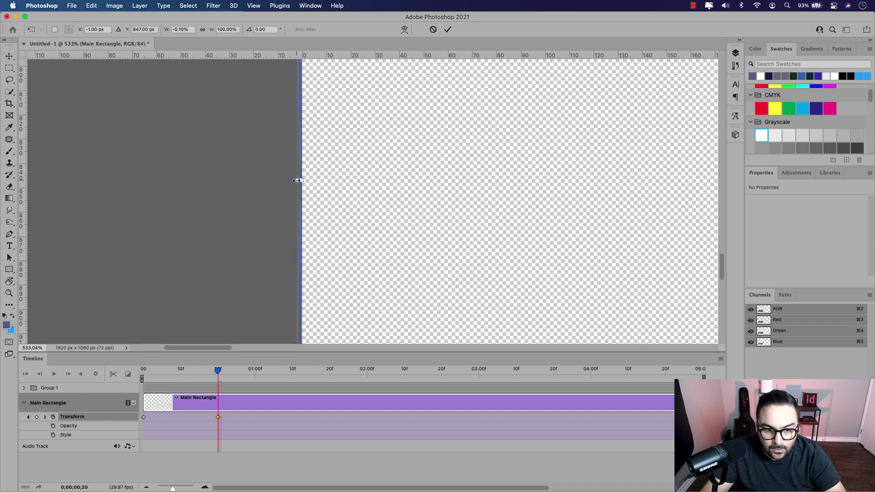
drag(297, 180, 463, 185)
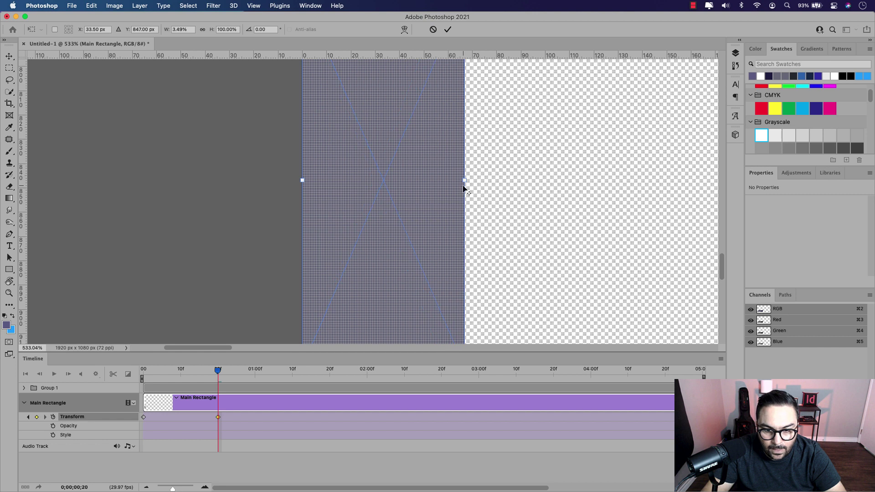
scroll(463, 185, down, 5)
scroll(463, 184, right, 10)
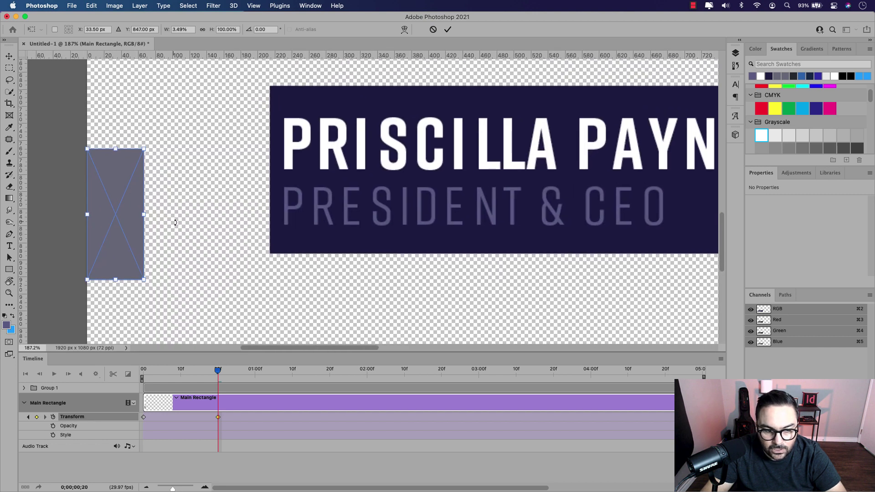
drag(143, 217, 595, 248)
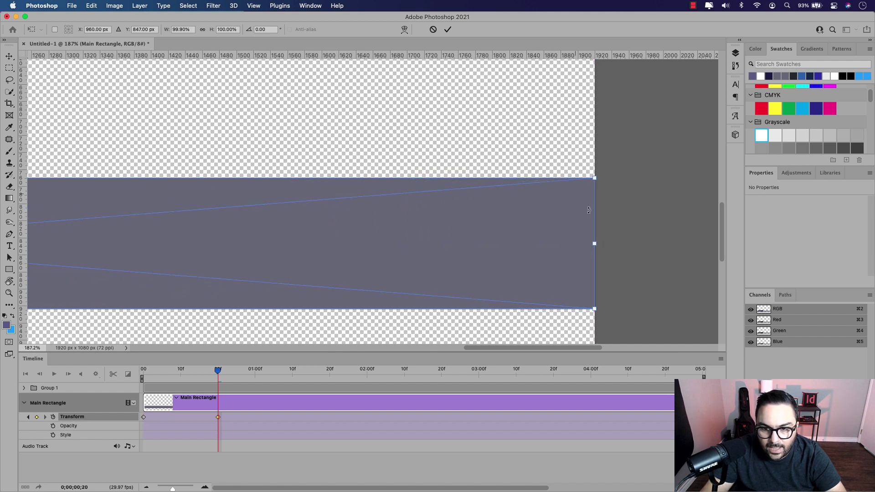
click(447, 29)
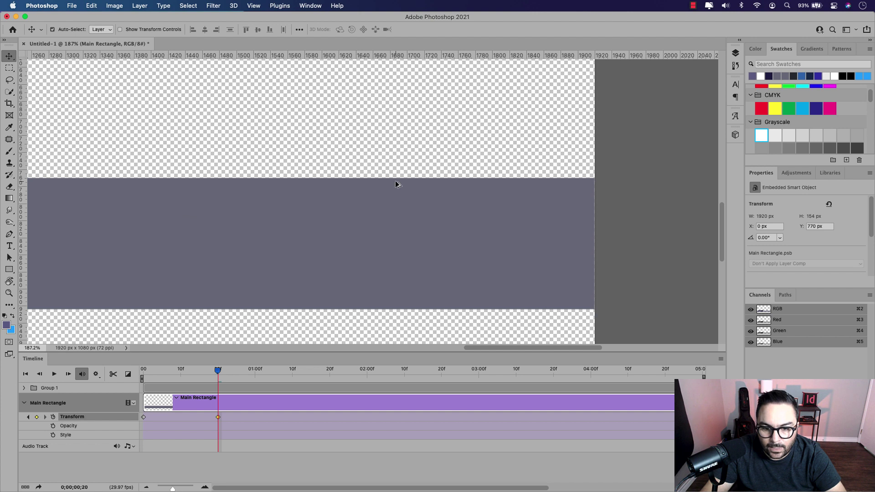
scroll(396, 185, down, 3)
scroll(395, 184, left, 10)
scroll(399, 215, down, 3)
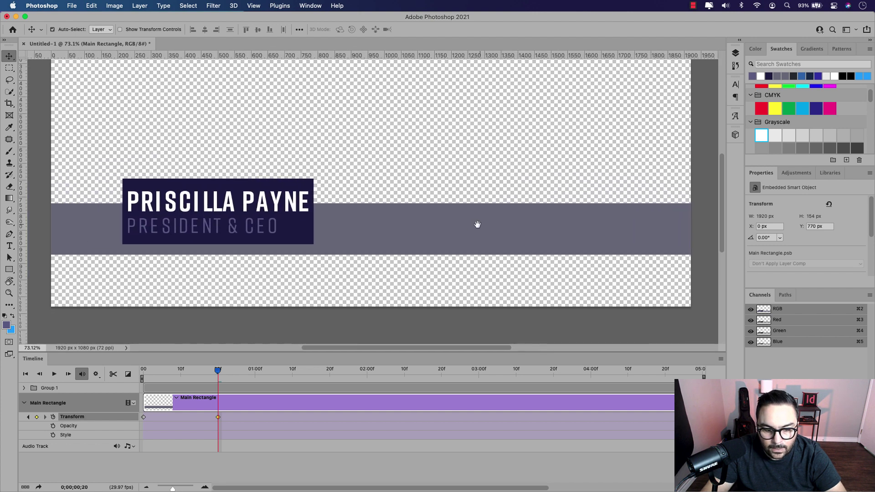
Step: Scrub the playhead back toward the start to preview the bar's widening animation
mouse_move(218, 370)
mouse_down()
mouse_move(128, 375)
mouse_move(222, 381)
mouse_move(128, 382)
mouse_move(219, 387)
mouse_up()
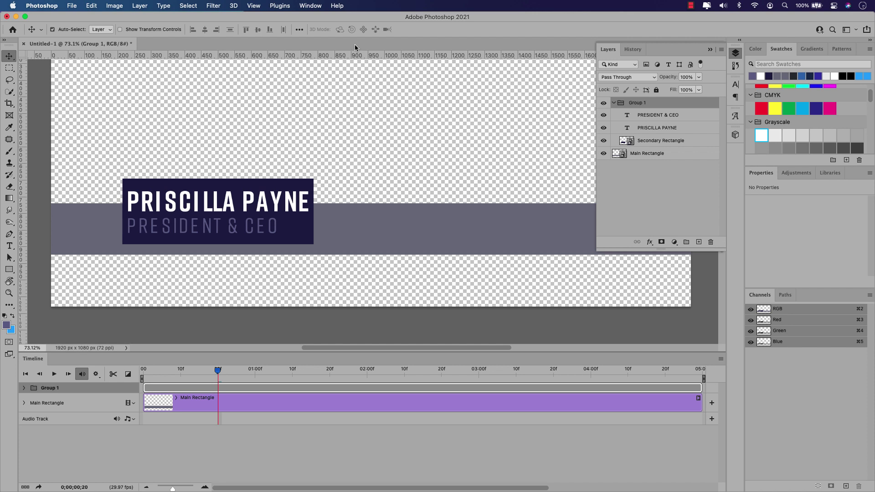
Step: Mask Group 1 with a rectangular marquee around the name card, then select PRESIDENT & CEO through Secondary Rectangle
click(12, 70)
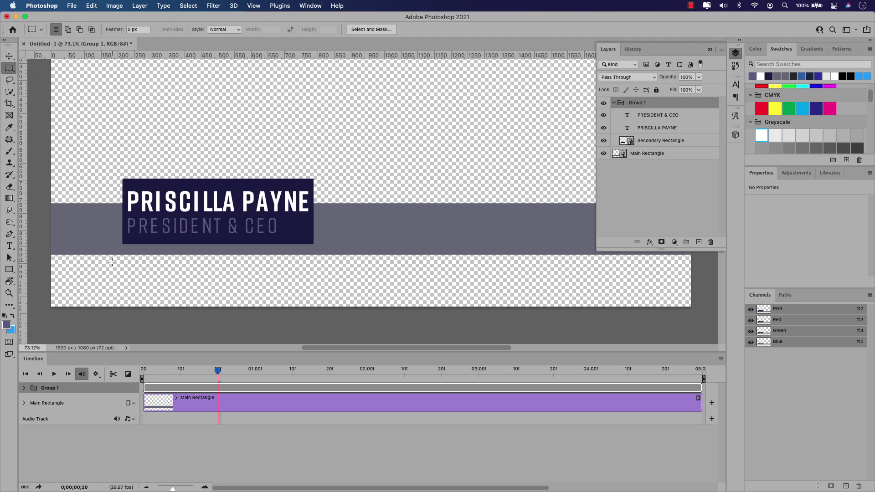
drag(110, 258, 325, 308)
click(662, 243)
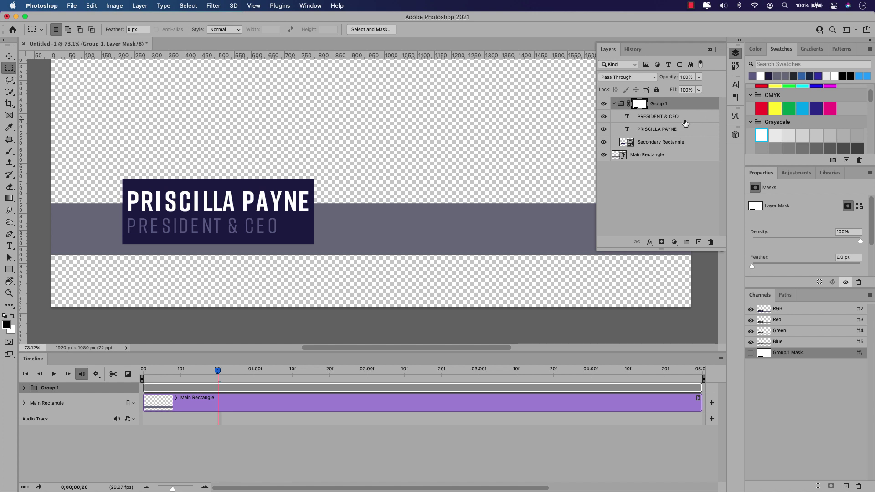
click(670, 118)
shift+click(634, 145)
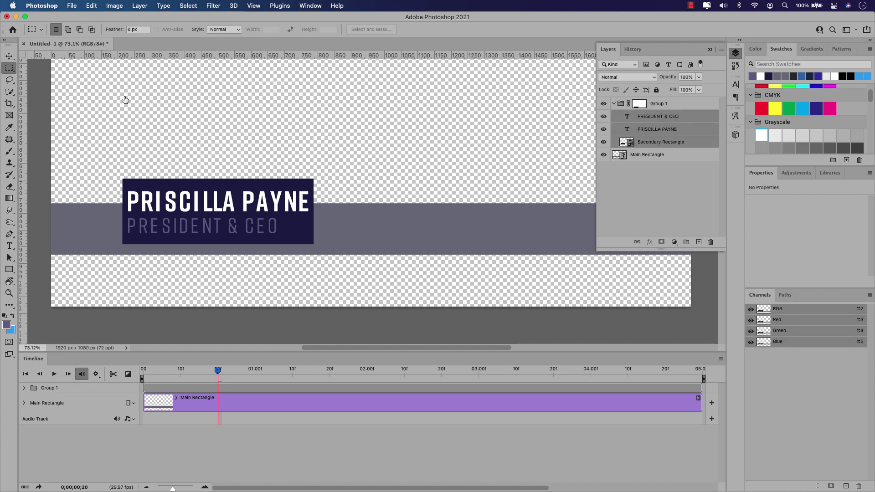
Step: Try moving the text and small rectangle downward with the Move tool, then undo it
click(9, 56)
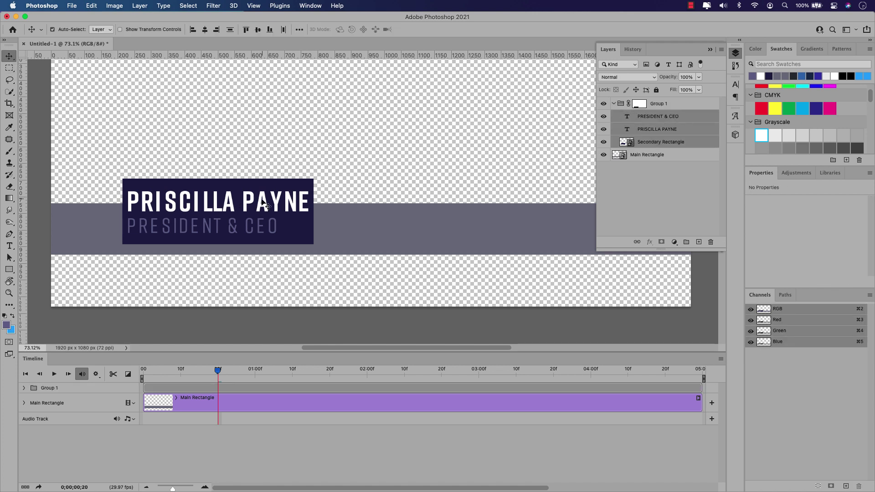
drag(265, 202, 265, 285)
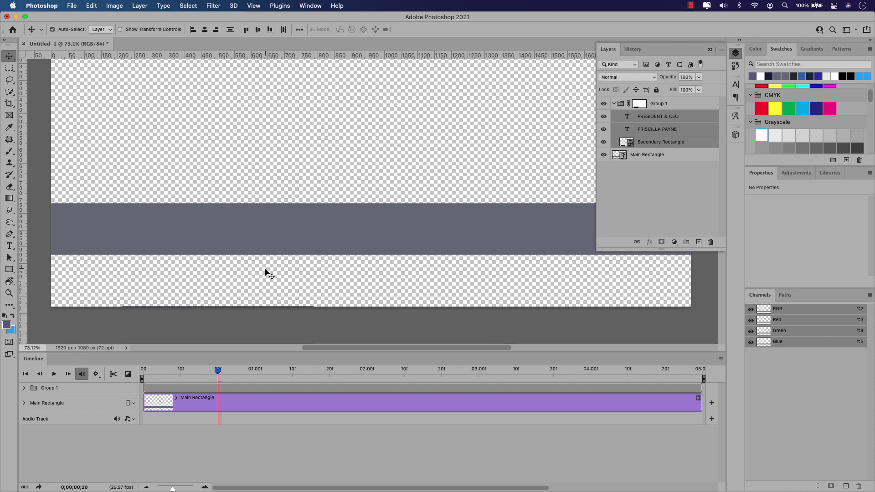
key(super+z)
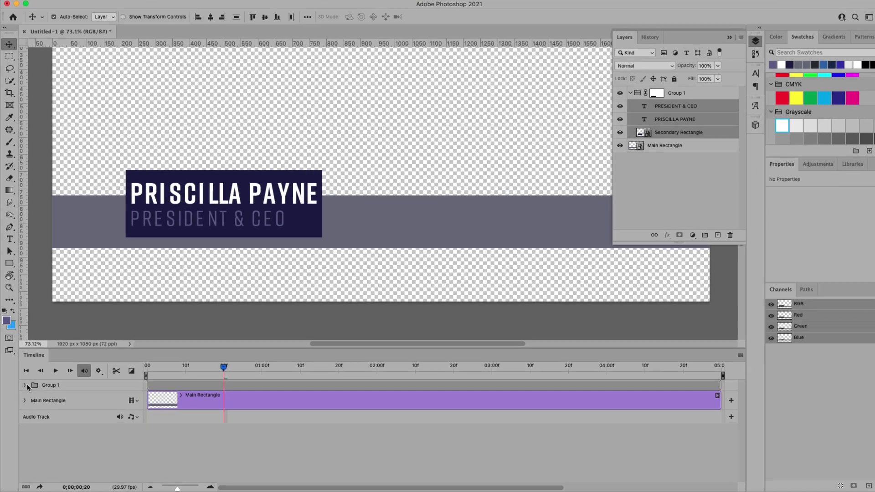
click(24, 388)
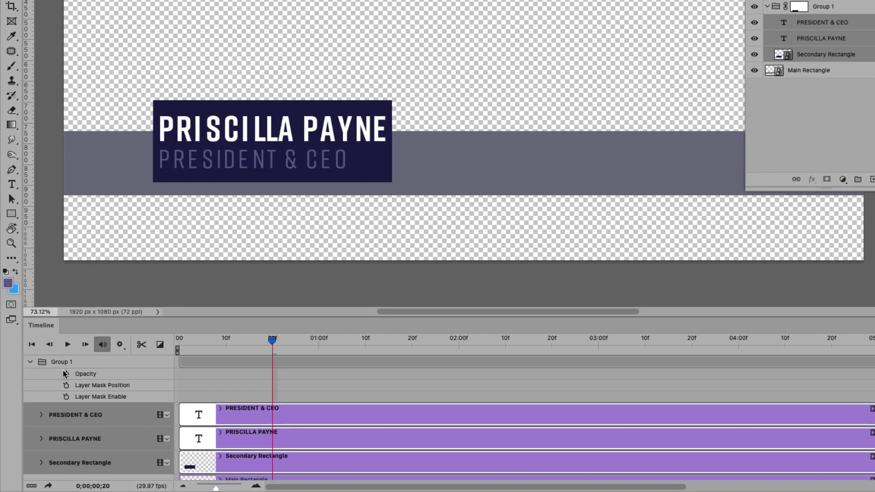
click(41, 415)
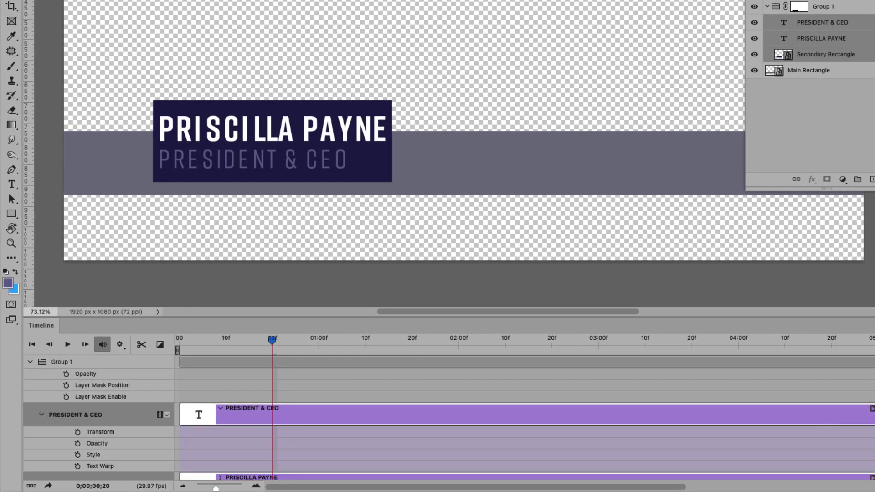
scroll(449, 420, down, 2)
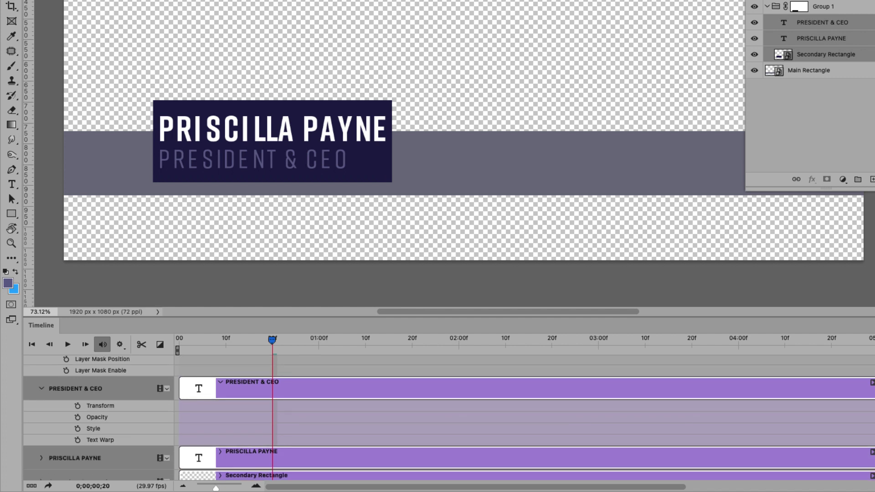
click(41, 459)
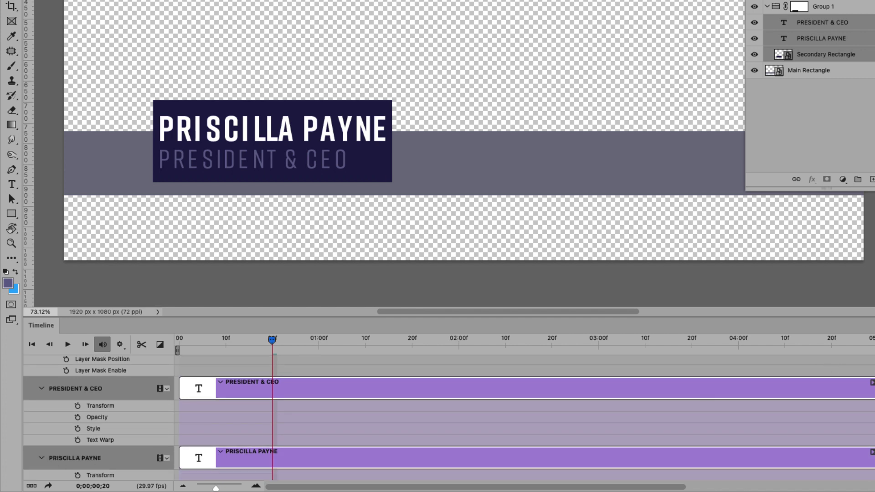
scroll(449, 419, down, 5)
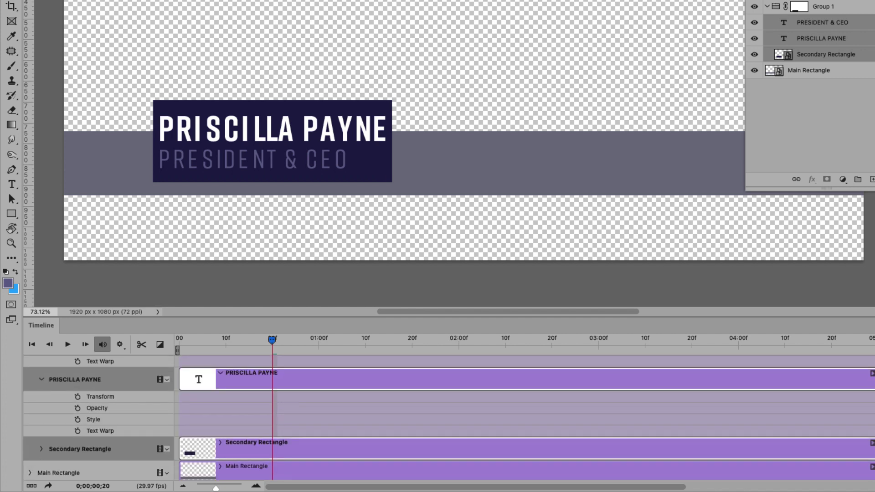
click(41, 450)
scroll(449, 419, up, 6)
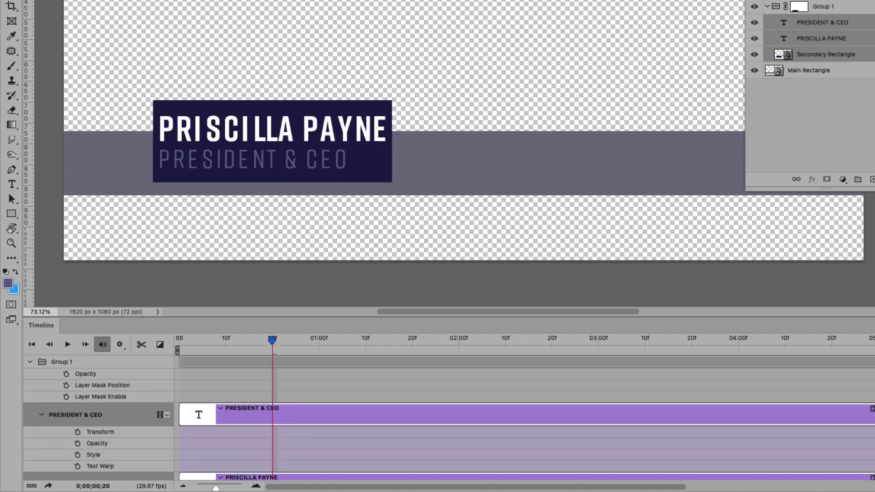
scroll(449, 420, down, 5)
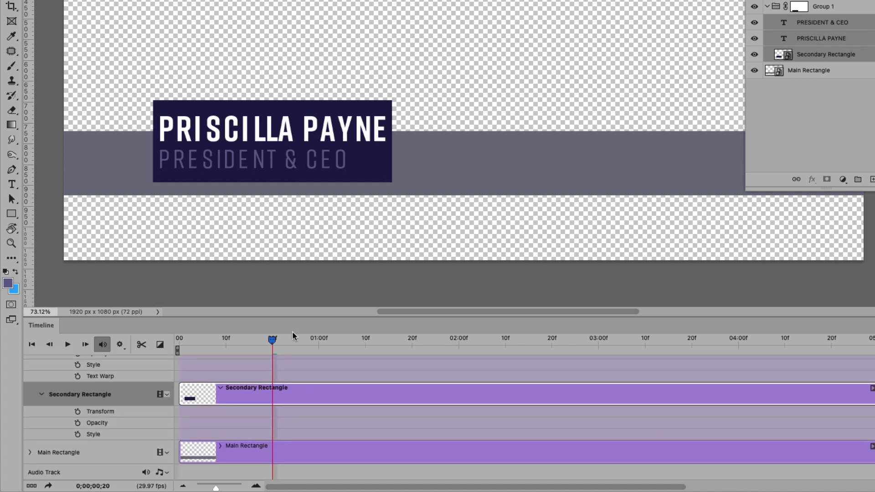
drag(271, 340, 319, 340)
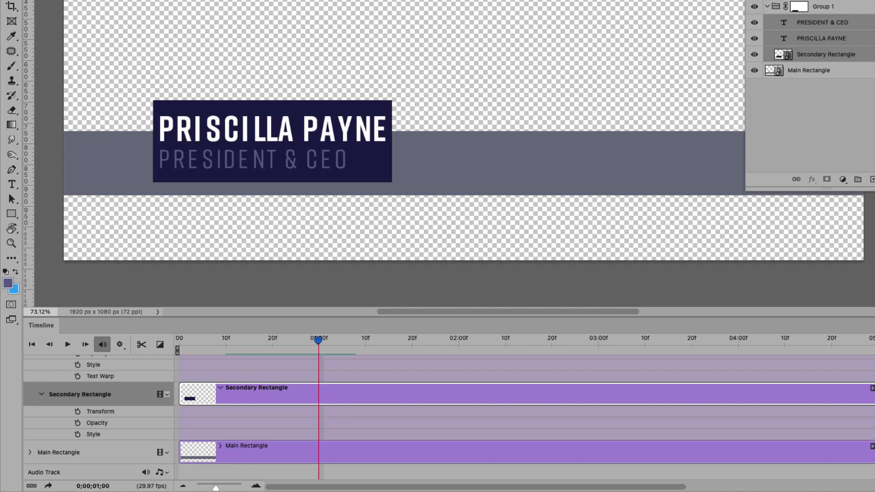
scroll(525, 419, up, 3)
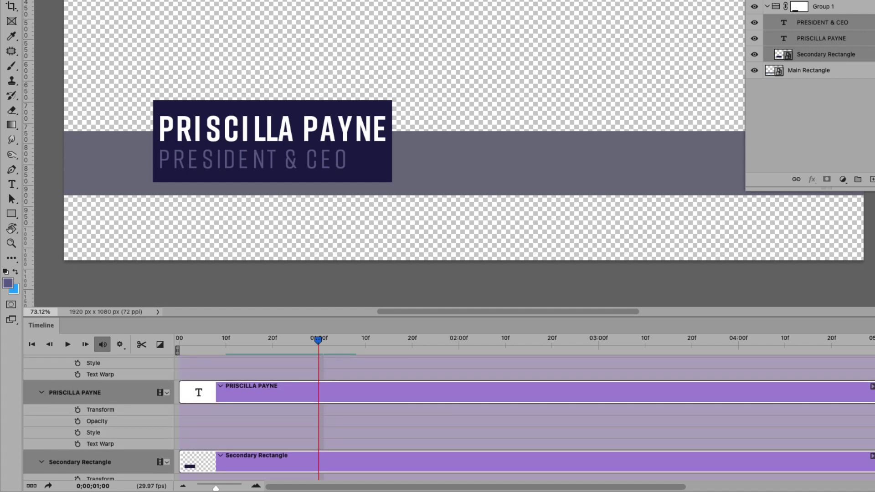
scroll(524, 420, up, 5)
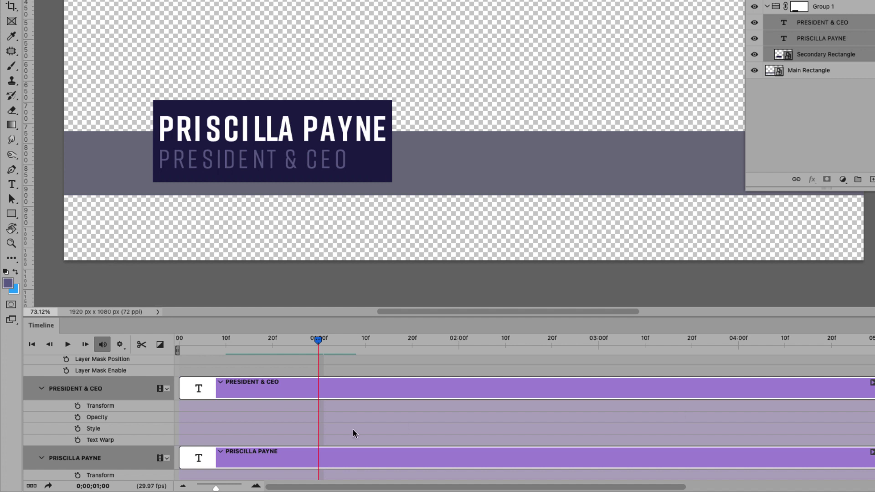
click(78, 406)
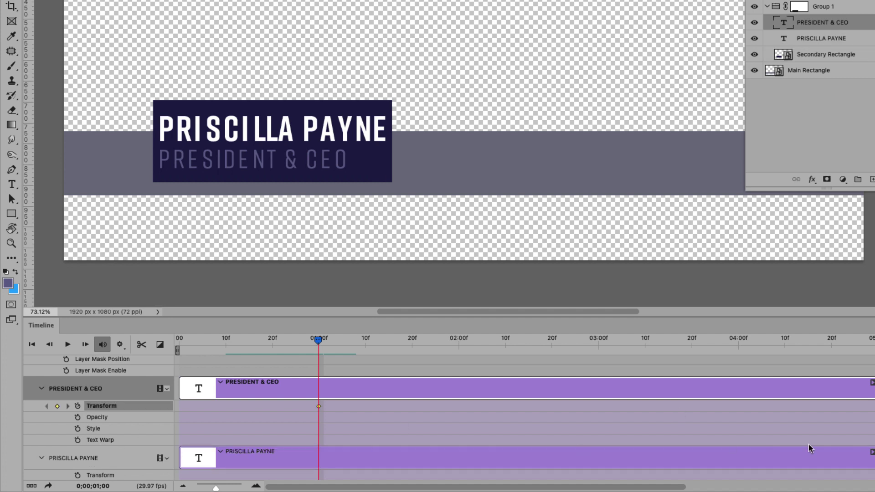
scroll(80, 435, down, 3)
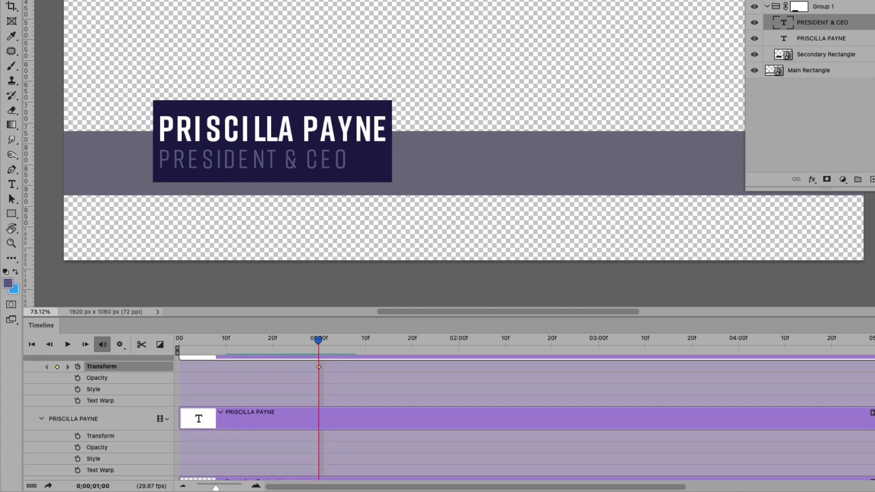
click(77, 437)
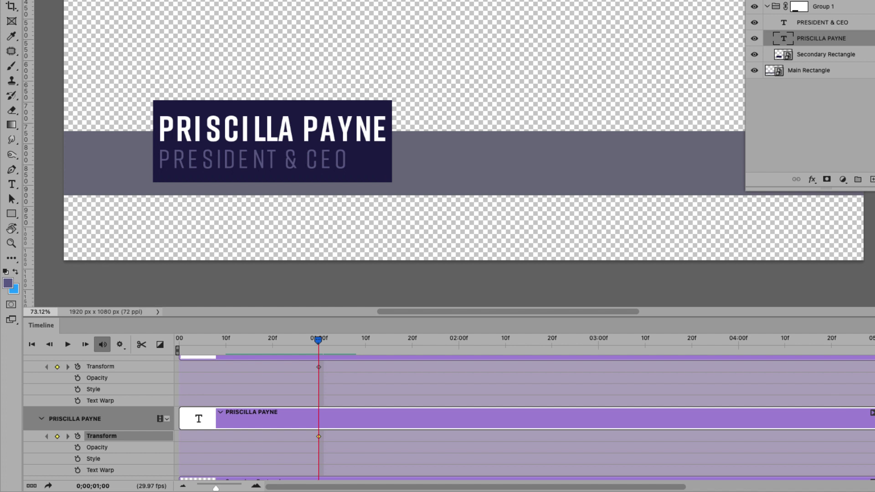
scroll(80, 436, down, 7)
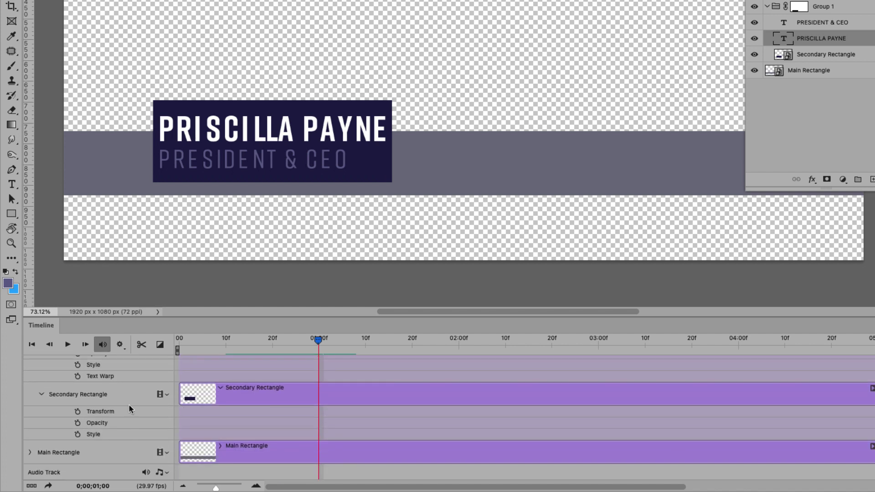
click(78, 412)
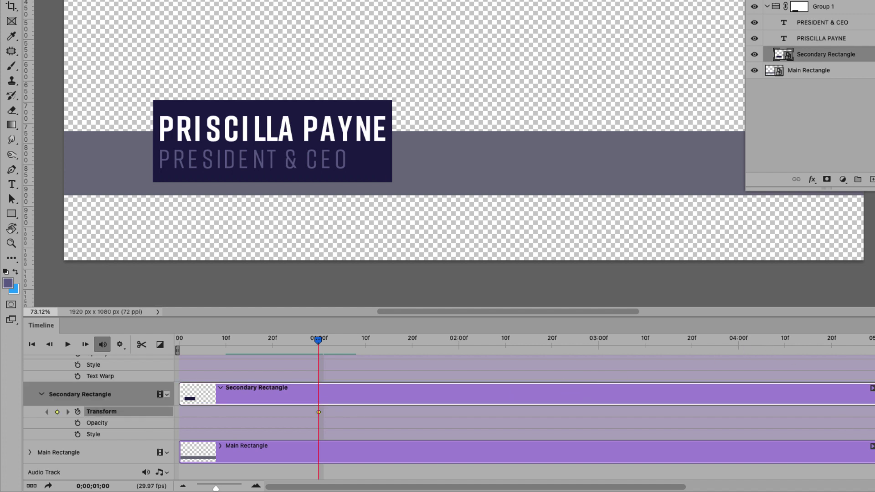
scroll(450, 419, up, 5)
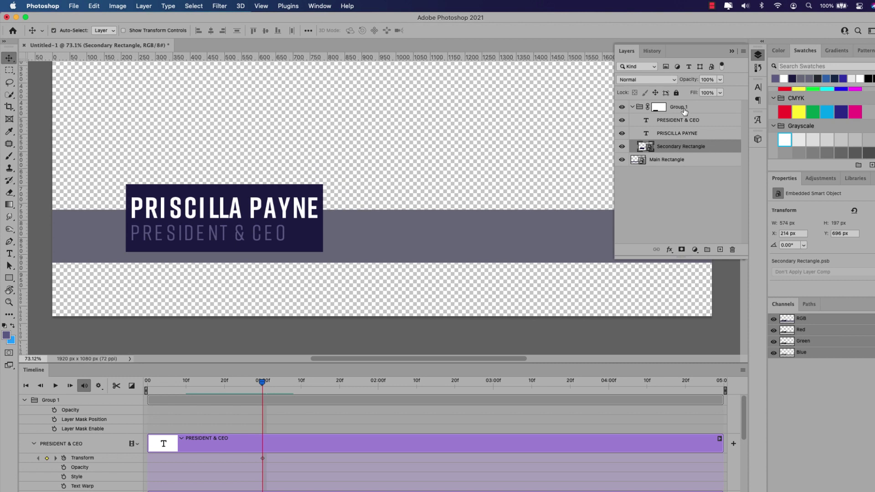
click(659, 107)
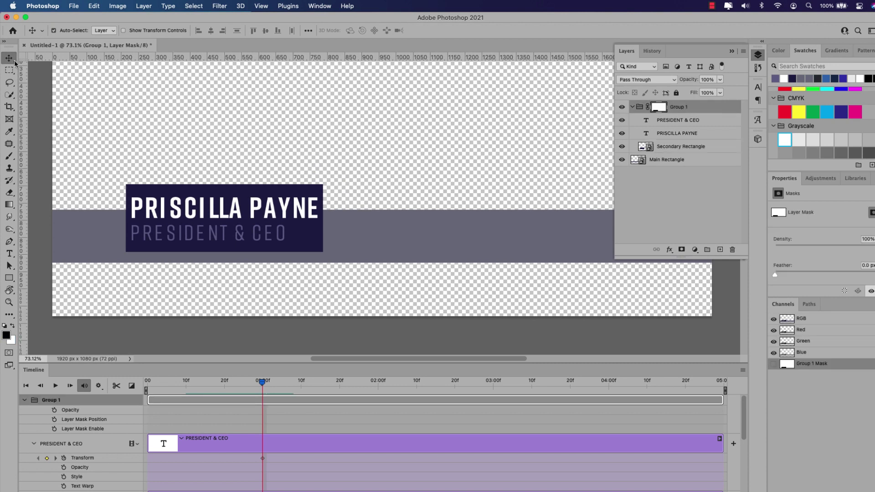
key(super+t)
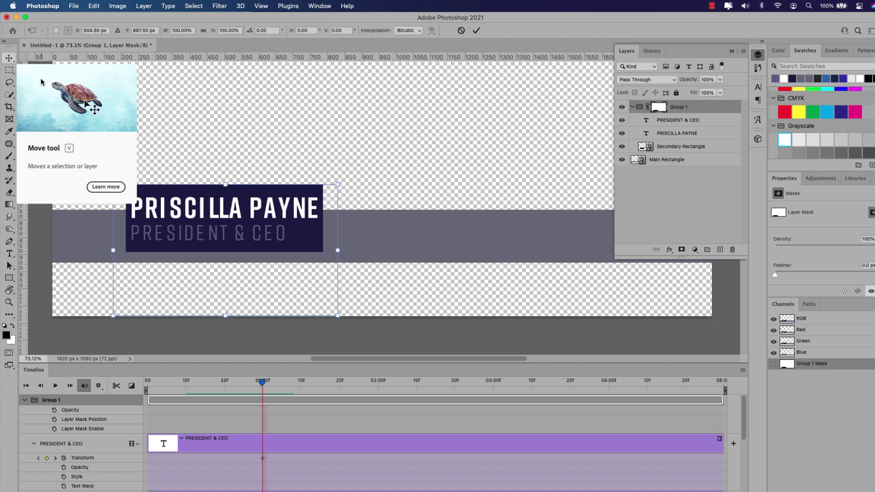
key(Escape)
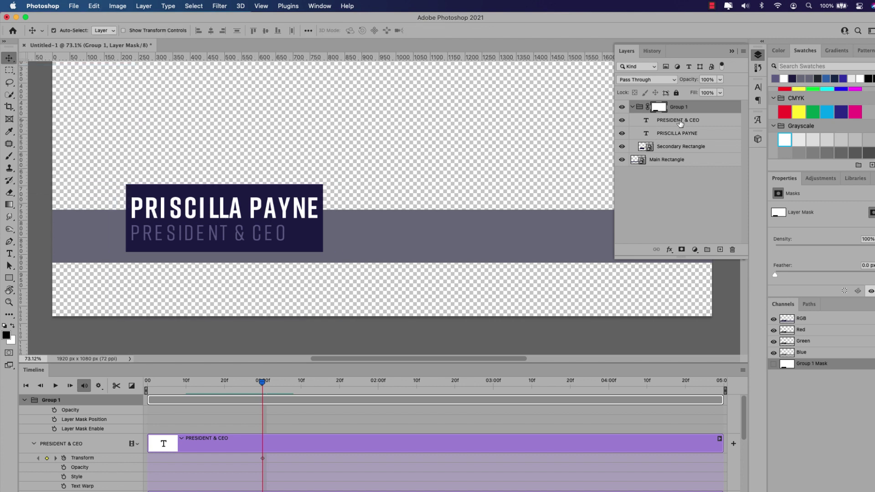
click(681, 121)
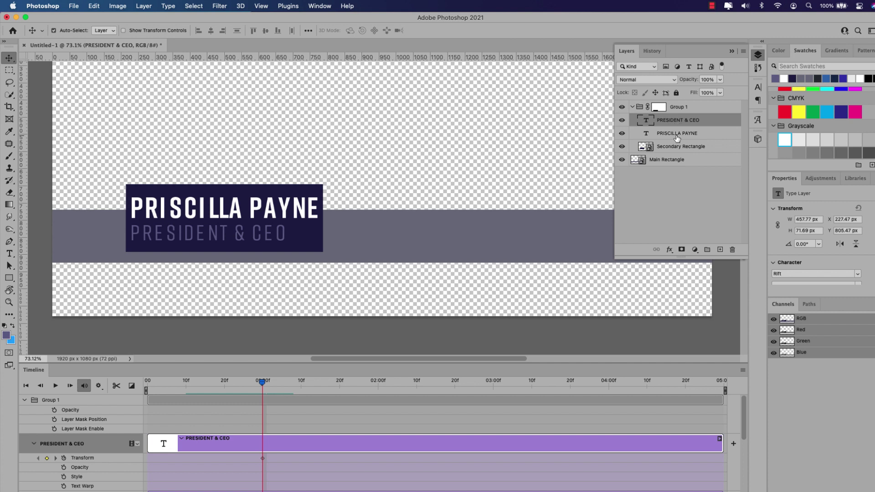
Step: Select the three name-card layers and free-transform them 113 px straight down, committing the move
shift+click(675, 151)
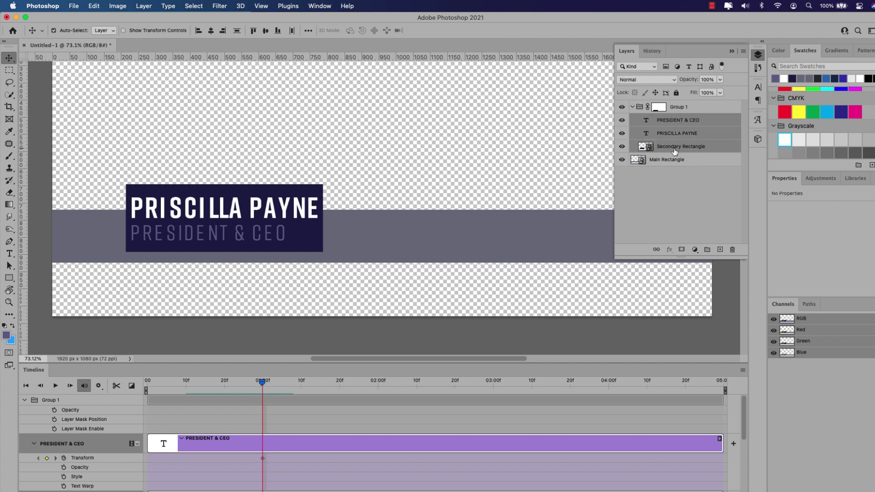
key(super+t)
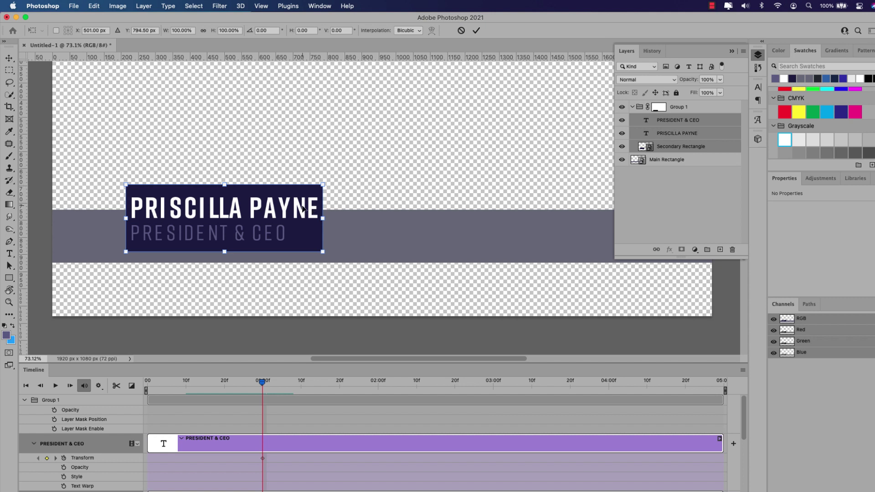
drag(304, 210, 301, 290)
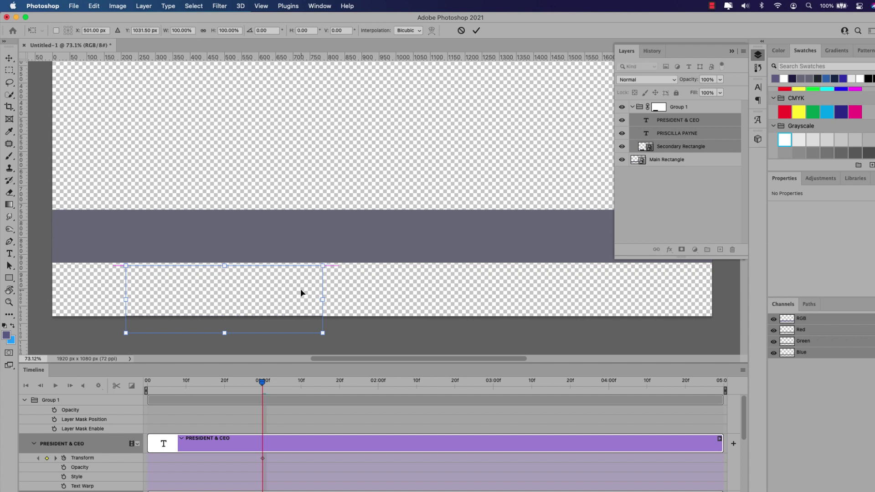
click(477, 32)
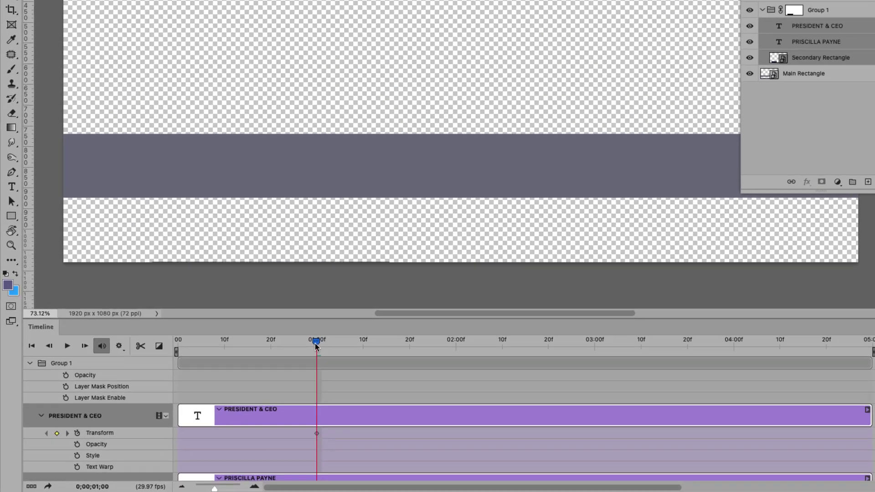
drag(277, 373, 318, 376)
drag(366, 345, 411, 346)
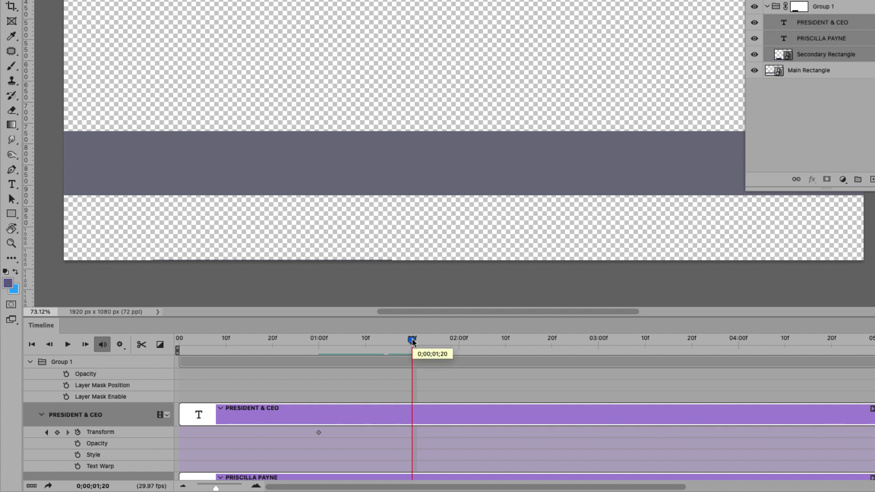
click(57, 432)
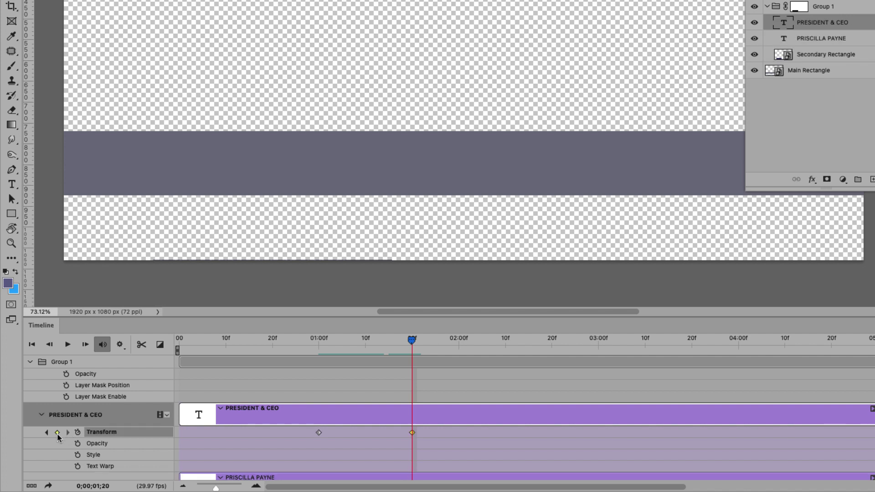
scroll(826, 451, down, 5)
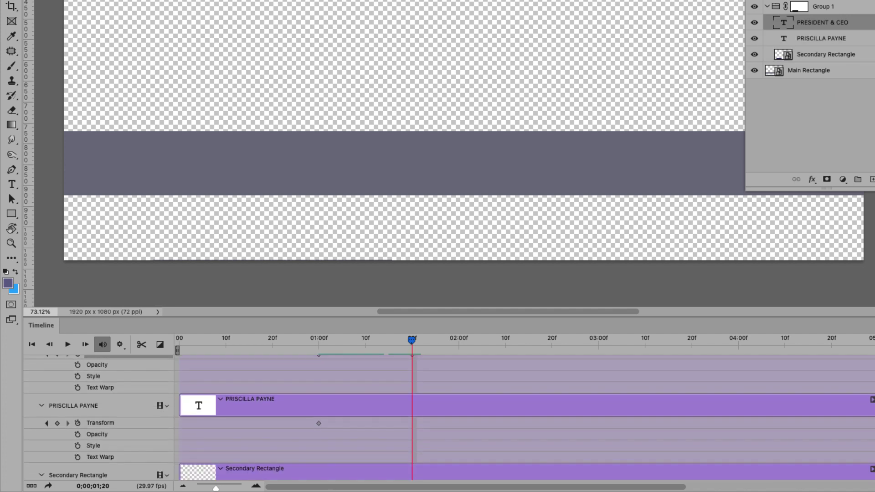
click(57, 423)
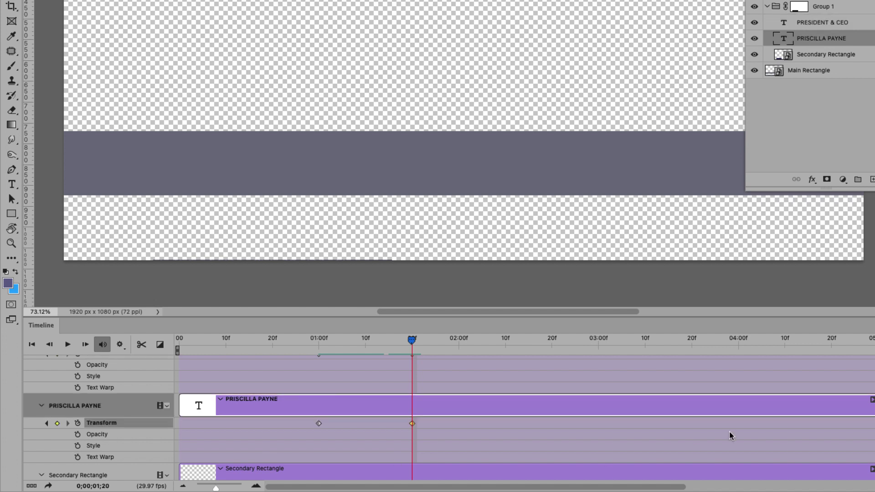
scroll(449, 419, down, 4)
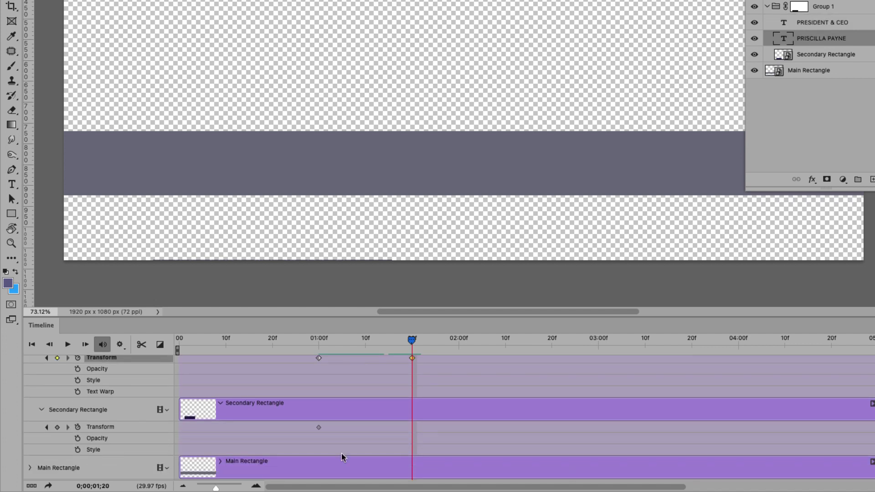
click(57, 427)
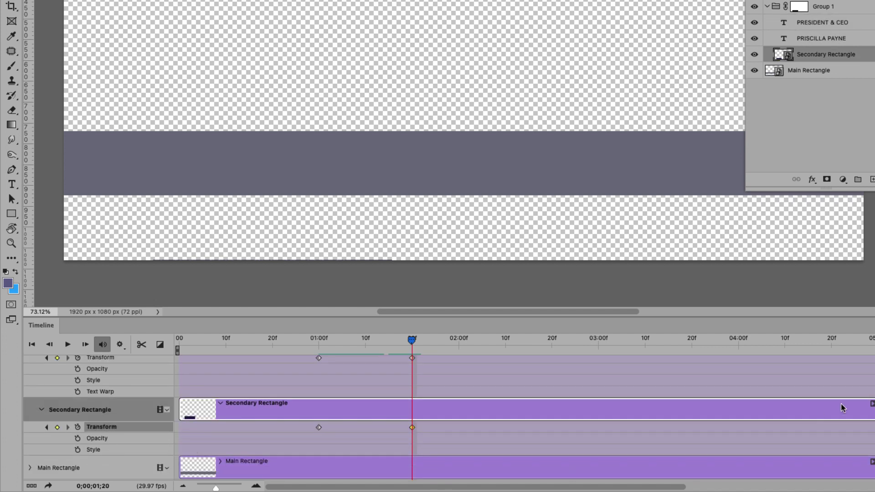
scroll(844, 408, up, 4)
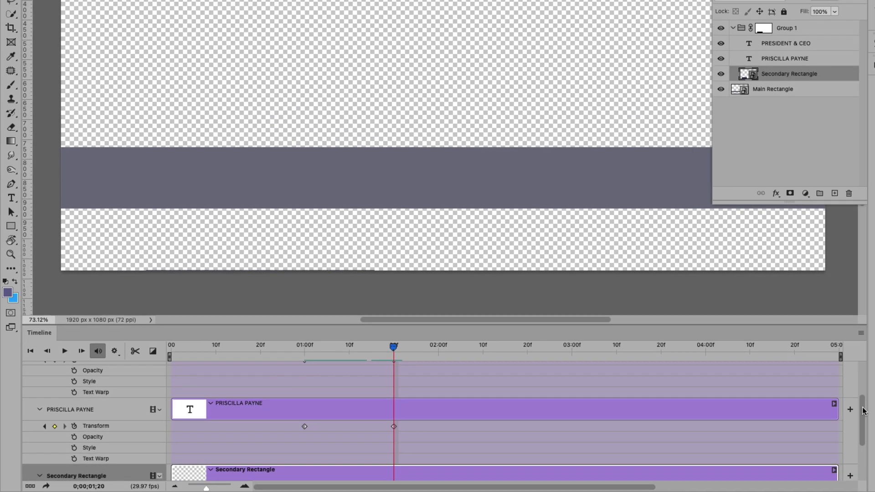
scroll(863, 411, up, 4)
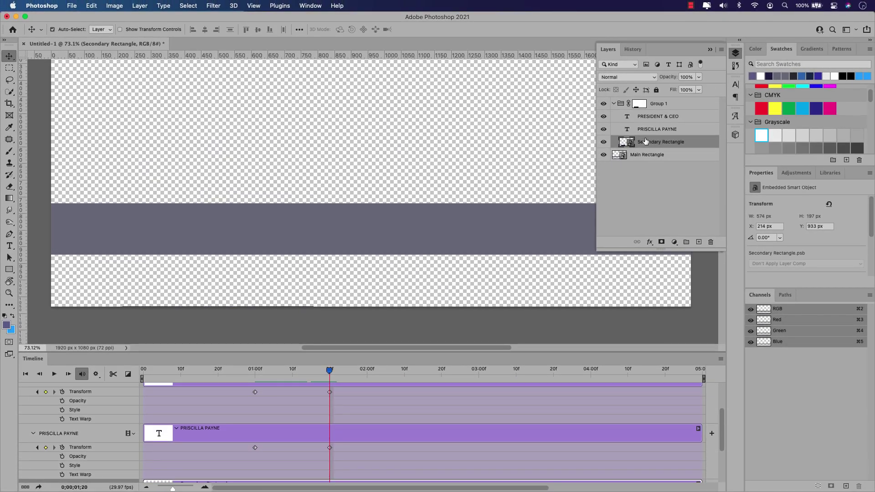
Step: Move the three selected layers together up onto the grey bar, to Y 793.94 px
click(651, 119)
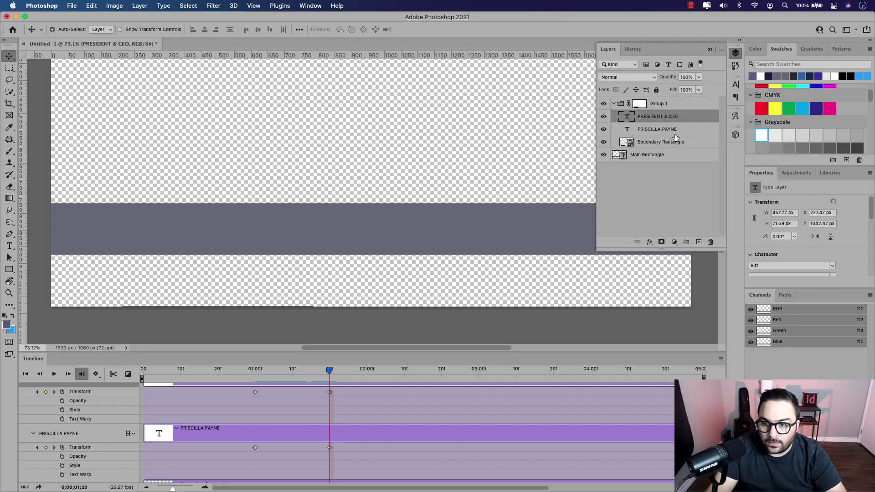
shift+click(681, 144)
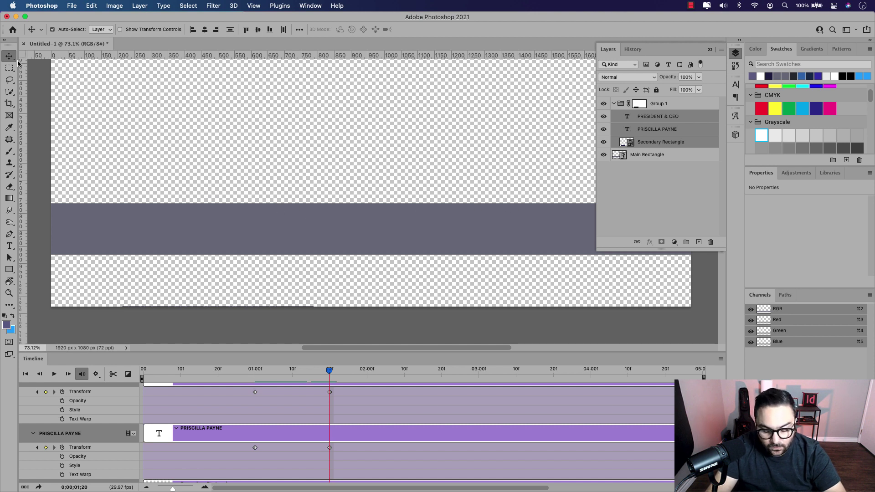
key(super+t)
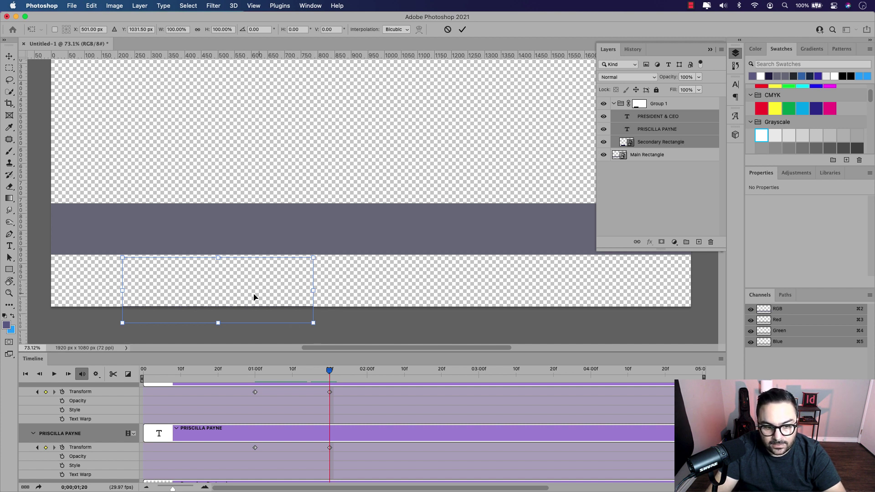
drag(287, 306, 288, 228)
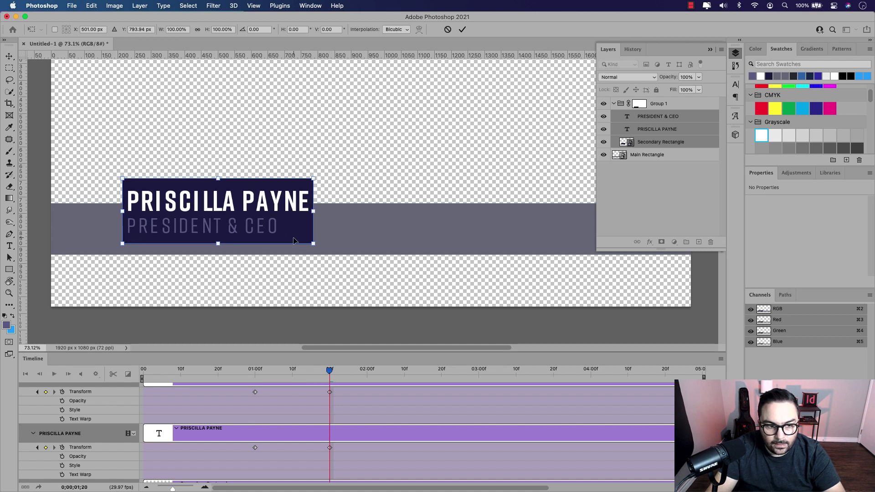
click(462, 30)
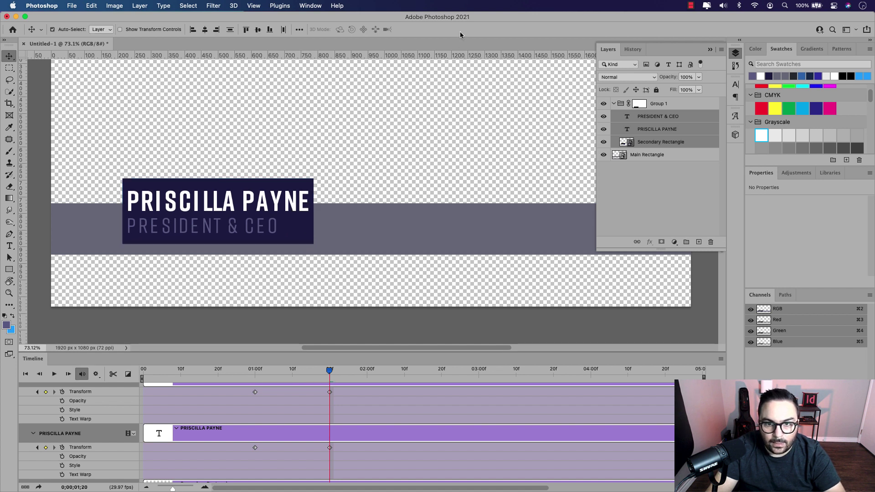
Step: Rewind the animation, then put the Main Rectangle playhead at 04:00f
drag(330, 374, 345, 401)
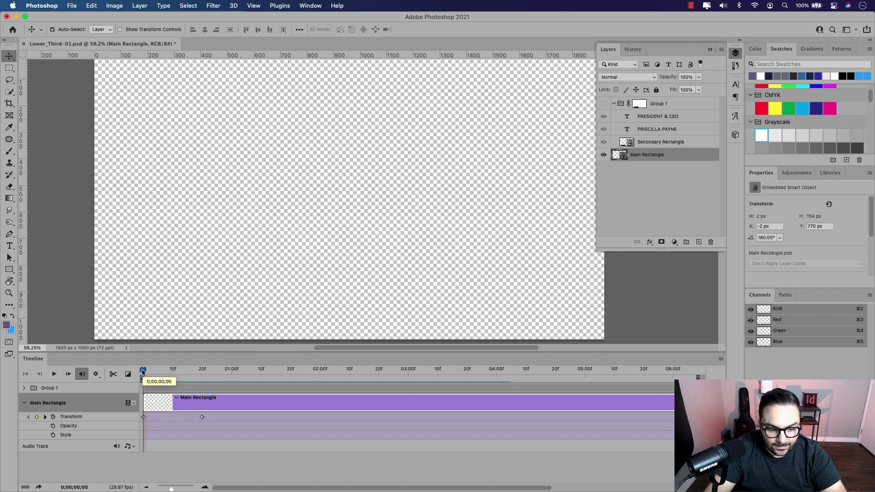
drag(142, 370, 496, 373)
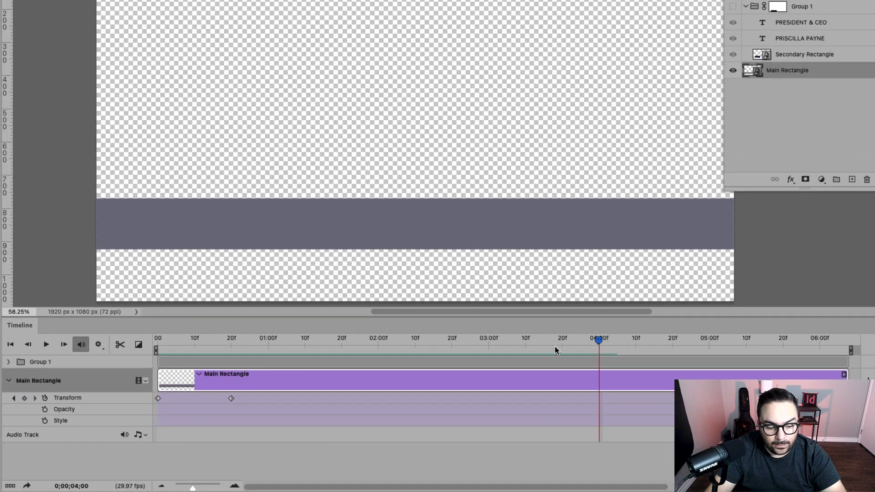
Step: Add a Main Rectangle keyframe at 4 seconds holding the full-width state from the 20f keyframe
click(24, 398)
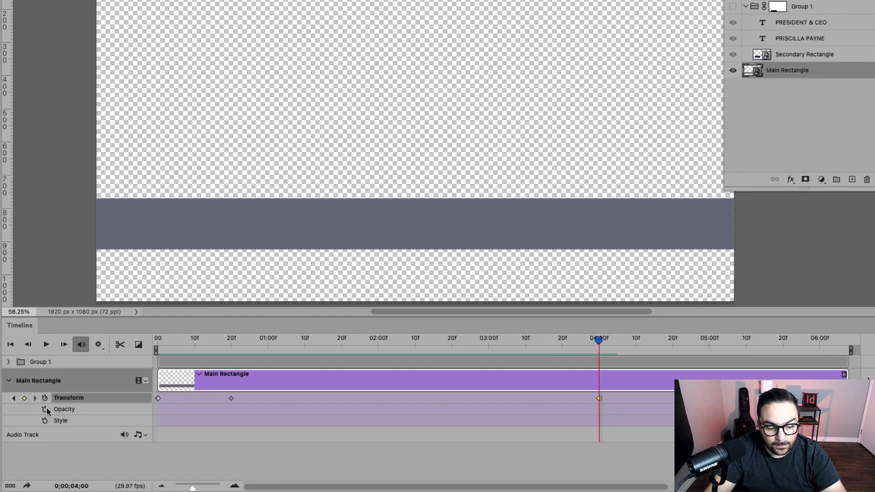
right_click(231, 401)
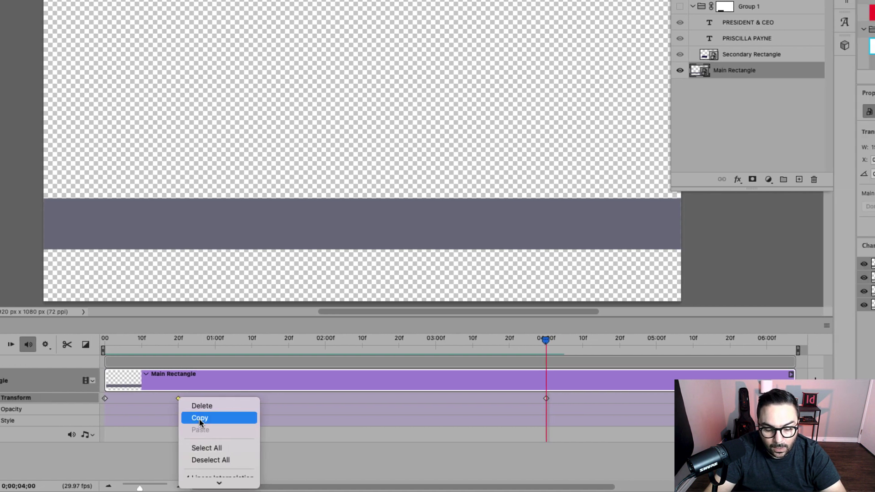
click(198, 418)
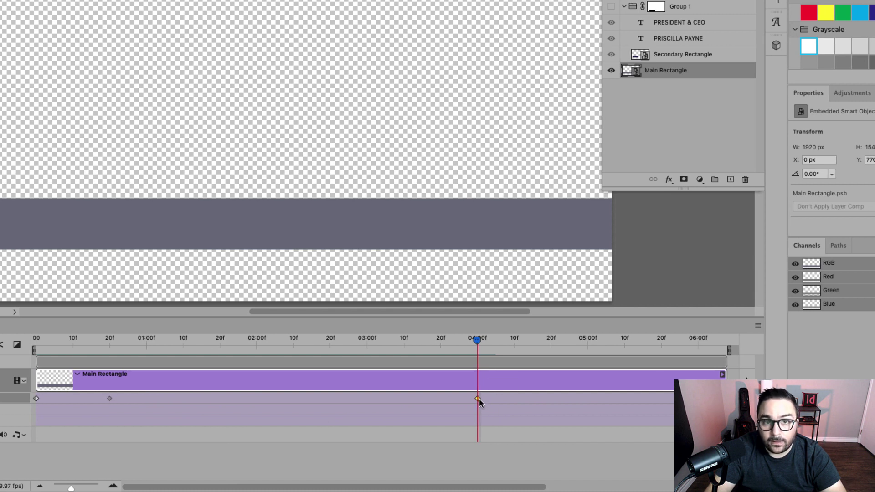
right_click(478, 399)
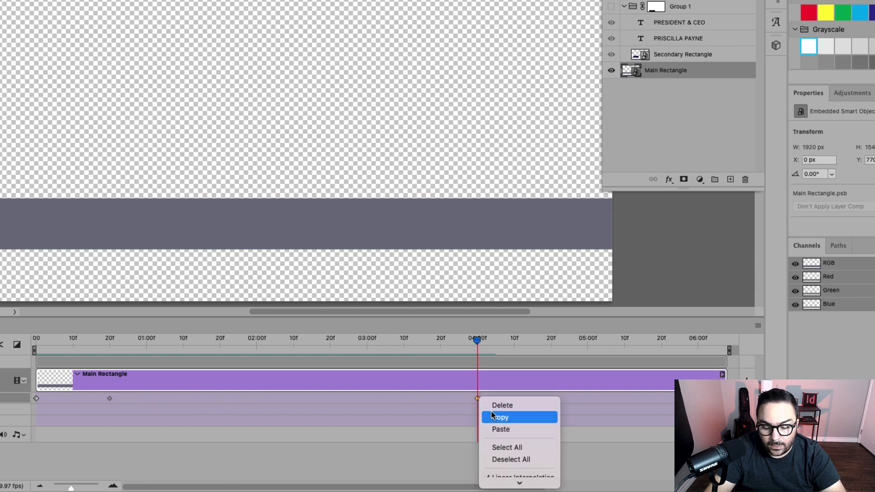
click(503, 429)
Step: Add a 4;20 keyframe with the collapsed starting state pasted in, then scrub to preview
drag(478, 342, 552, 342)
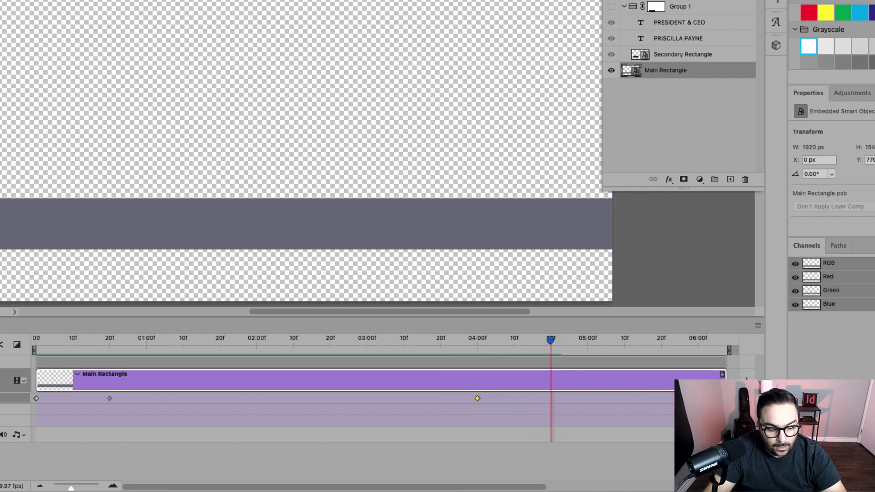
click(4, 399)
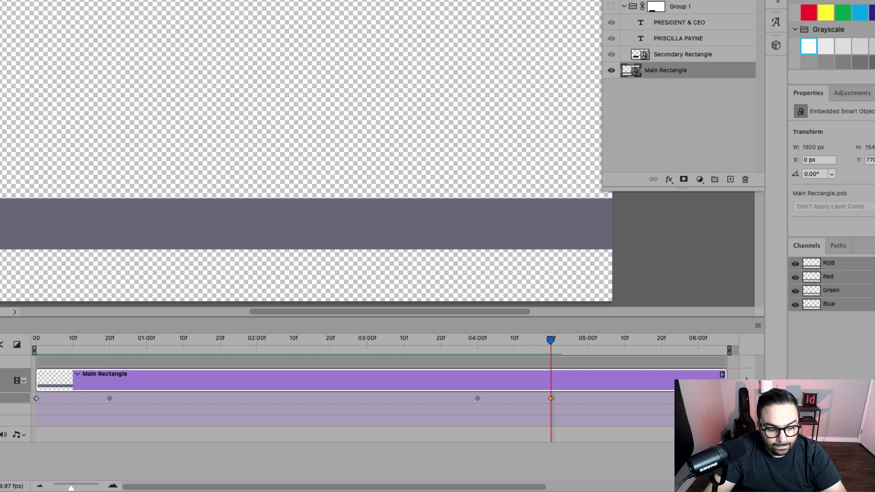
right_click(37, 398)
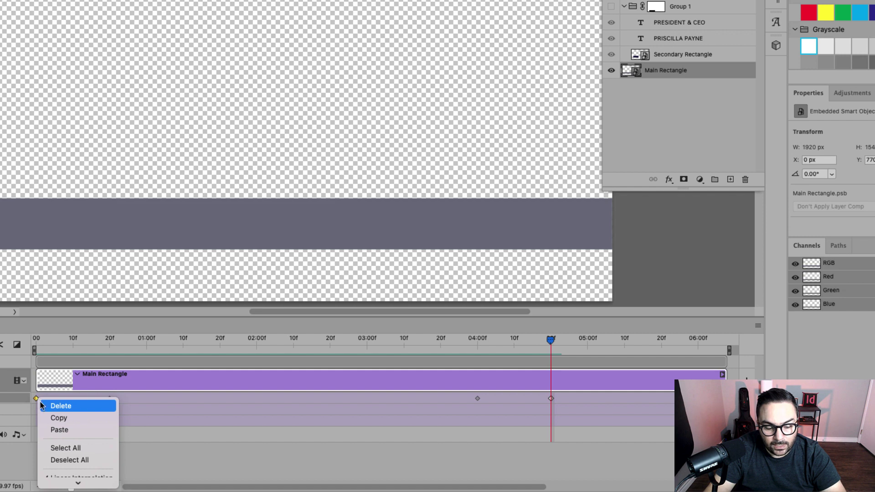
click(71, 417)
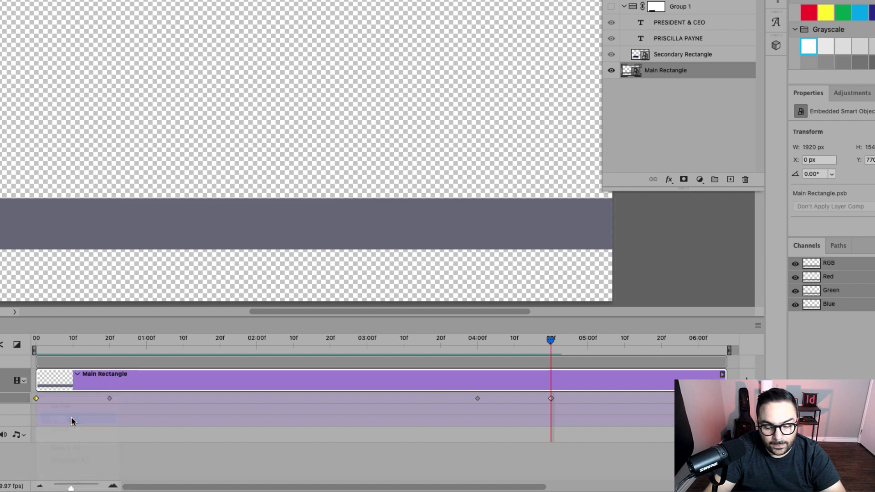
right_click(552, 400)
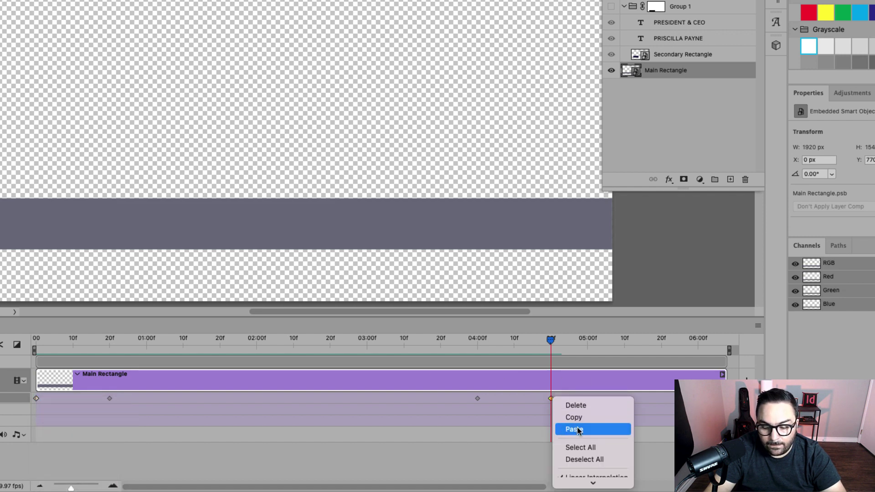
click(572, 428)
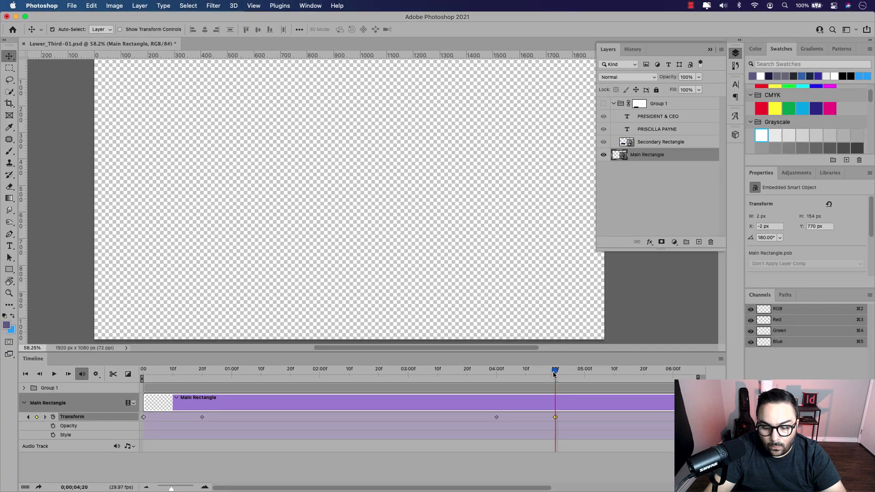
drag(552, 347, 208, 347)
drag(307, 382, 134, 393)
Step: Play back the animation to confirm the grey bar collapses by about 5 seconds
key(space)
key(space)
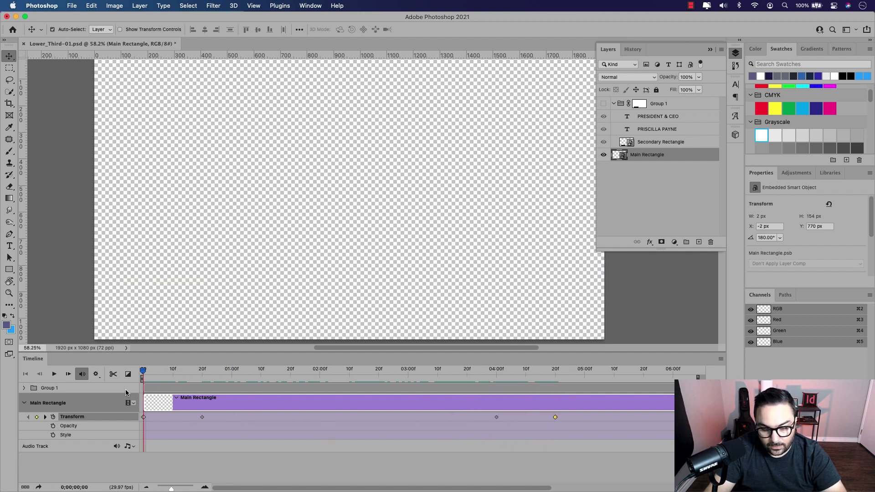
key(space)
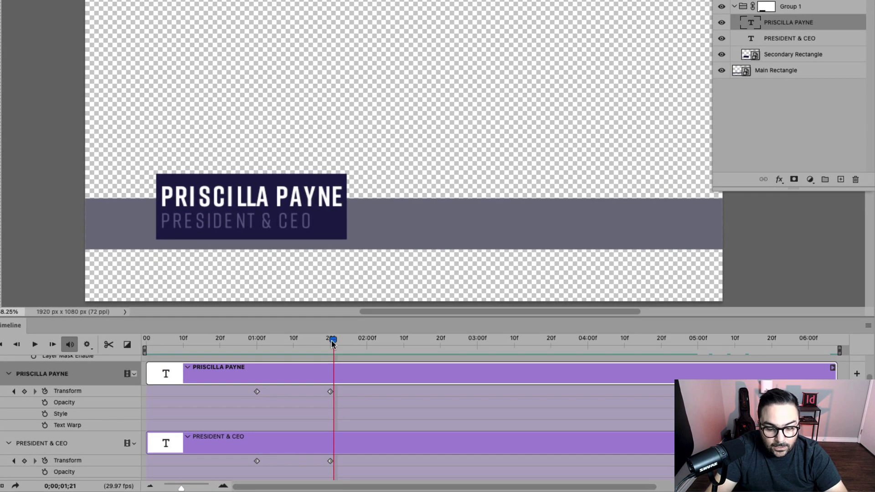
drag(295, 376, 308, 374)
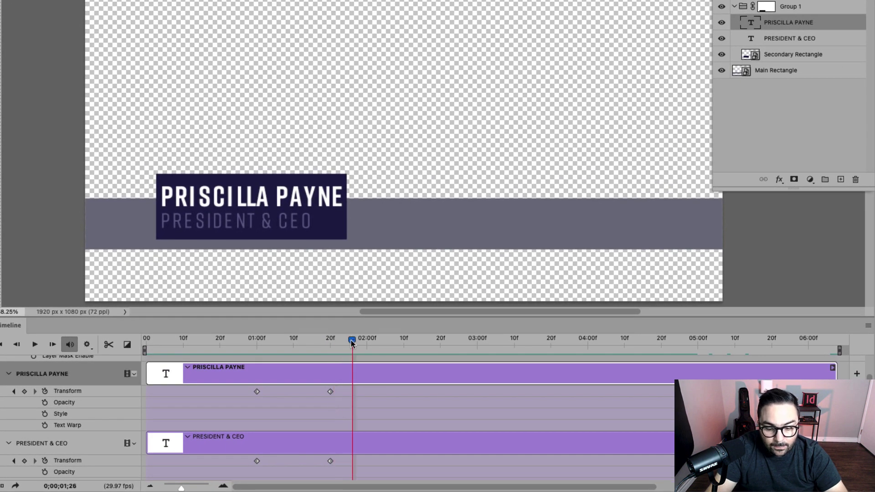
drag(352, 341, 477, 341)
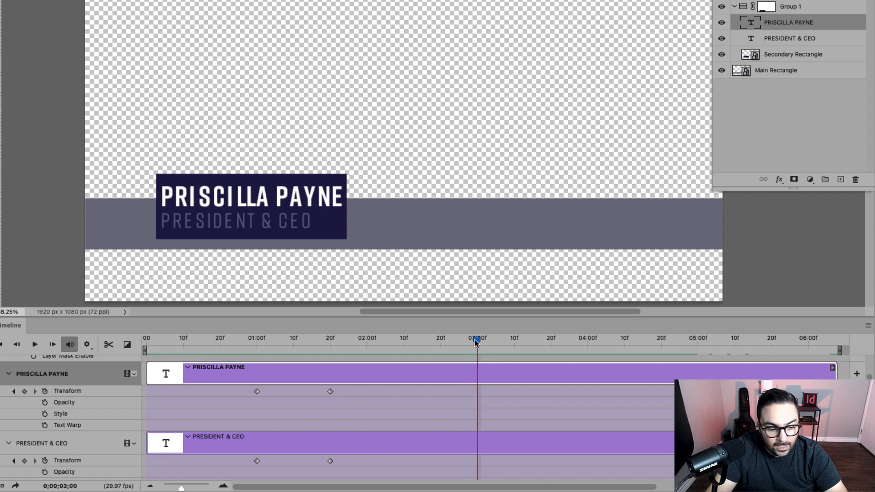
click(25, 391)
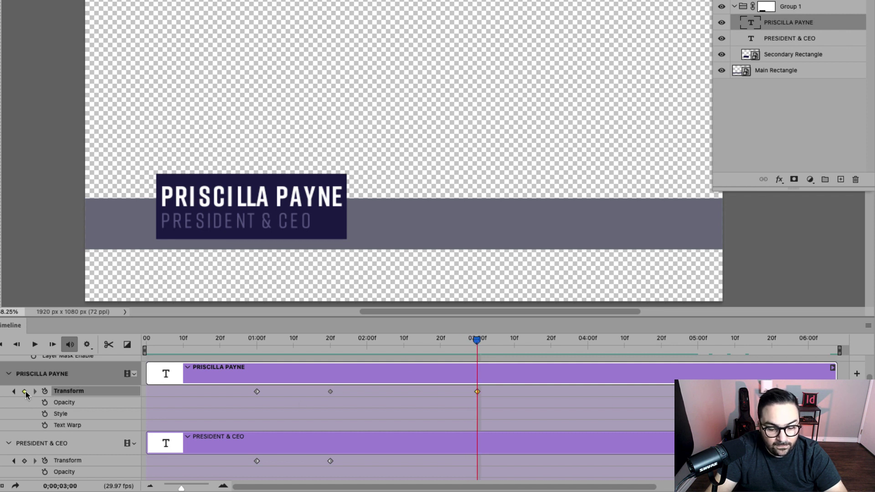
right_click(329, 392)
click(360, 412)
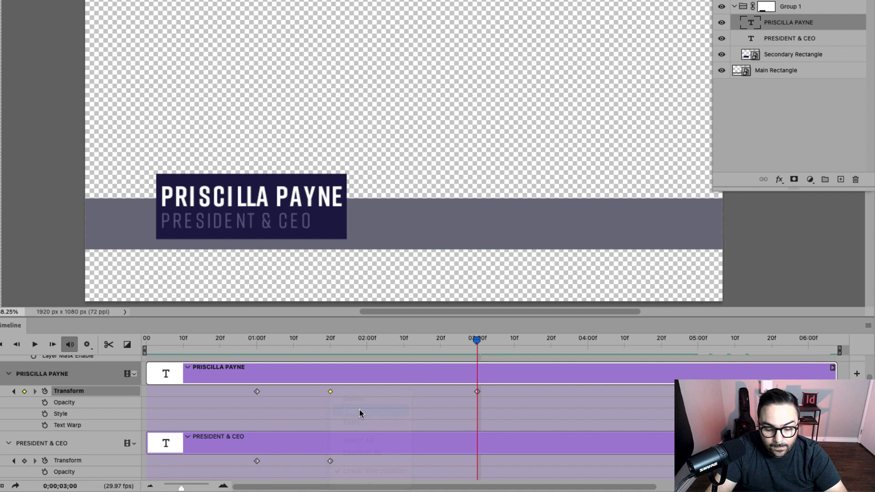
click(477, 392)
right_click(477, 392)
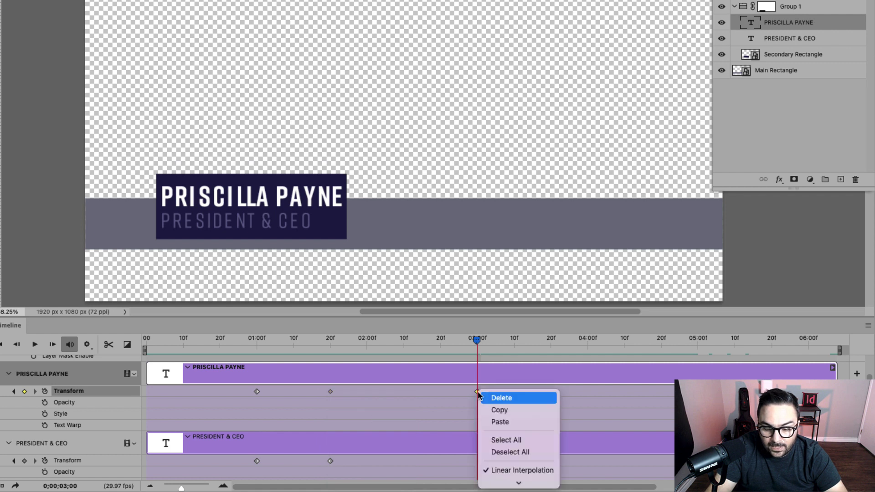
click(496, 418)
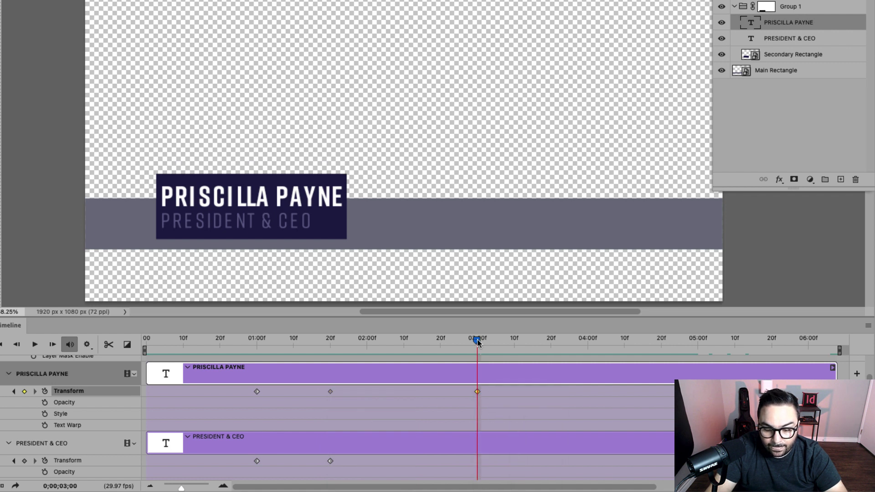
Step: Add a 3;20 name keyframe with the 1;00 starting position pasted in, then scrub back to preview
drag(478, 340, 553, 343)
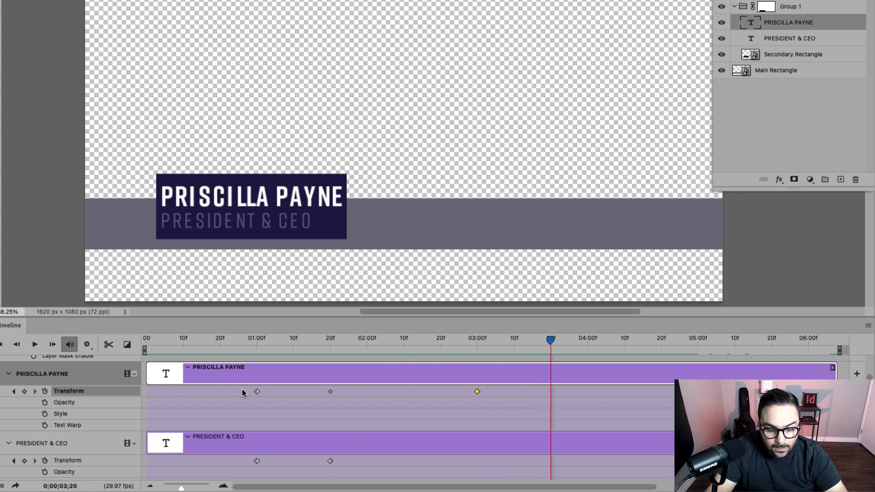
click(25, 392)
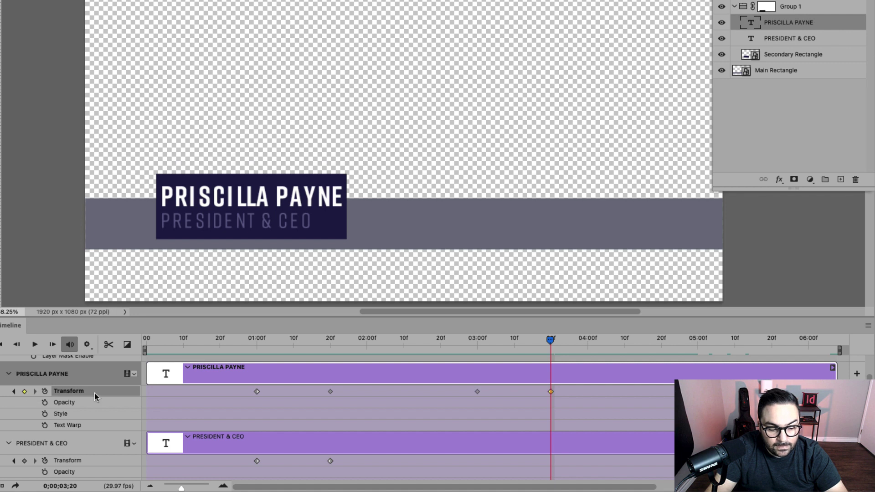
right_click(257, 392)
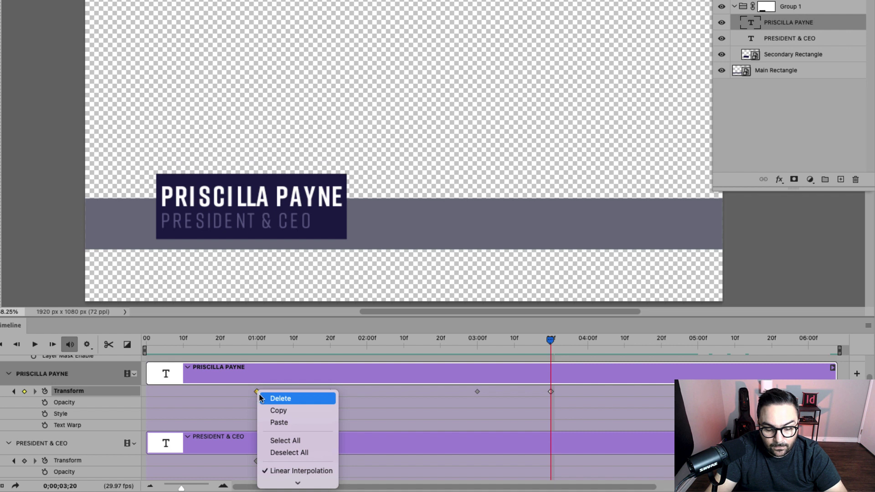
click(279, 411)
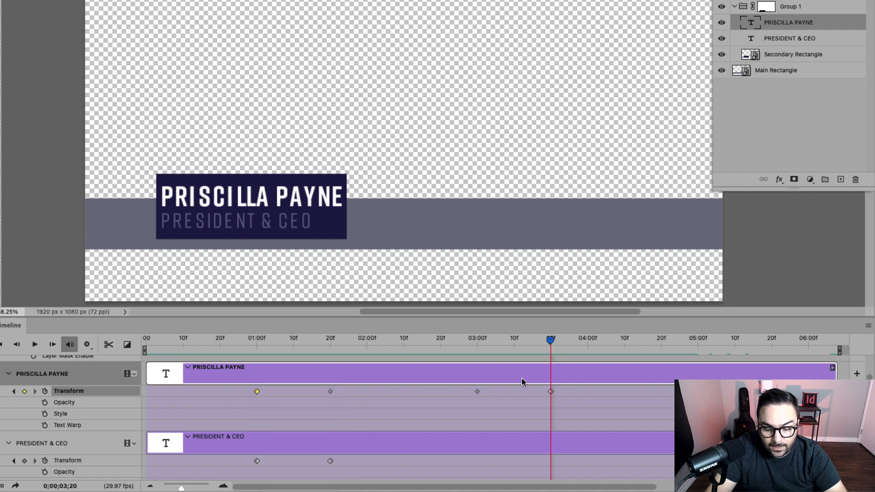
right_click(552, 392)
click(578, 422)
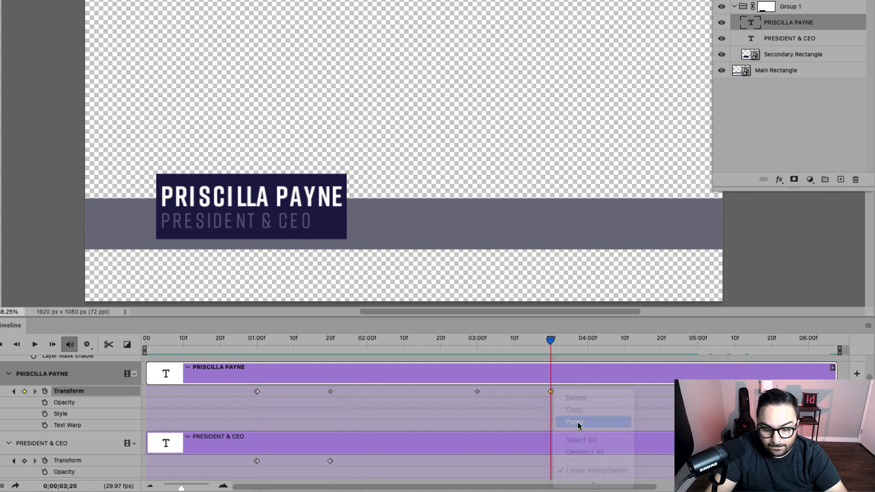
drag(550, 341, 477, 354)
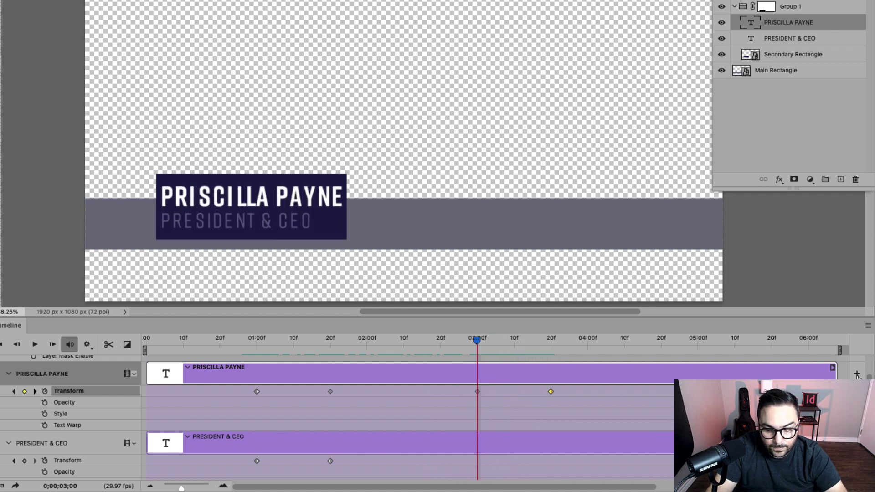
Step: Add a PRESIDENT & CEO keyframe at 03:00f holding the settled position from 20f
scroll(433, 416, down, 3)
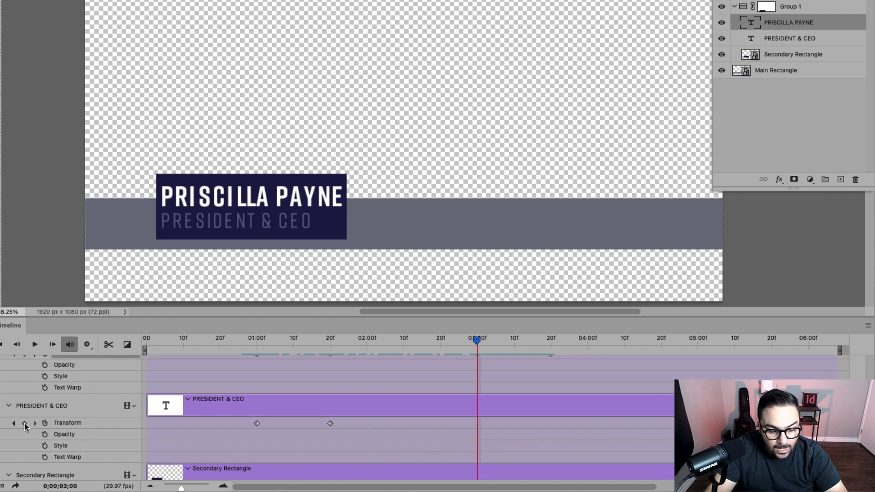
click(25, 423)
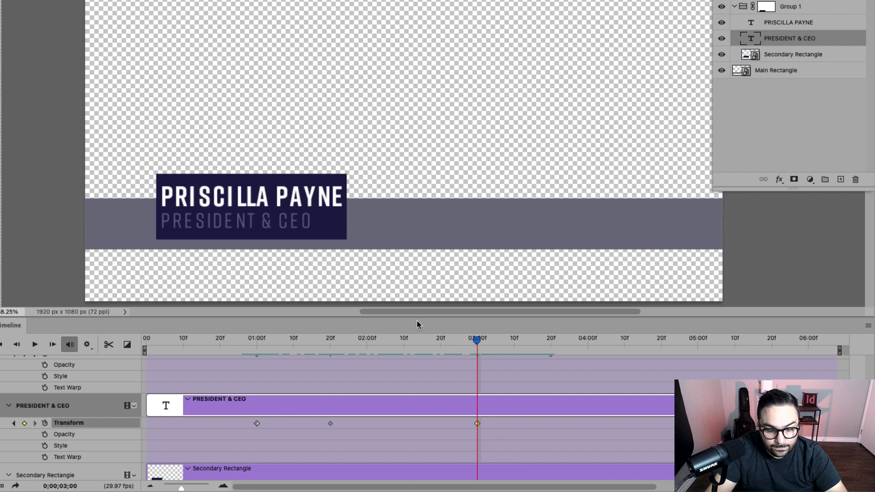
right_click(331, 428)
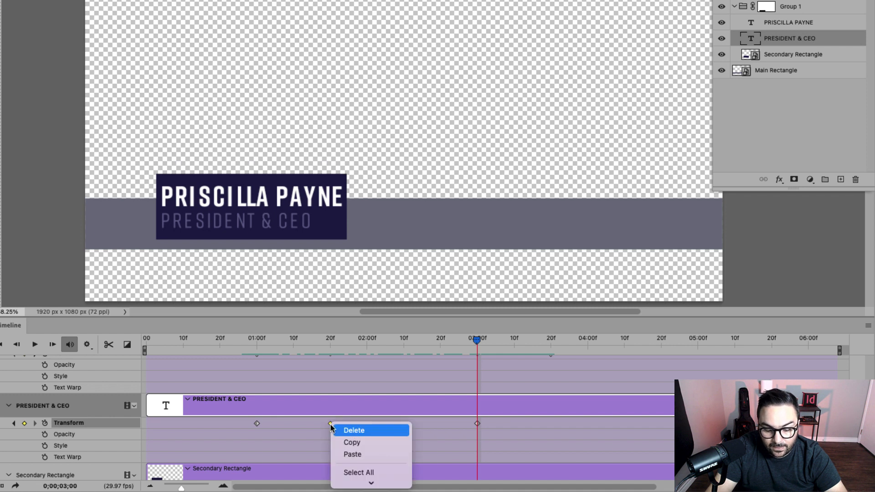
click(360, 443)
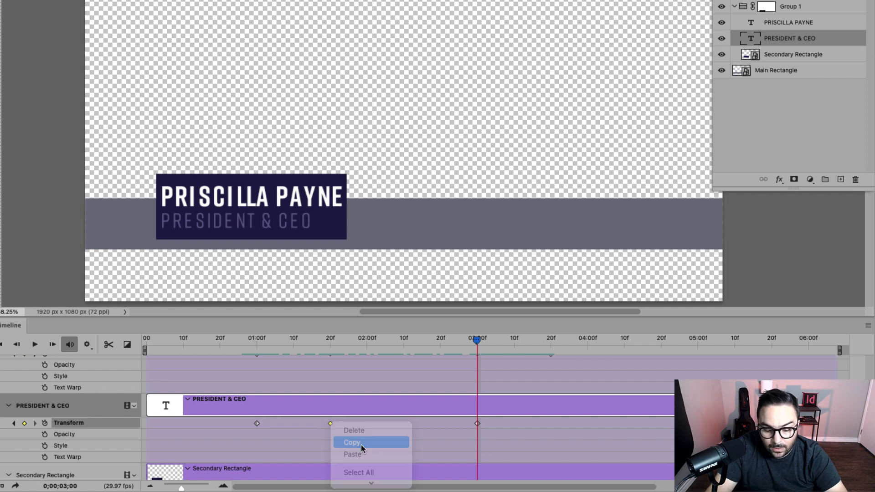
right_click(478, 425)
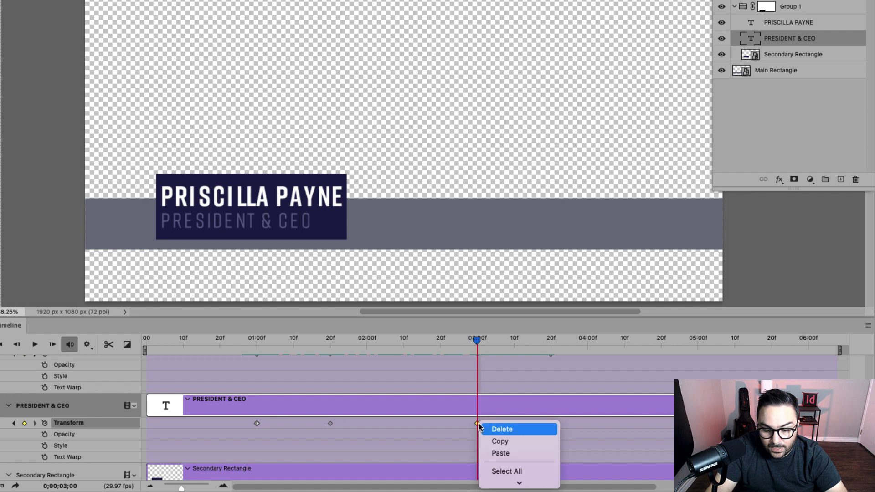
click(501, 455)
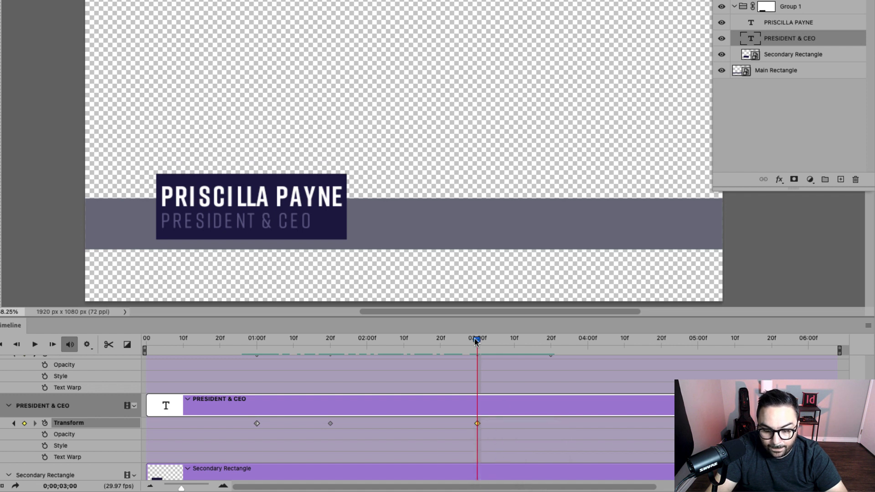
Step: Add a 03:20f keyframe with the 01:00f starting position pasted in, then scrub back to check the exit
drag(477, 340, 551, 340)
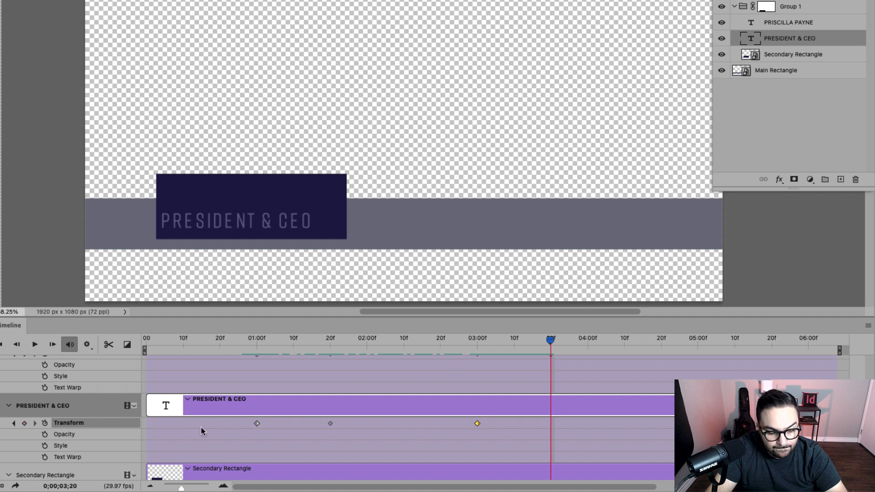
click(25, 423)
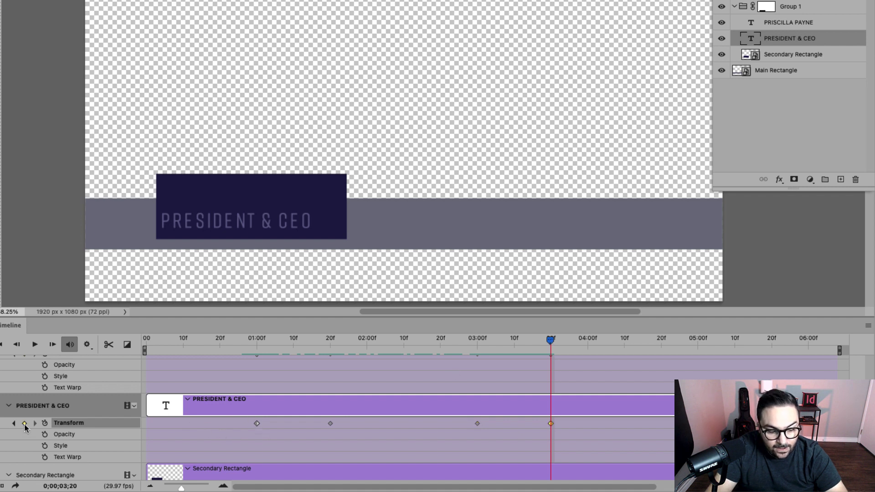
right_click(257, 424)
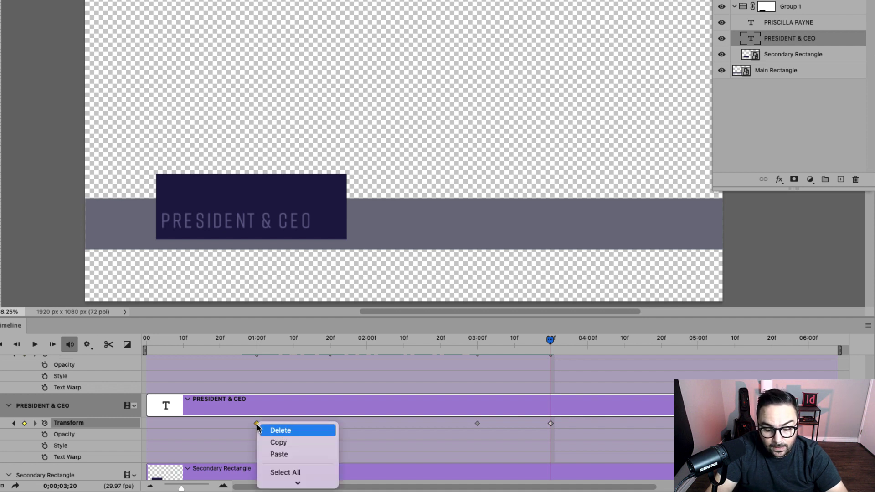
click(277, 442)
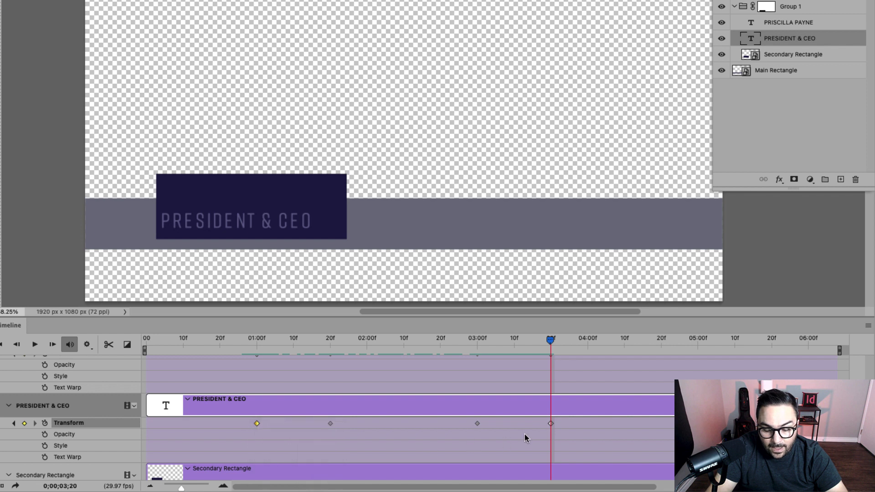
right_click(552, 425)
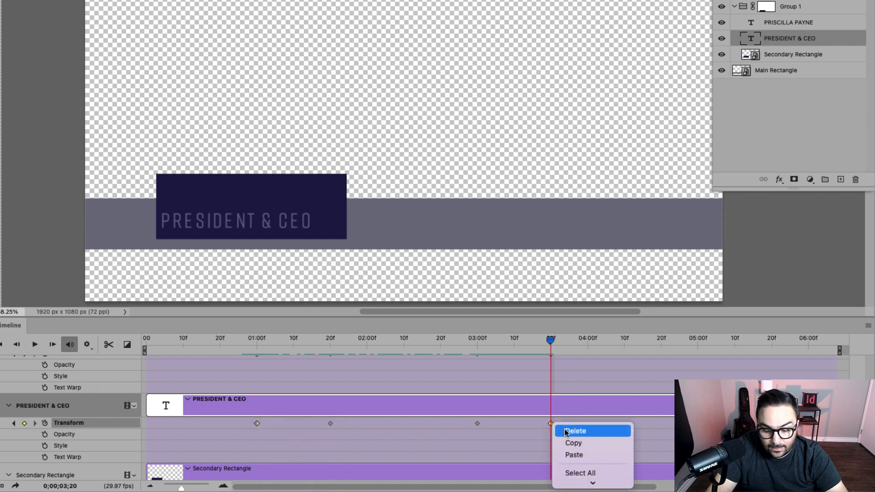
click(580, 453)
drag(551, 341, 477, 349)
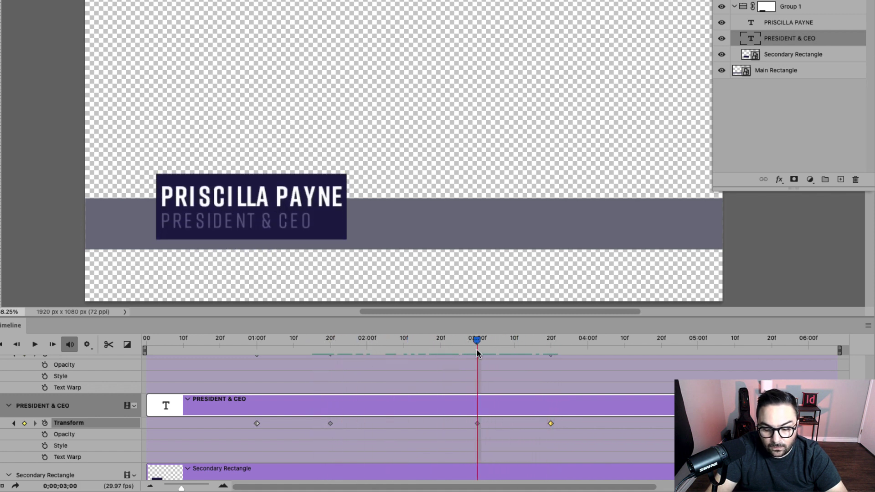
Step: Add a Secondary Rectangle keyframe at 03:00 holding the settled position from its second keyframe
scroll(364, 419, down, 4)
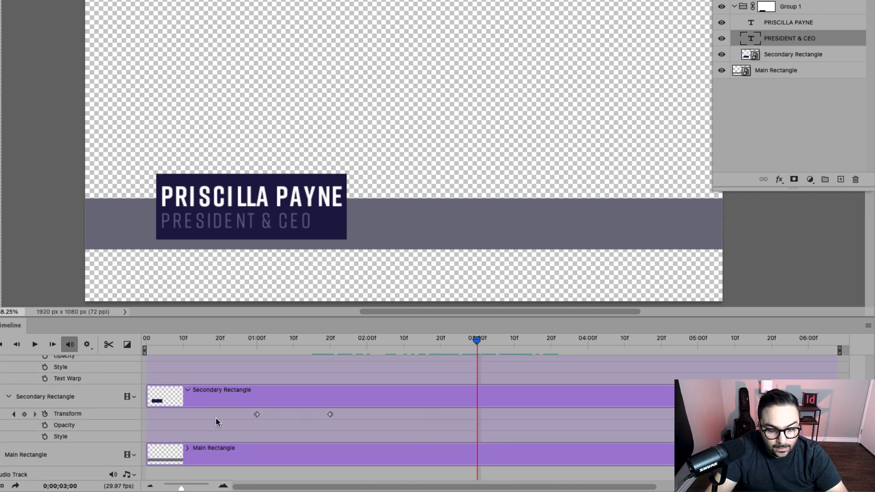
click(25, 414)
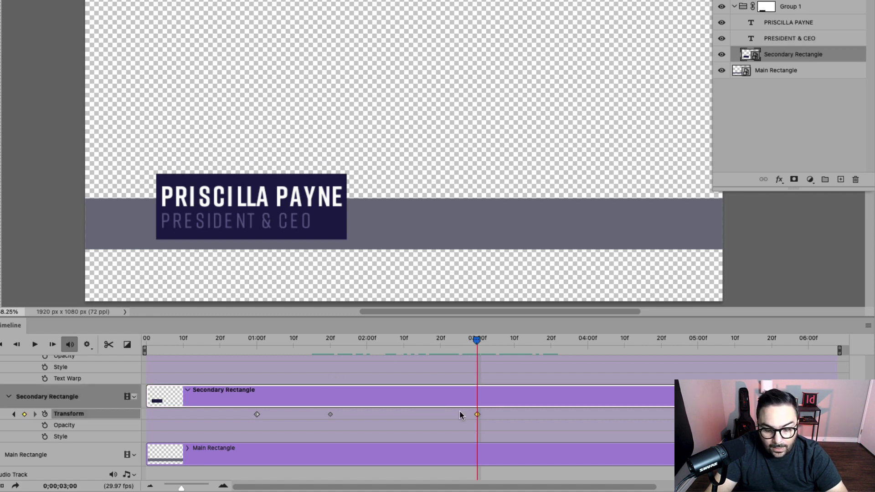
click(330, 415)
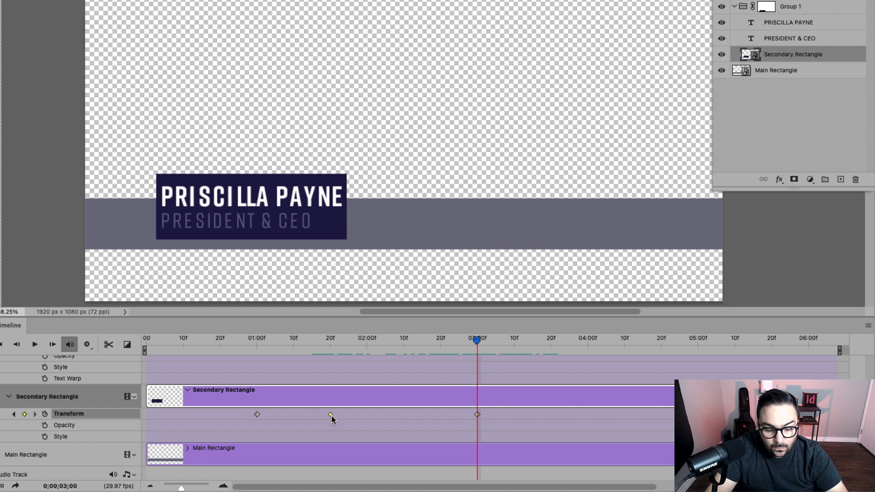
right_click(332, 416)
click(362, 434)
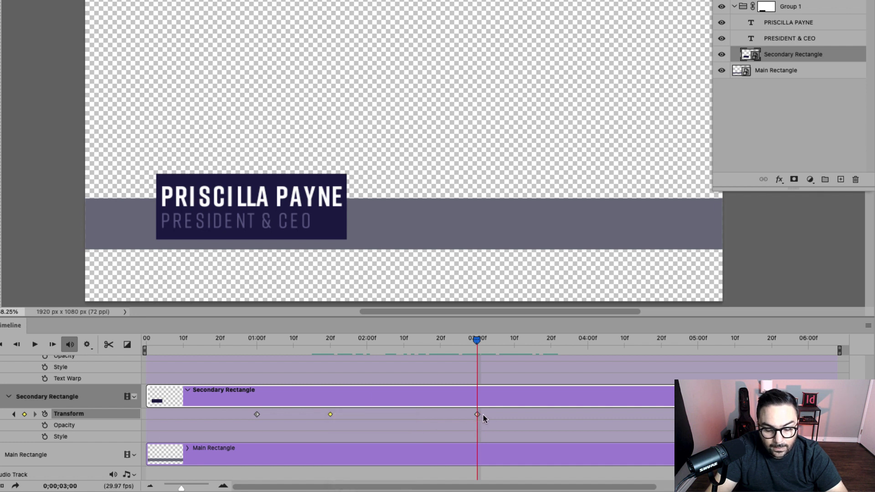
click(479, 415)
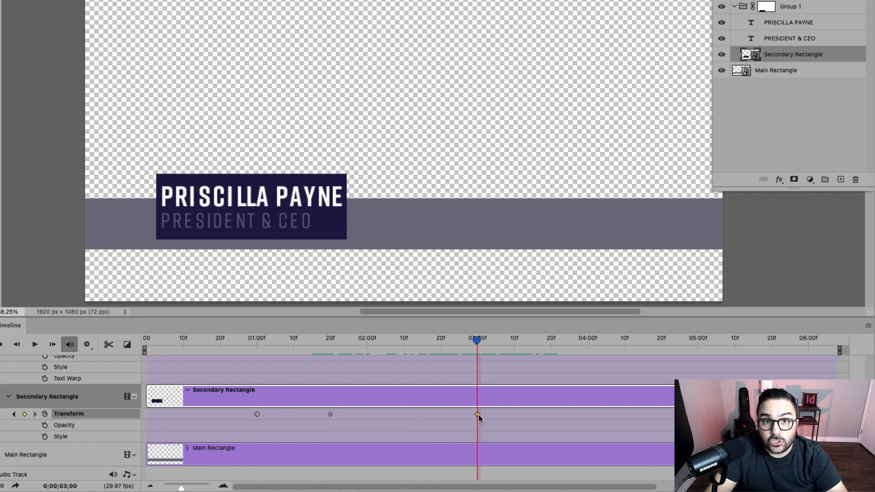
right_click(479, 415)
click(506, 444)
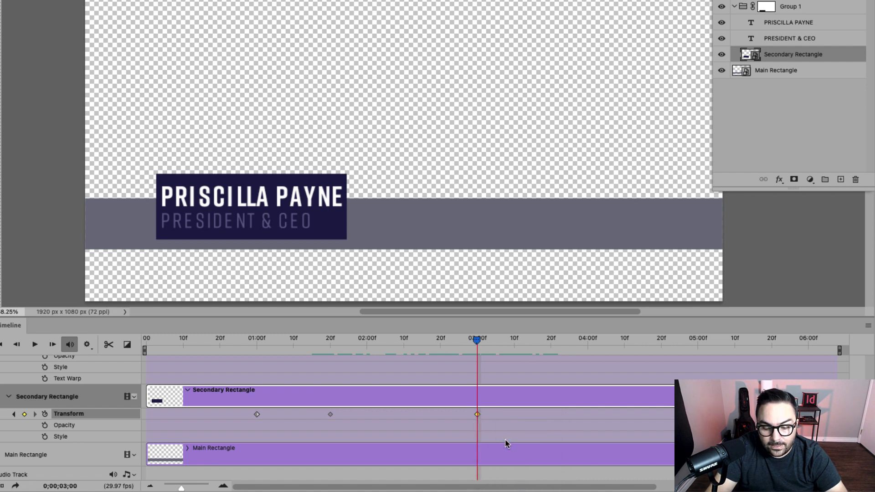
Step: Add a 03:21 keyframe with the 01:00f starting position pasted in so the rectangle exits
drag(480, 341, 553, 341)
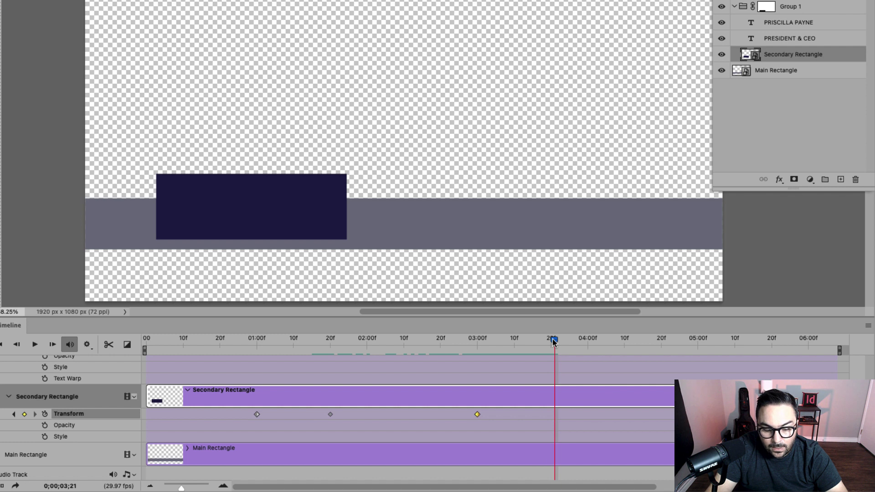
click(25, 414)
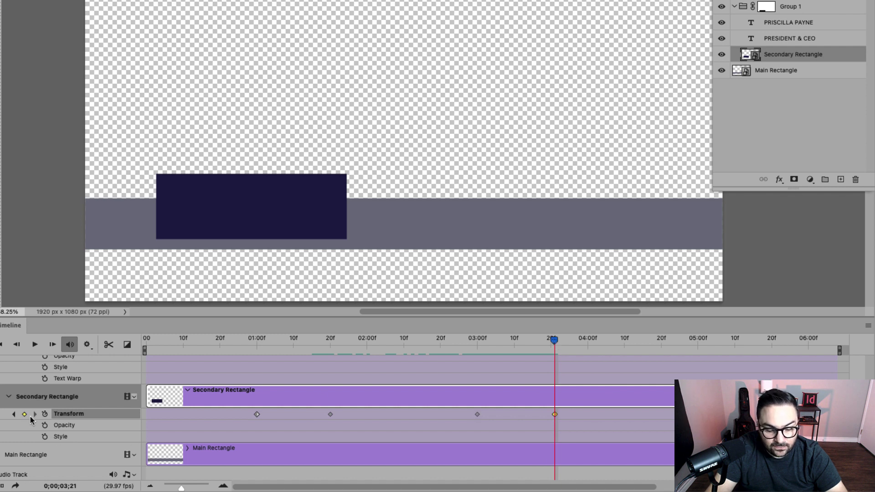
right_click(257, 414)
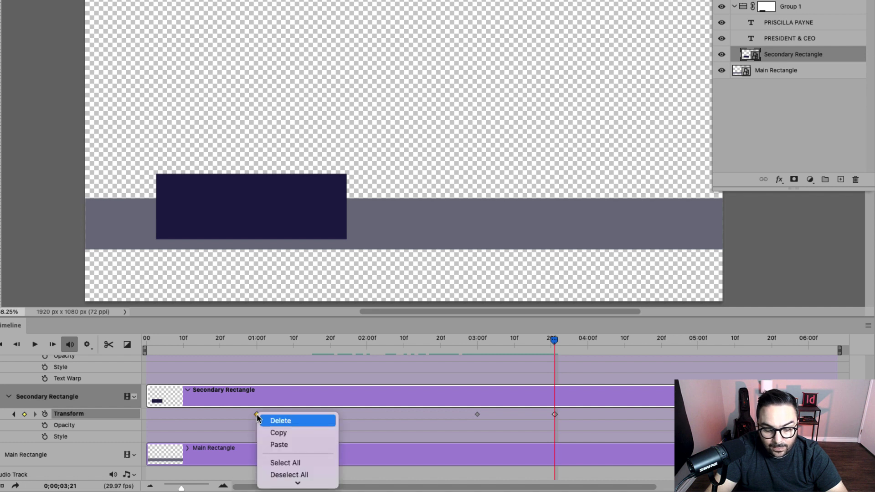
click(284, 433)
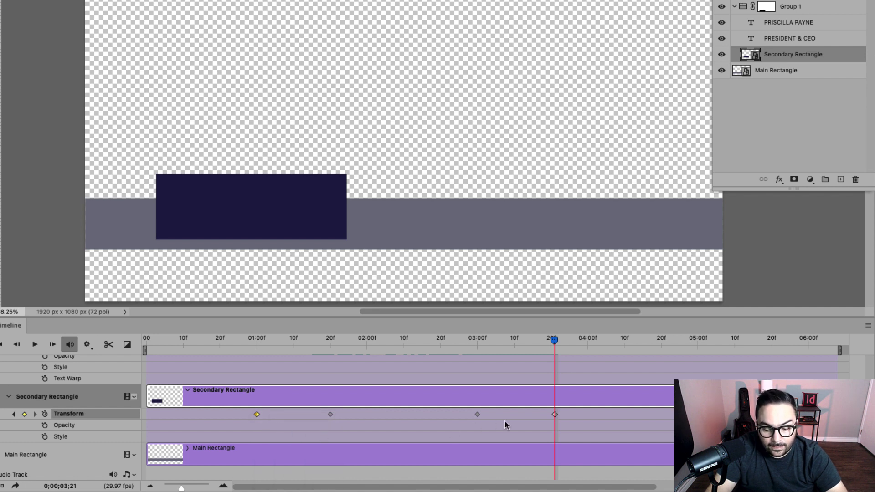
right_click(554, 415)
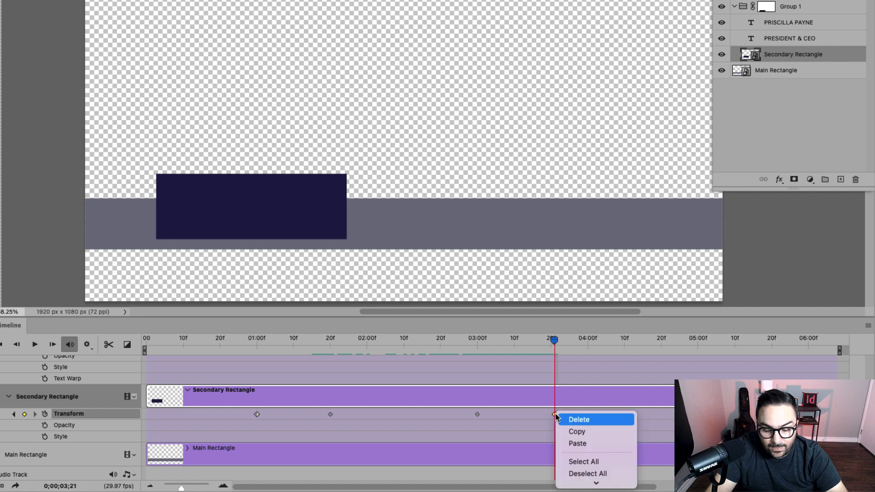
click(579, 444)
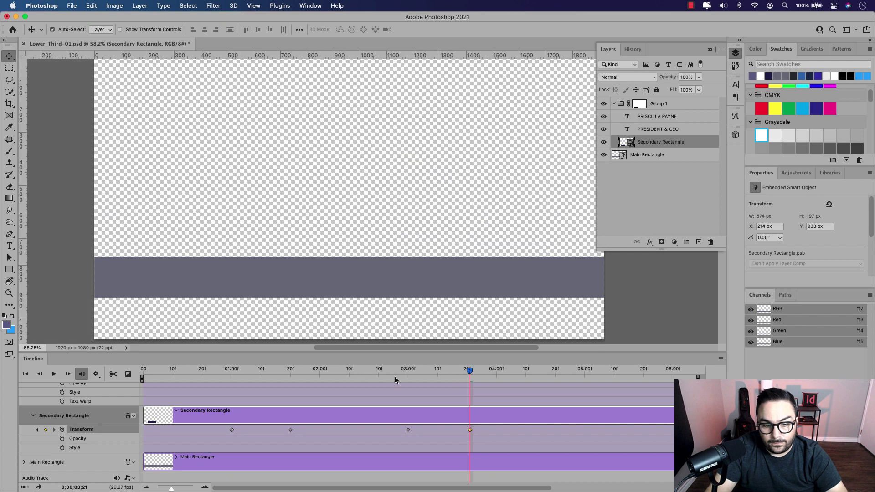
drag(470, 372, 129, 378)
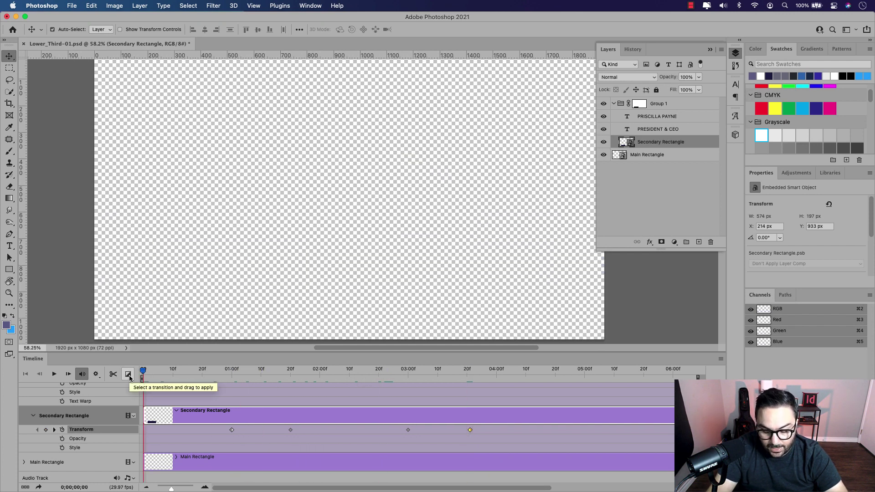
key(space)
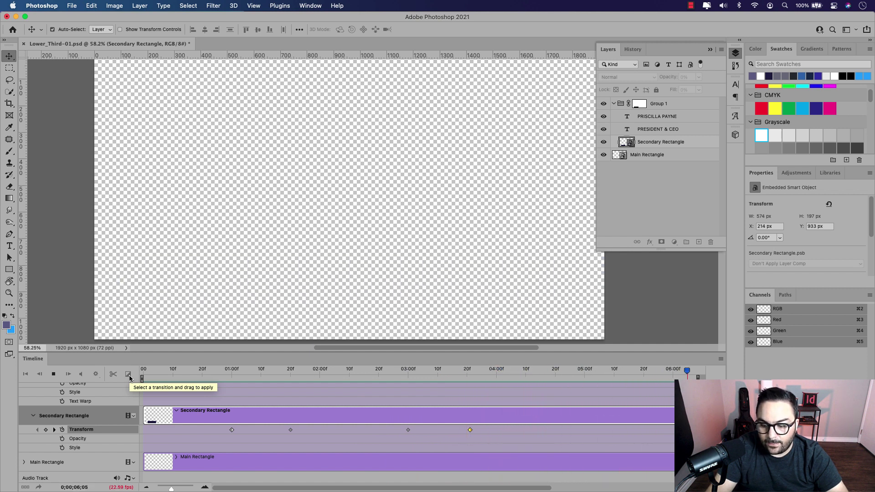
key(space)
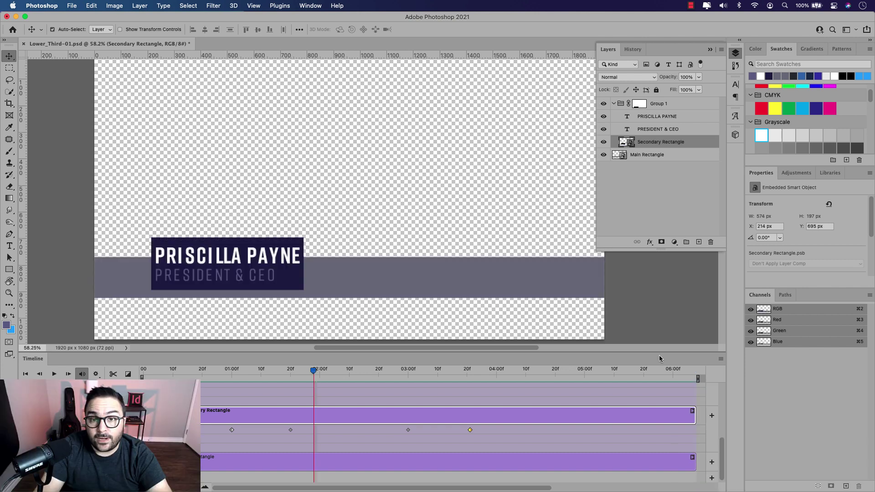
Step: Render Lower_Third-01.mov as QuickTime with Straight - Unmatted alpha channel
click(721, 362)
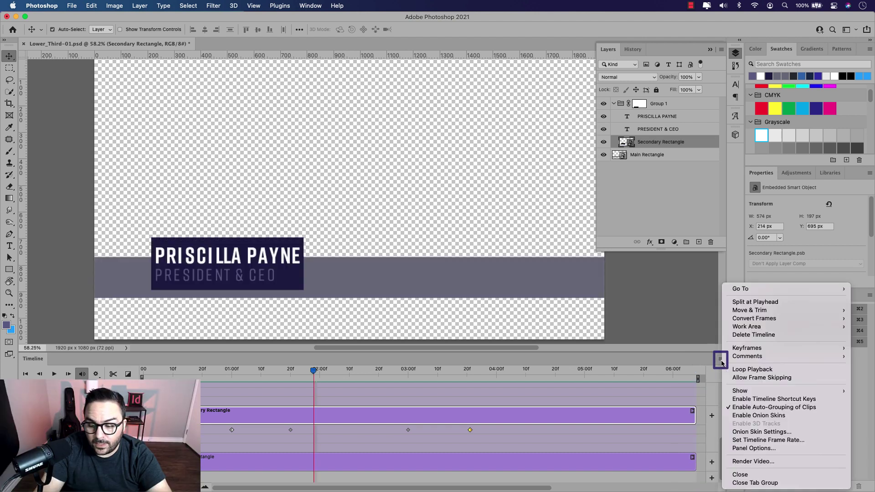
click(780, 463)
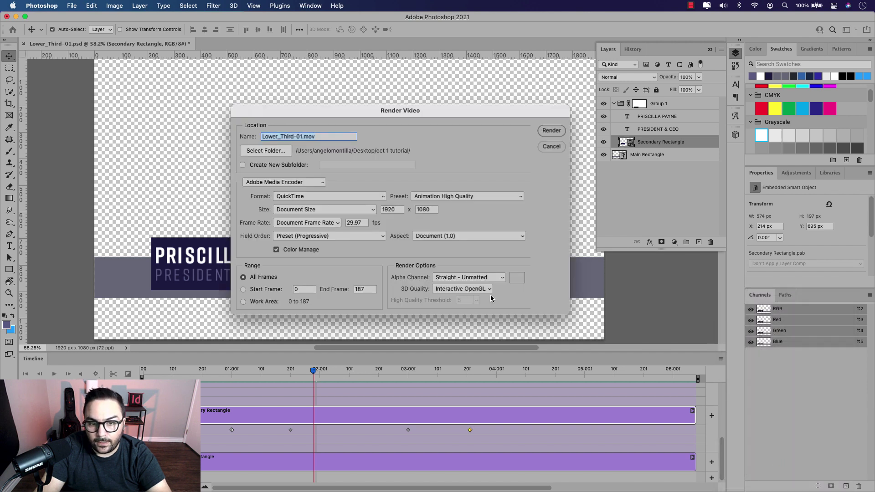
drag(427, 117, 384, 120)
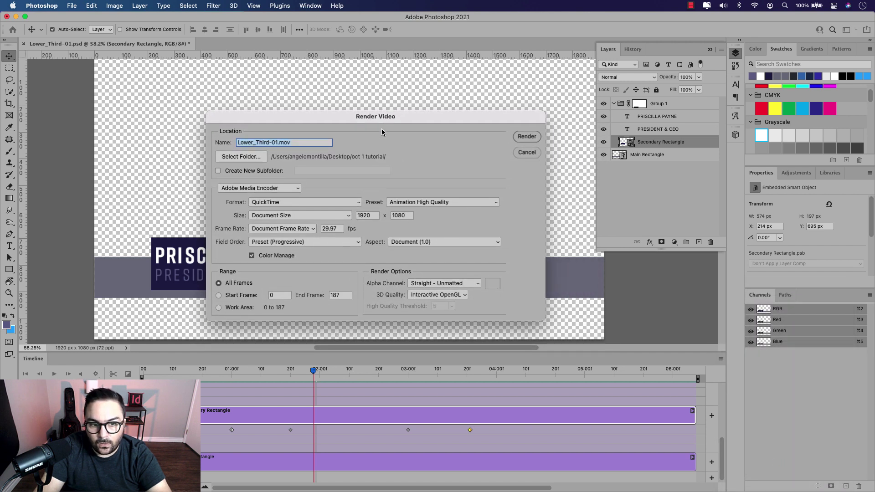
click(241, 142)
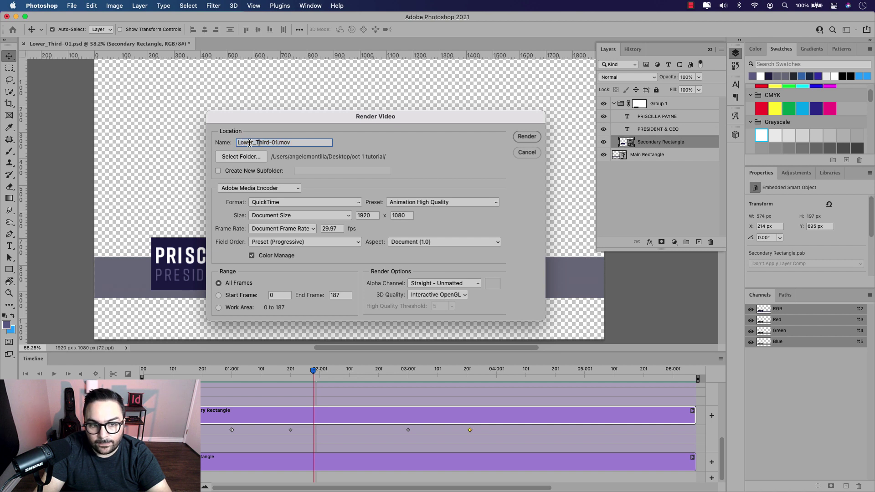
drag(250, 118, 248, 95)
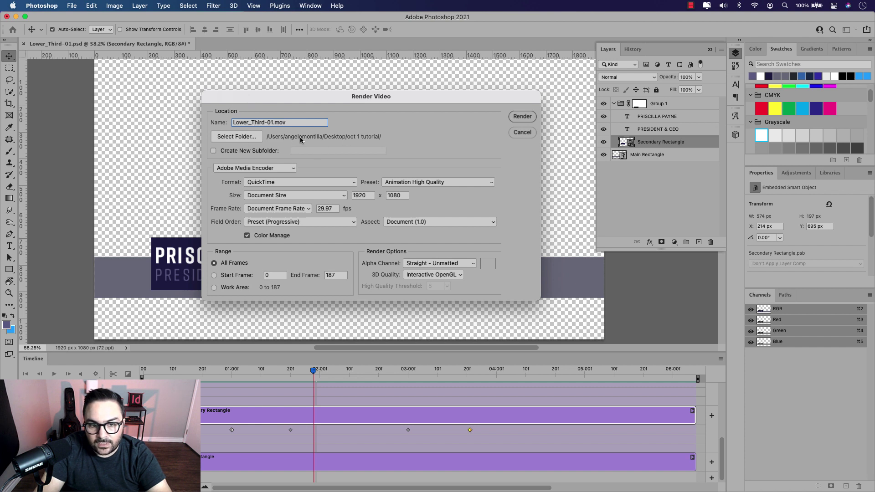
click(296, 183)
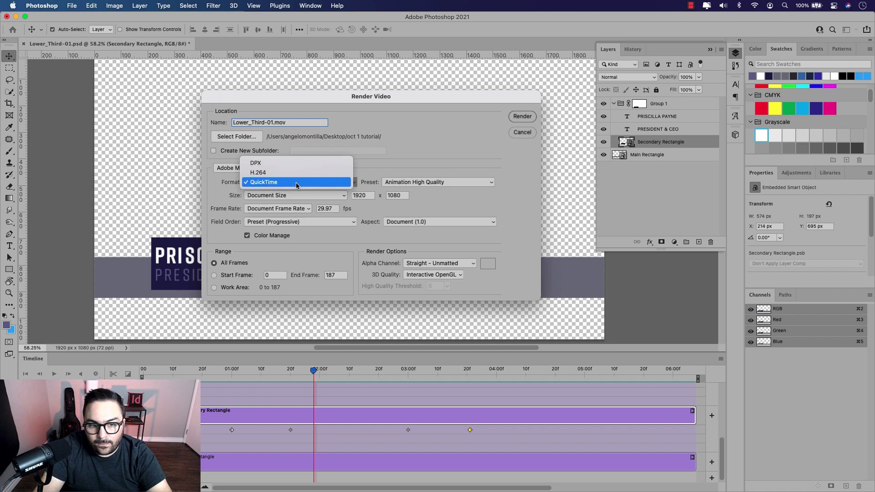
click(271, 177)
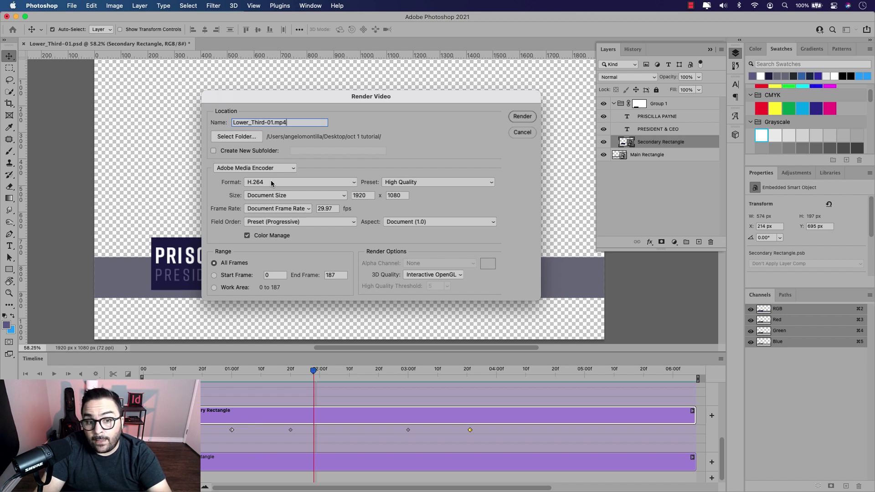
click(272, 183)
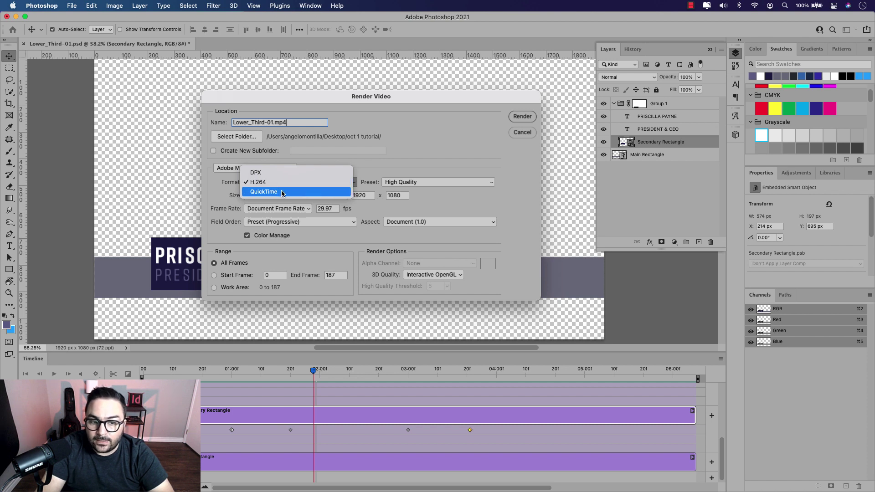
click(282, 192)
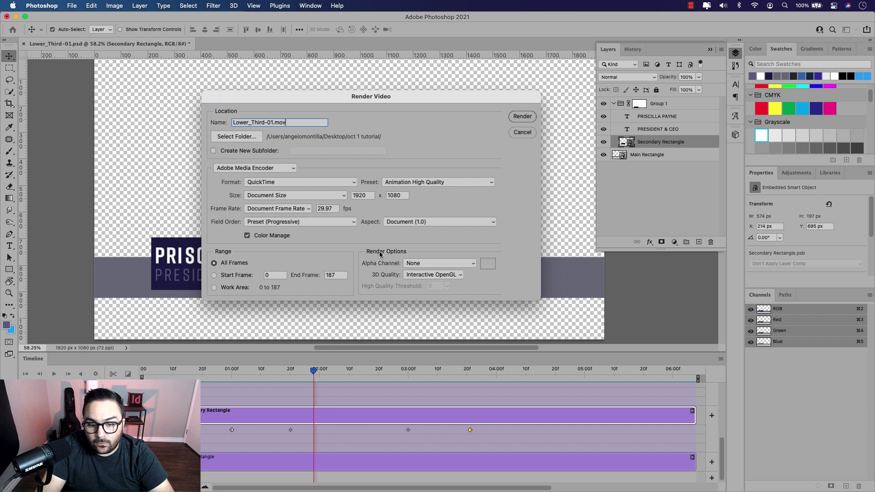
click(474, 267)
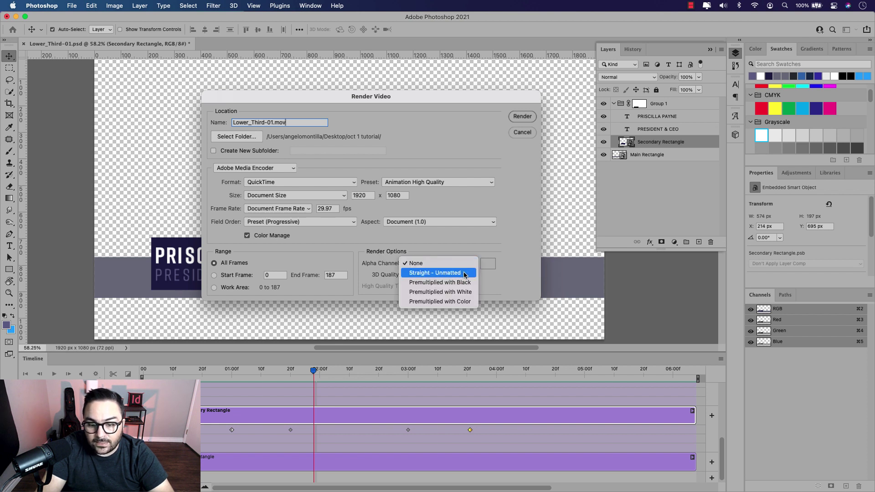
click(465, 273)
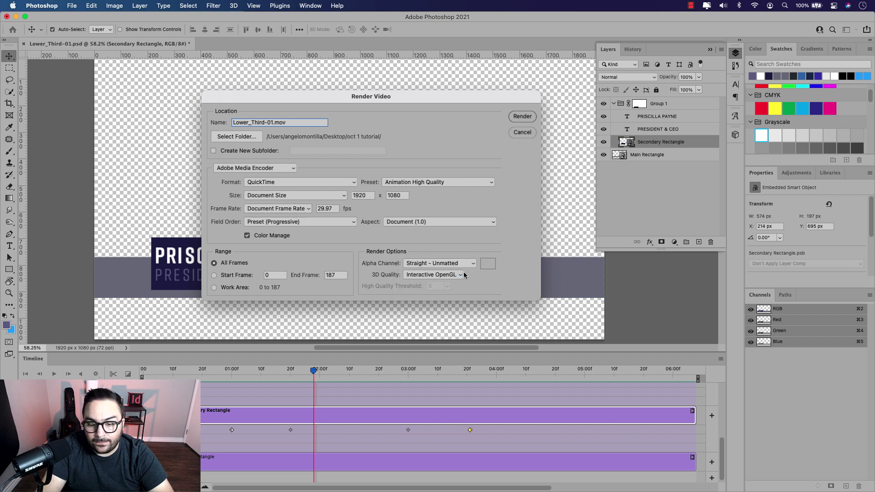
click(521, 117)
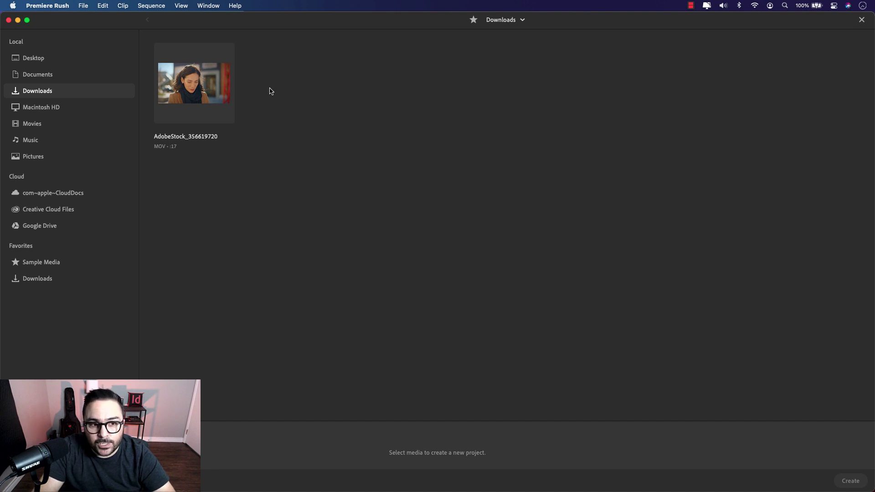
Step: Create a new Premiere Rush project from the AdobeStock_356619720 clip in Downloads
click(210, 91)
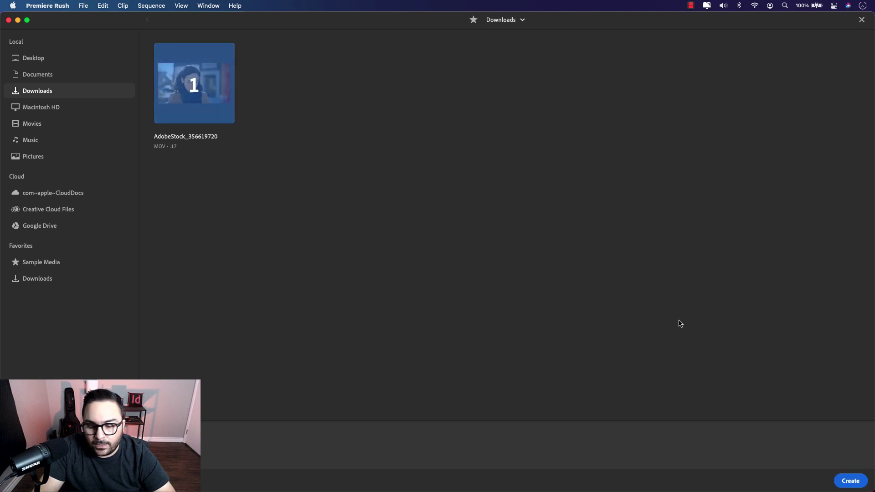
click(851, 481)
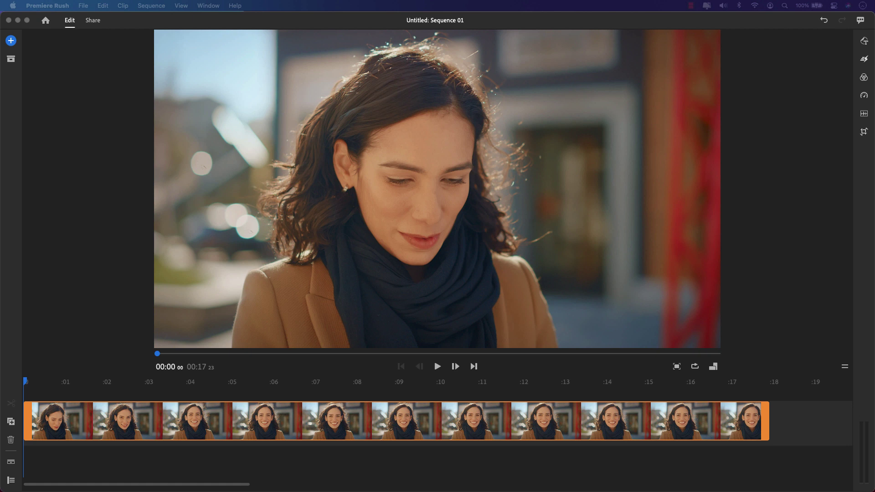
Step: Layer Lower_Third-01.mov on a track above the stock clip, preview it, and bring up export settings
drag(4, 299, 146, 395)
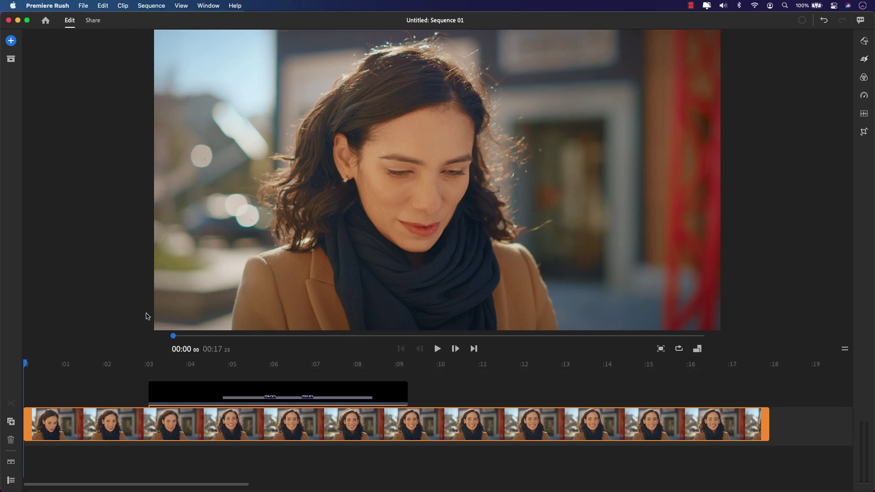
click(438, 349)
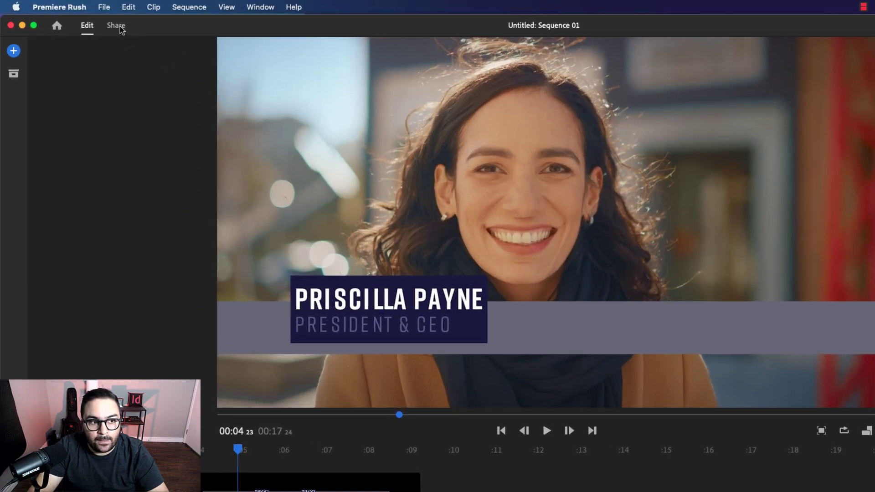
click(121, 29)
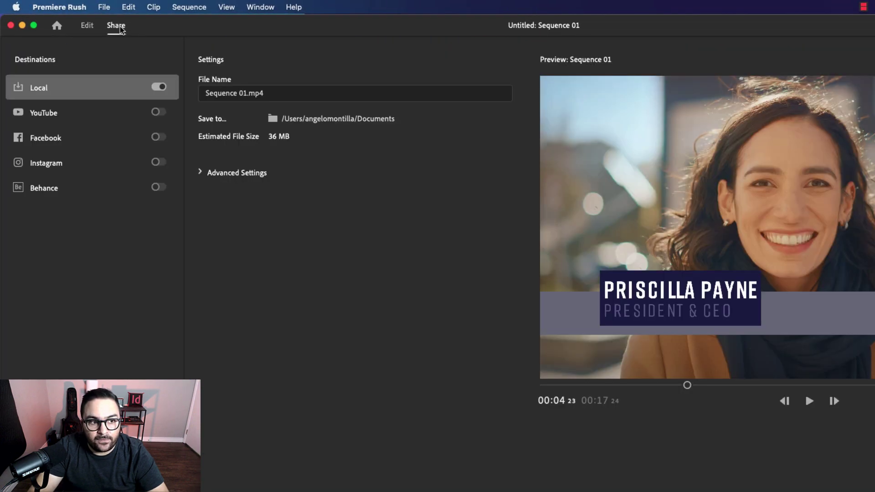
Step: Rename the export to the featured person's name (.mp4) and export locally at 1080p Full HD, High quality
click(242, 93)
drag(251, 93, 196, 88)
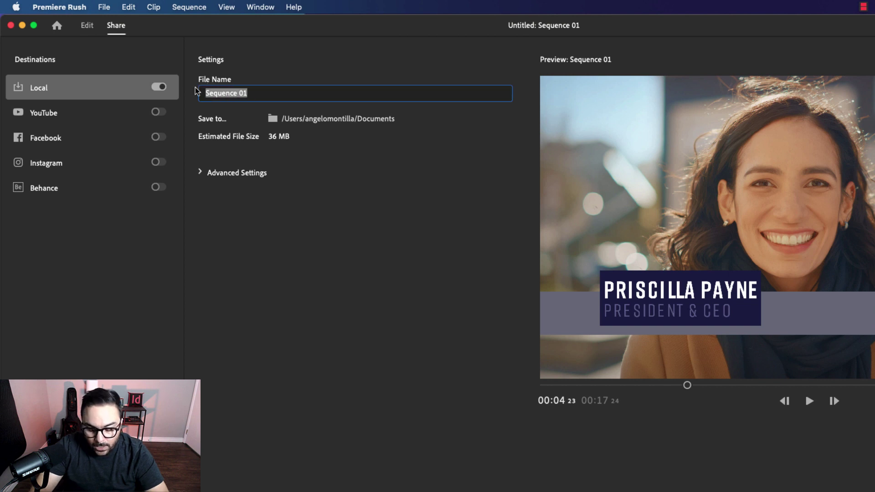
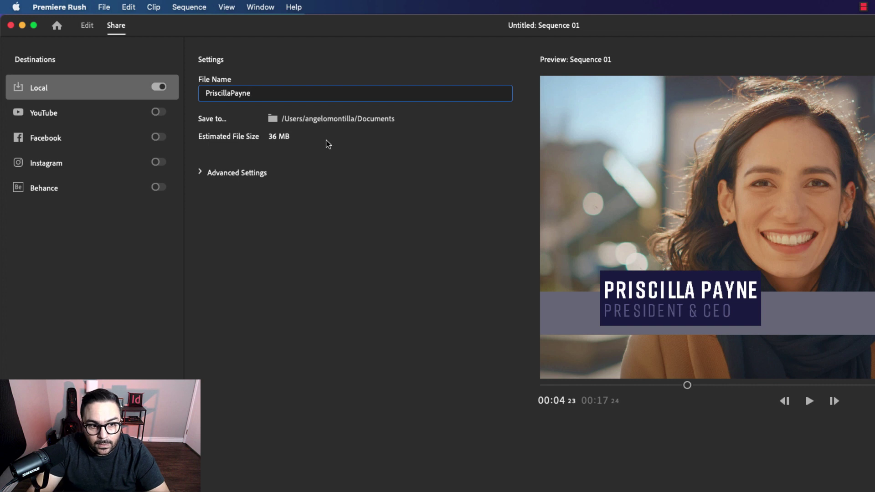
key(Return)
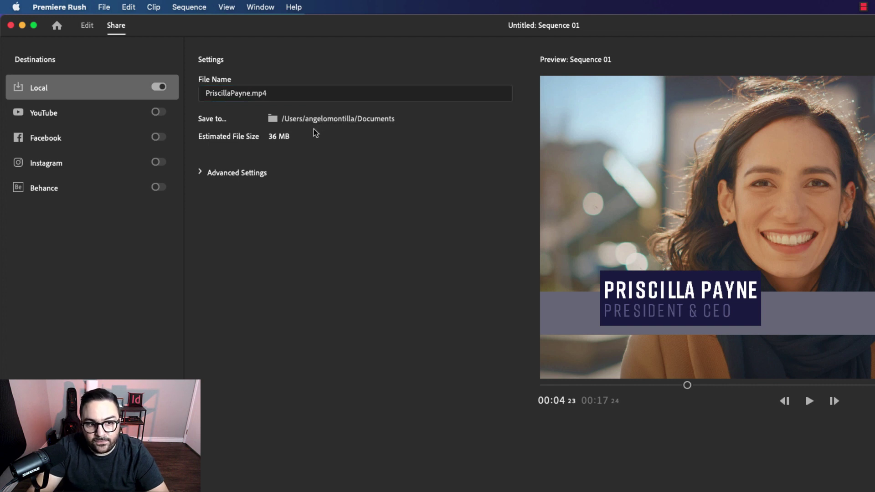
click(199, 174)
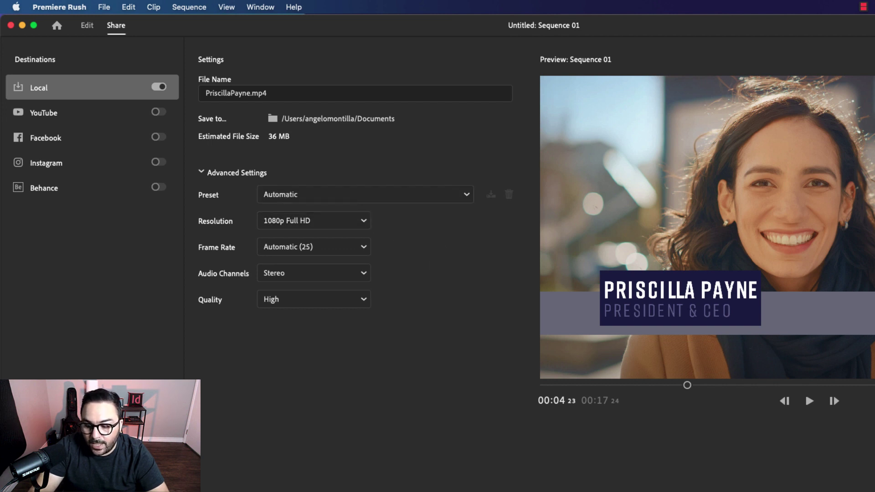
click(794, 491)
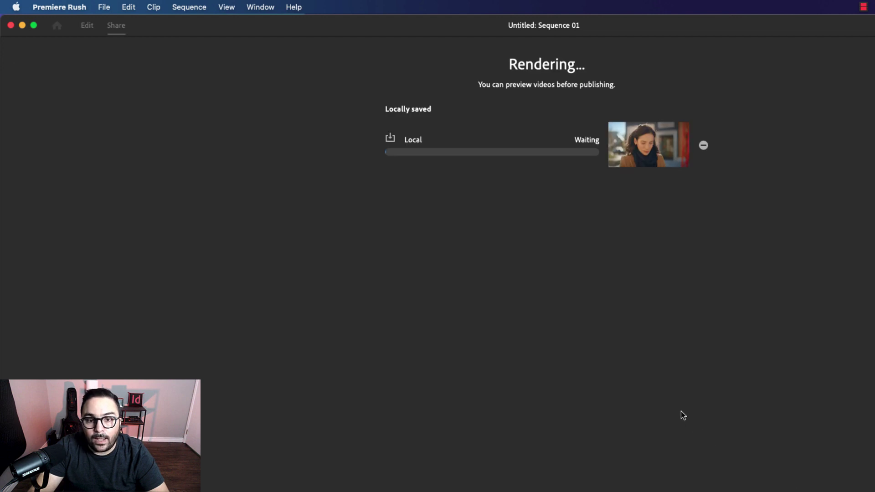